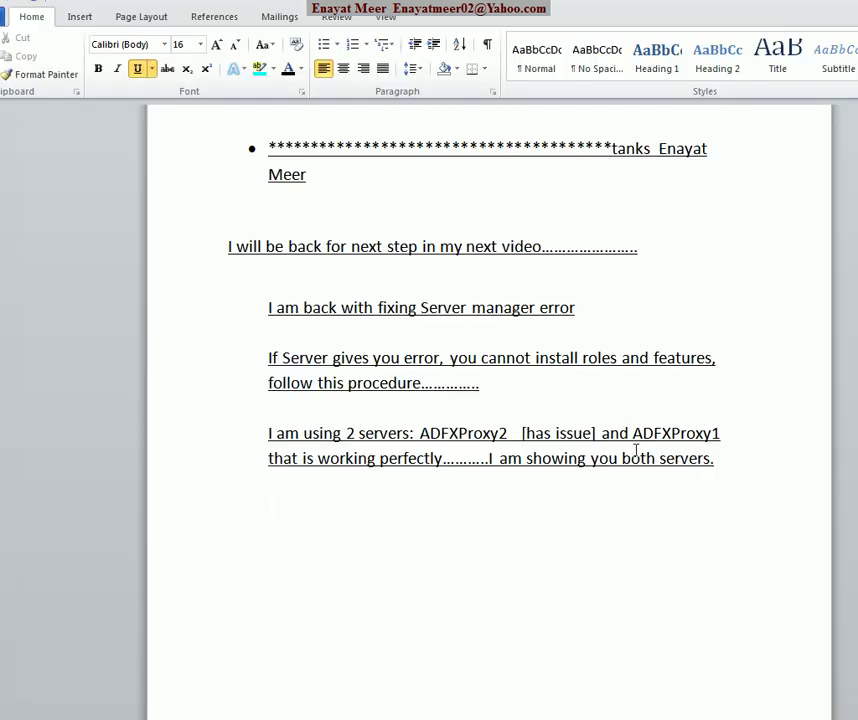
# Step: Highlight the phrase "ADFXProxy1 that is working perfectly" in turquoise in the notes document
pyautogui.moveTo(632, 433); pyautogui.dragTo(735, 437)
pyautogui.moveTo(443, 458); pyautogui.dragTo(292, 469)
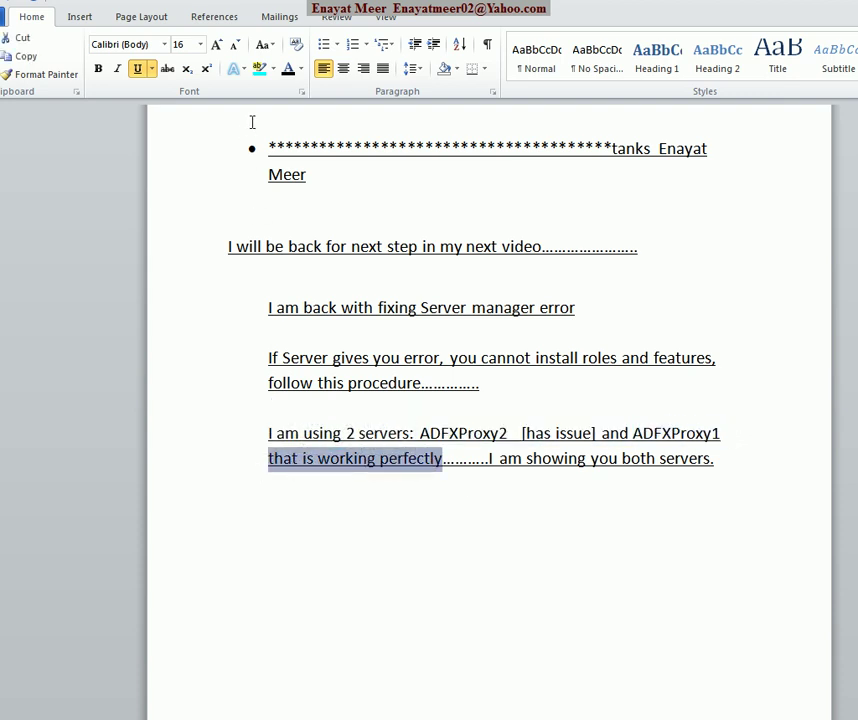
pyautogui.click(259, 69)
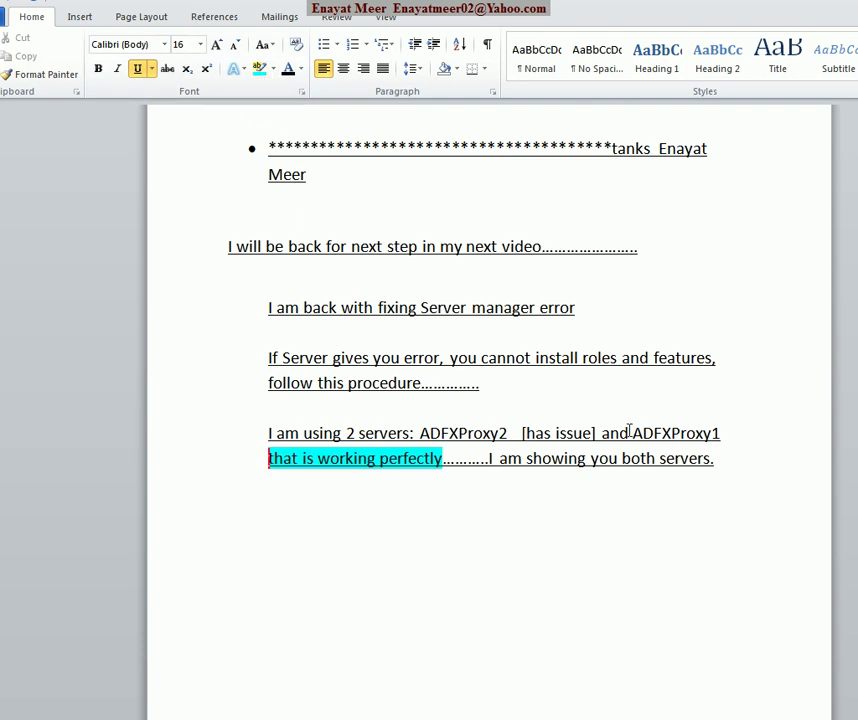
pyautogui.moveTo(611, 435); pyautogui.dragTo(634, 433)
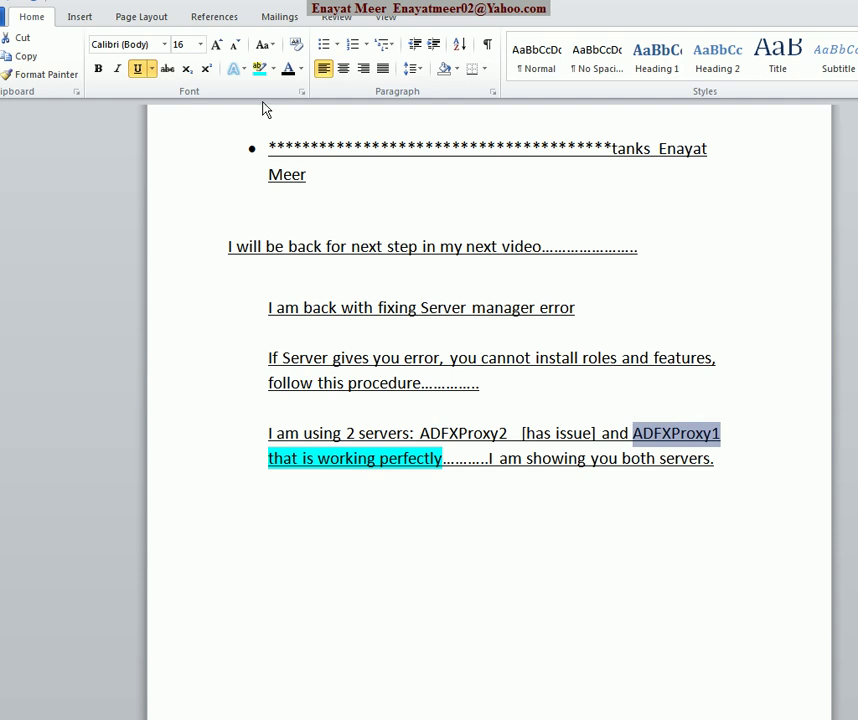
pyautogui.click(259, 69)
pyautogui.click(525, 456)
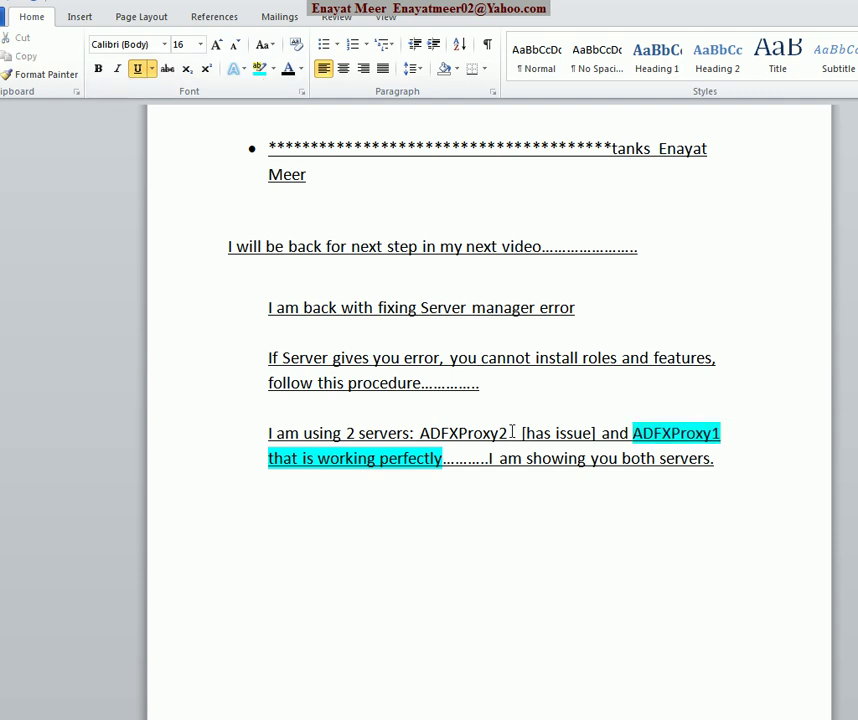
# Step: Highlight "ADFXProxy2 [has issue]" in red in the sentence about the two servers
pyautogui.moveTo(513, 434); pyautogui.dragTo(420, 433)
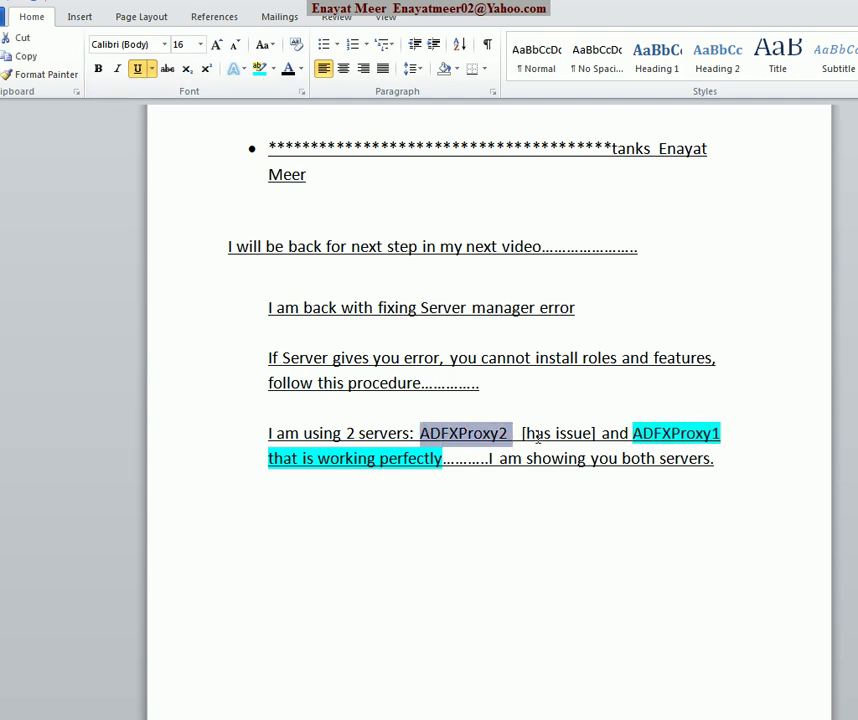
pyautogui.moveTo(599, 433); pyautogui.dragTo(420, 433)
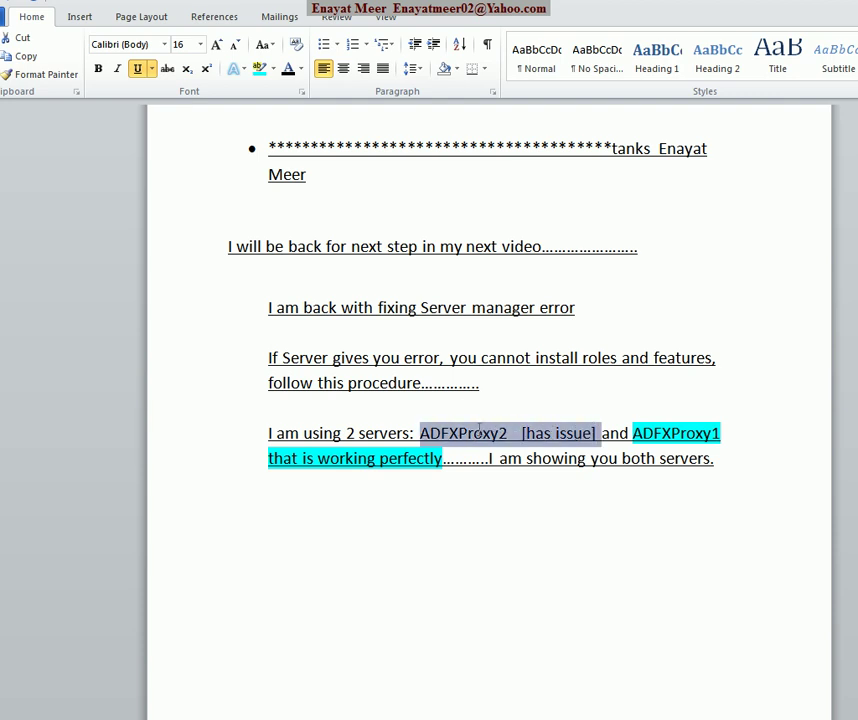
pyautogui.click(273, 69)
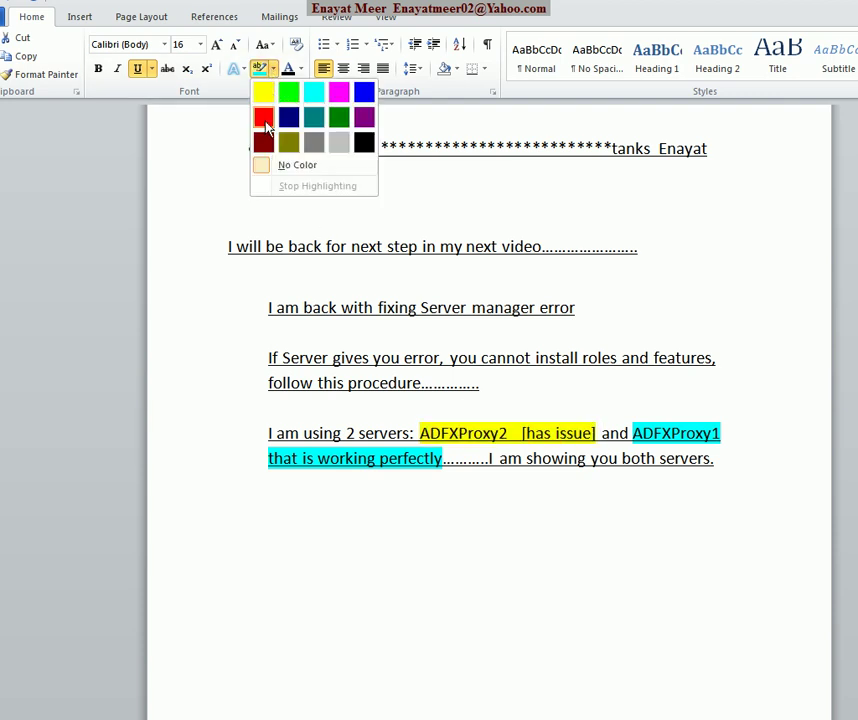
pyautogui.click(262, 117)
# Step: Switch to the ADFSProxy2 virtual machine, dismiss the Server Manager error, and close the Server Manager and System windows
pyautogui.click(757, 707)
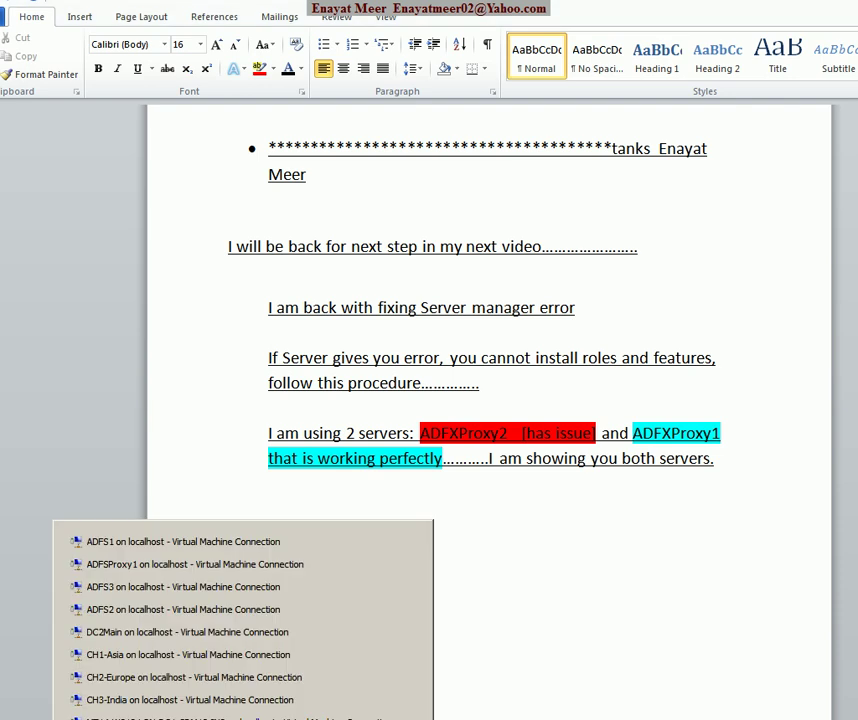
pyautogui.click(180, 717)
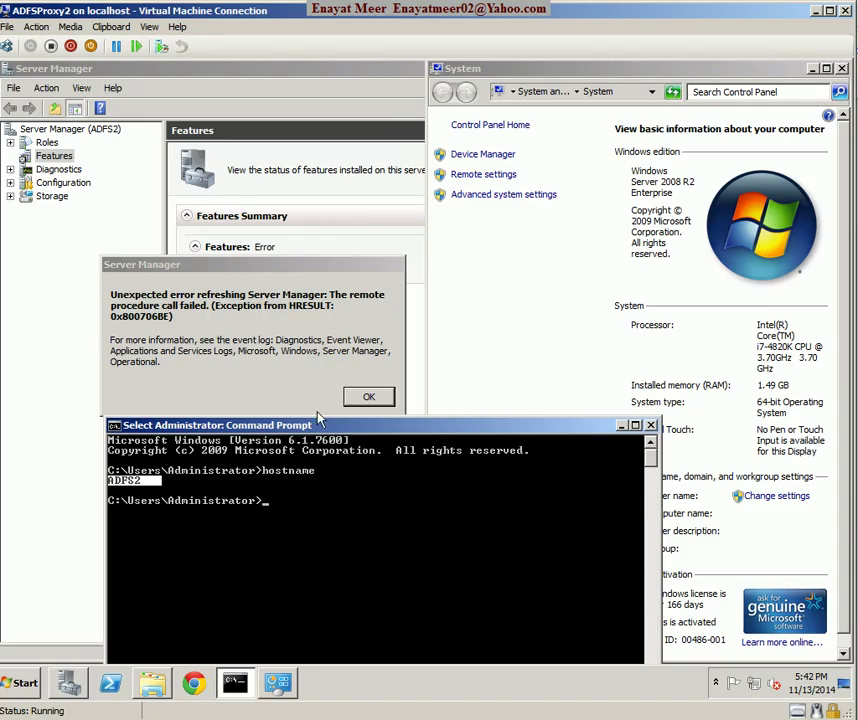
pyautogui.click(379, 396)
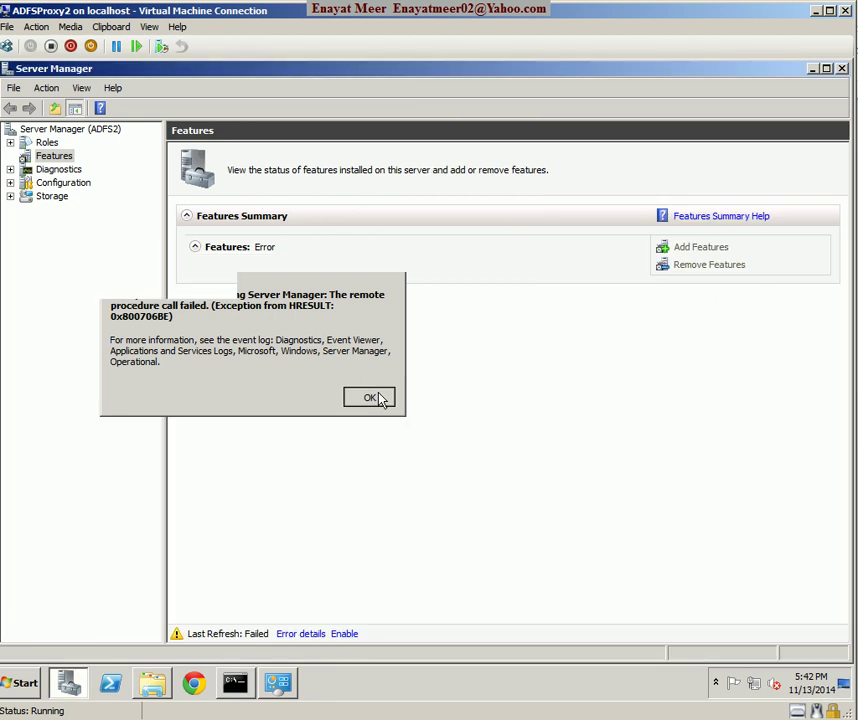
pyautogui.click(842, 69)
pyautogui.click(278, 683)
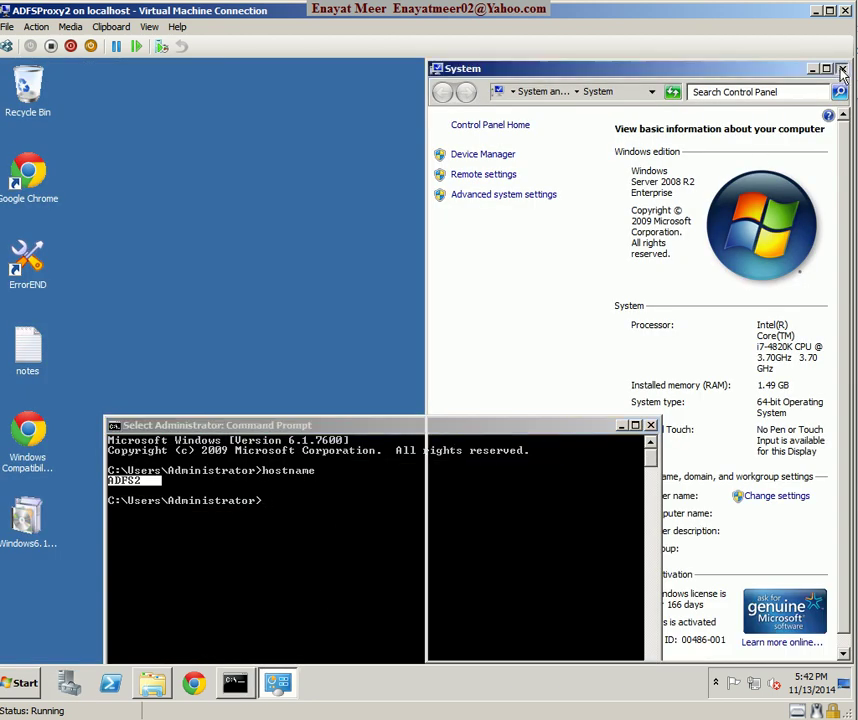
pyautogui.hotkey('alt', 'F4')
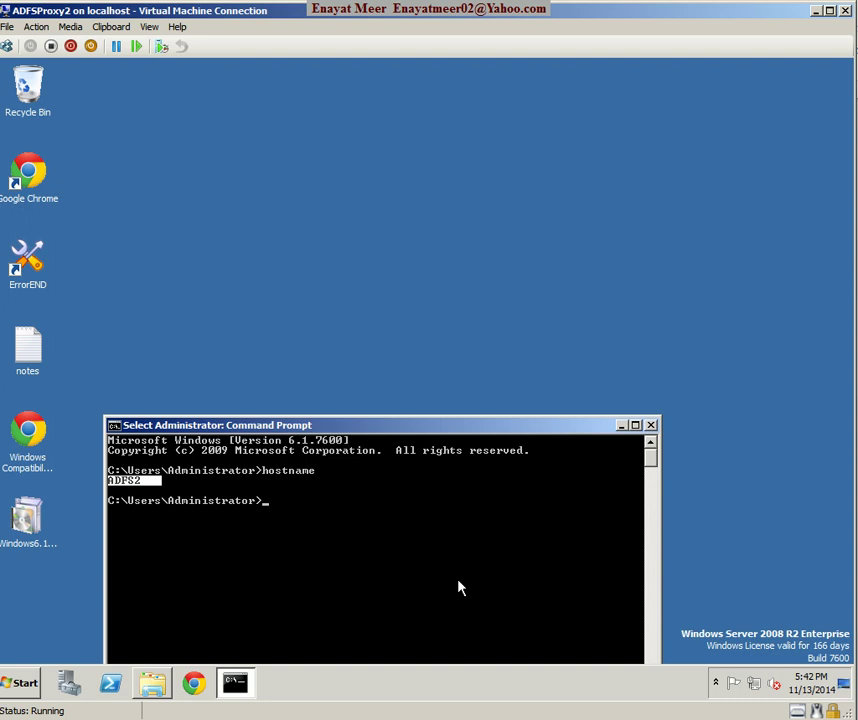
# Step: Bring up the C:\Windows\servicing\Packages folder and select all of its files
pyautogui.click(150, 690)
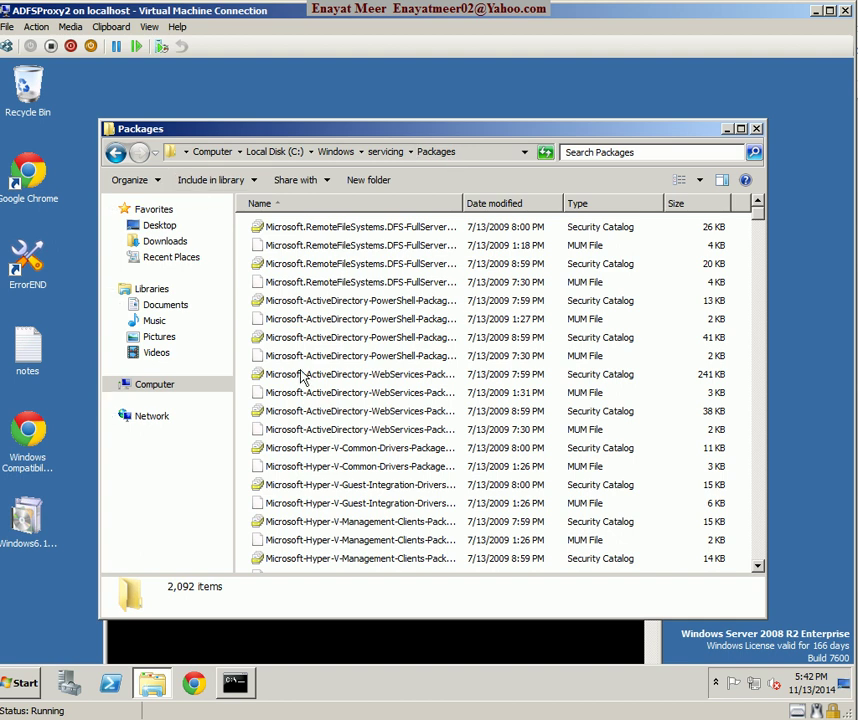
pyautogui.click(280, 301)
pyautogui.hotkey('ctrl', 'a')
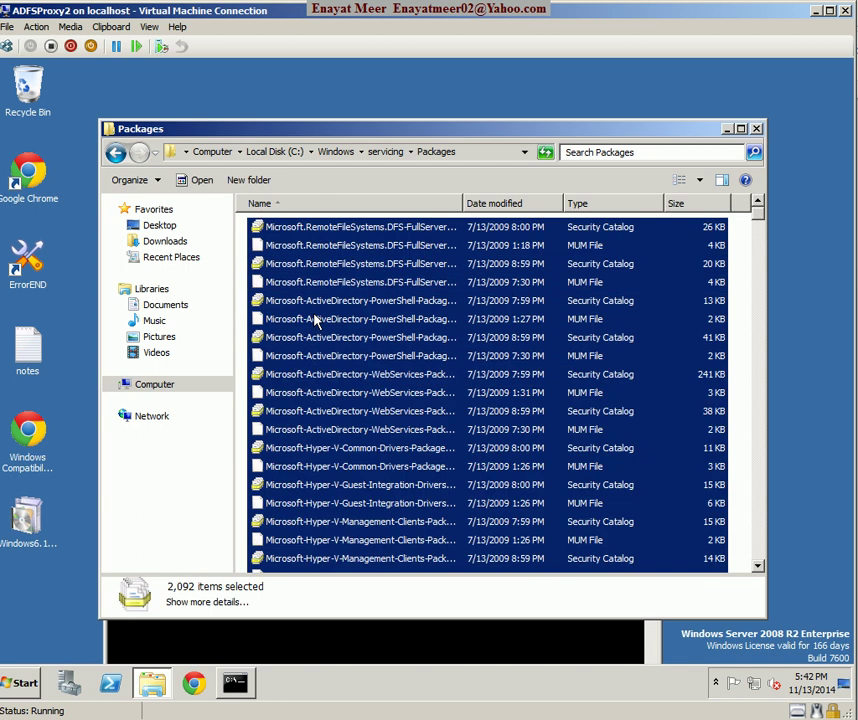
# Step: Create a new folder on the desktop and move the Packages window aside to uncover it
pyautogui.click(28, 520)
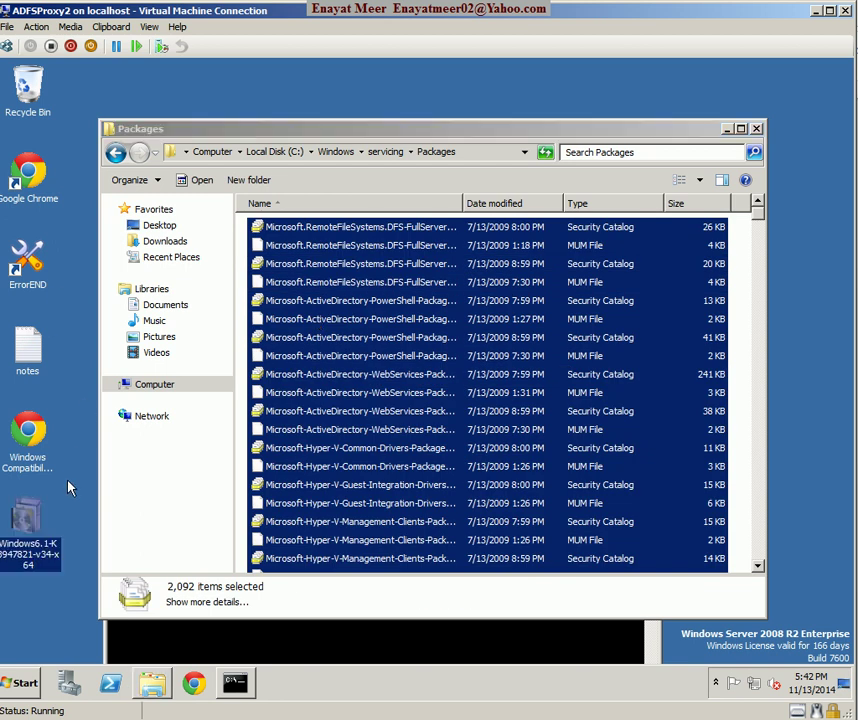
pyautogui.rightClick(70, 487)
pyautogui.moveTo(125, 577)
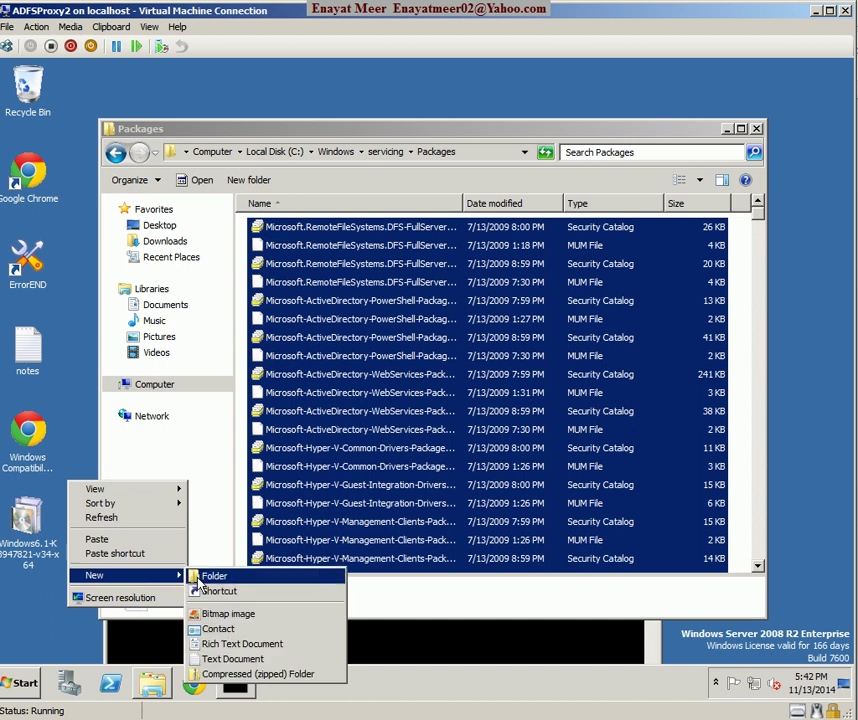
pyautogui.click(212, 576)
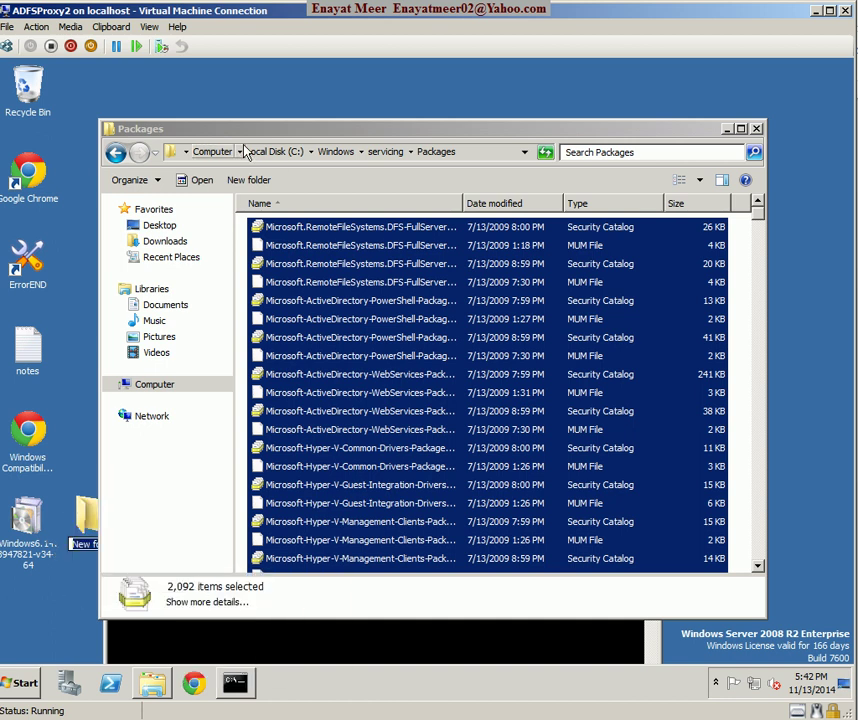
pyautogui.moveTo(268, 134); pyautogui.dragTo(411, 125)
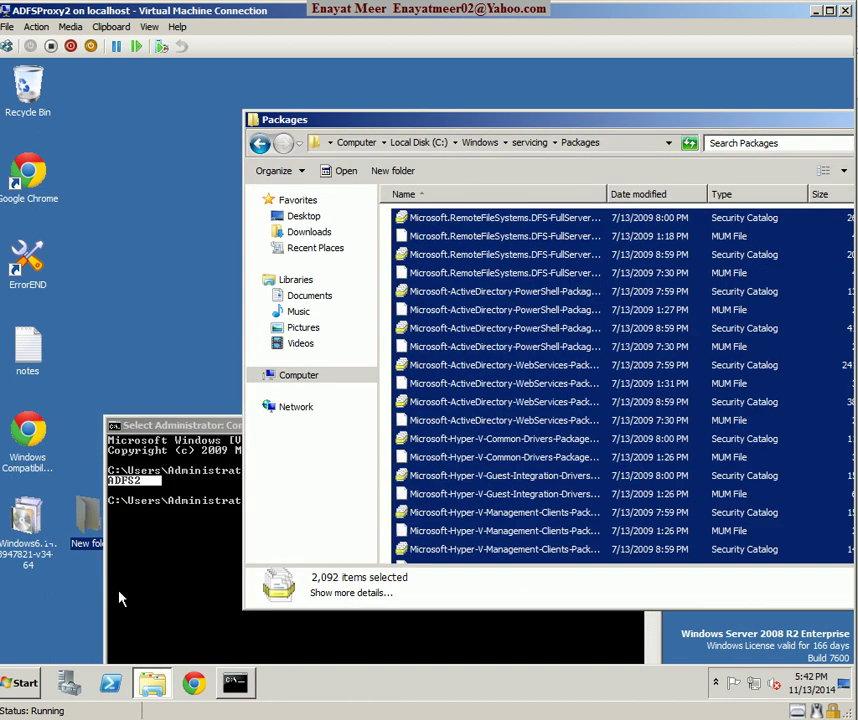
pyautogui.rightClick(87, 516)
pyautogui.click(116, 472)
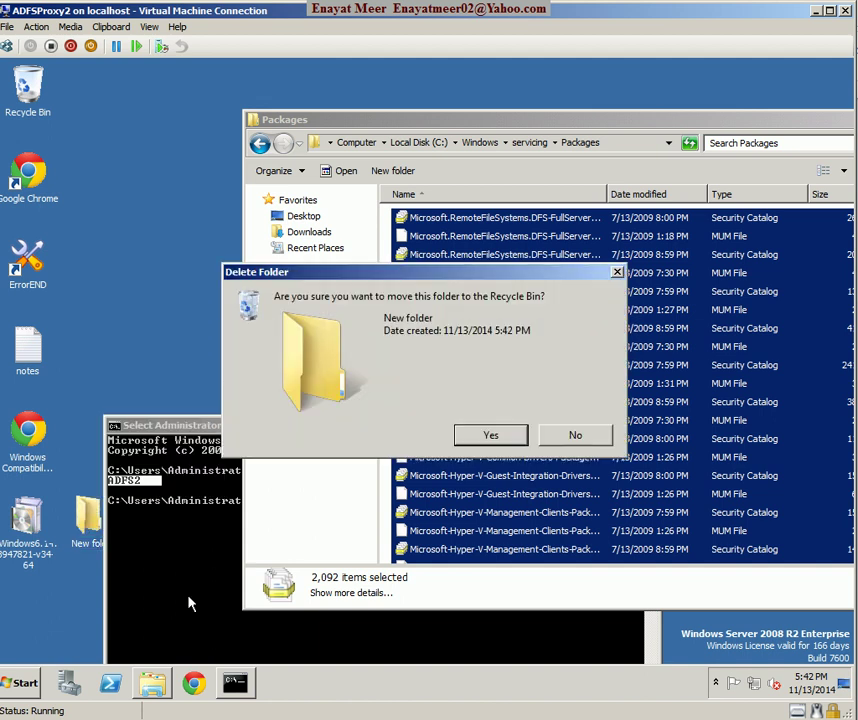
pyautogui.click(575, 436)
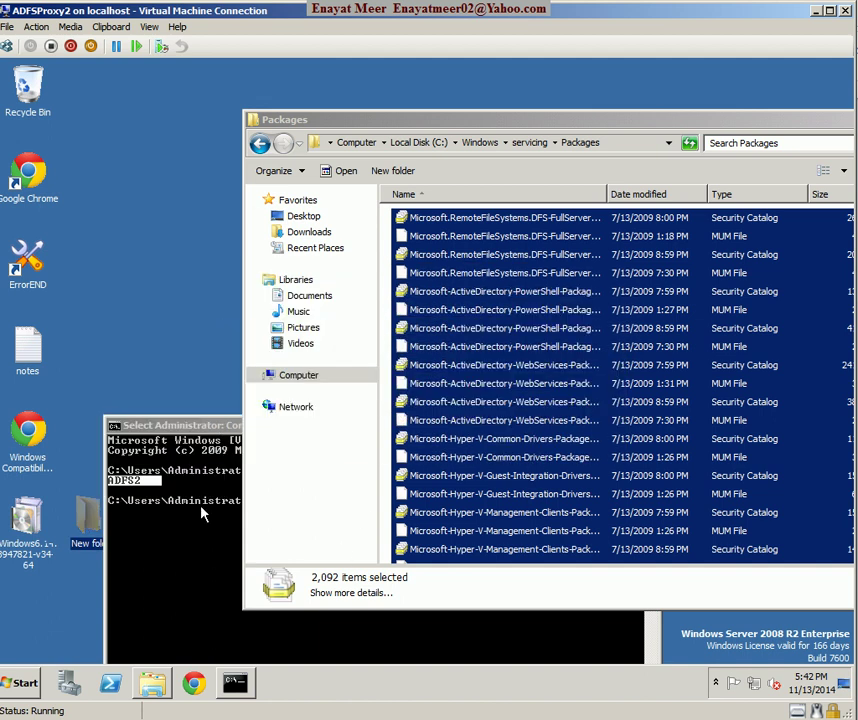
# Step: Rename the new desktop folder "Servicing Packages backup" and minimize the Command Prompt window
pyautogui.rightClick(88, 514)
pyautogui.click(112, 495)
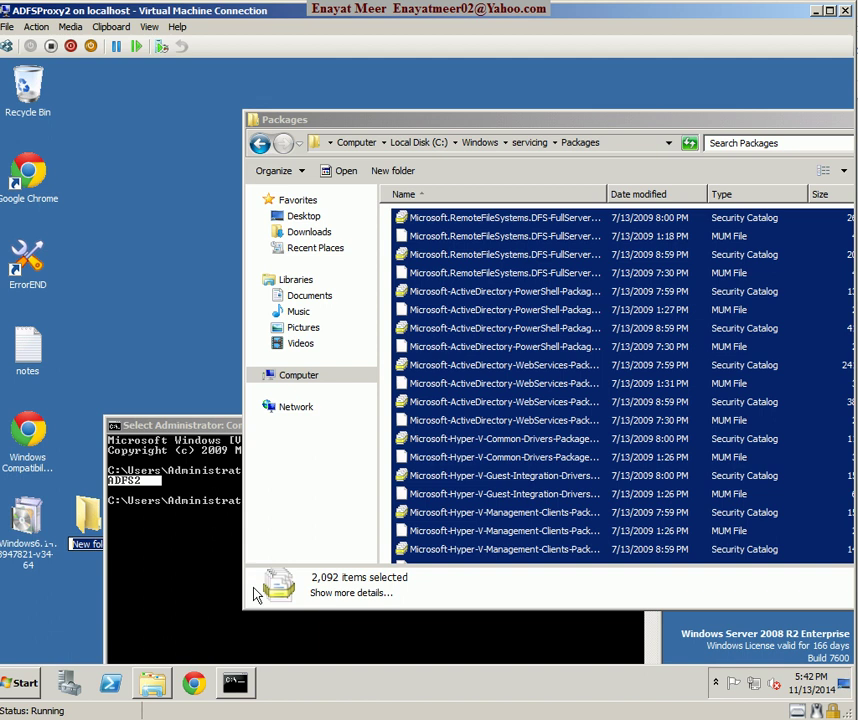
pyautogui.write('Servic')
pyautogui.write('ing')
pyautogui.write(' Packages')
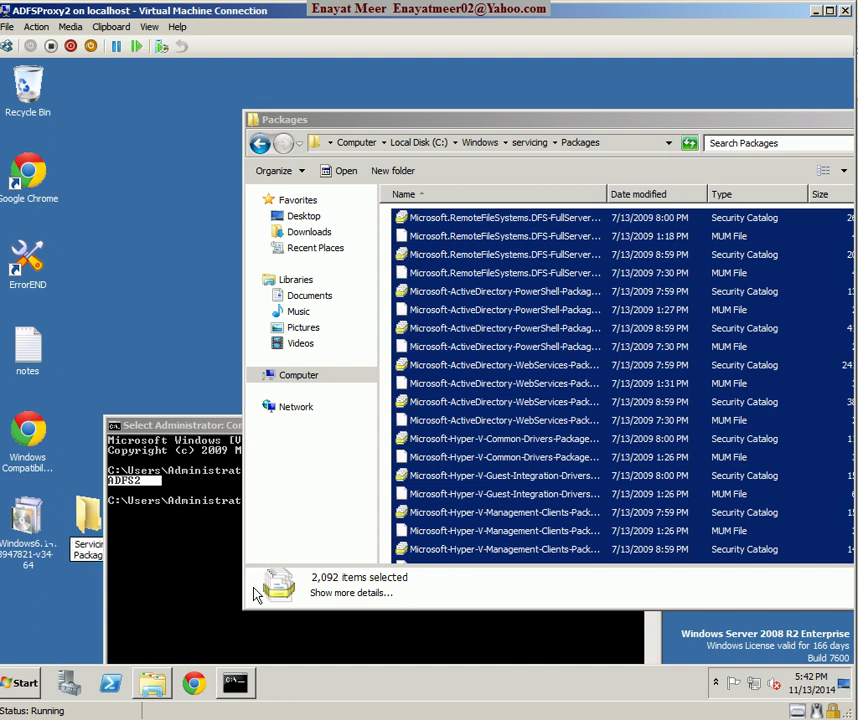
pyautogui.write(' backu')
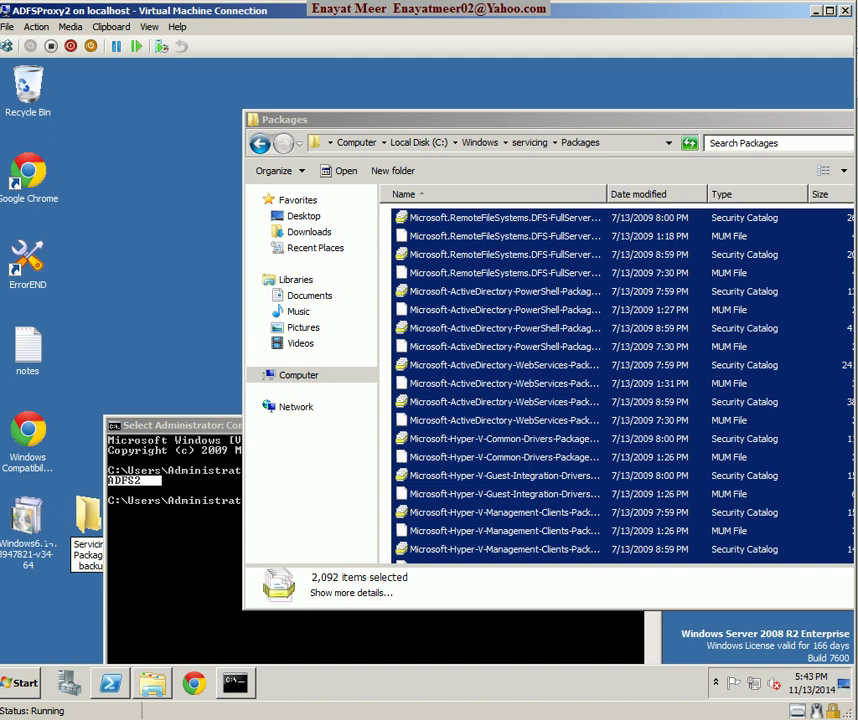
pyautogui.click(208, 427)
pyautogui.click(621, 425)
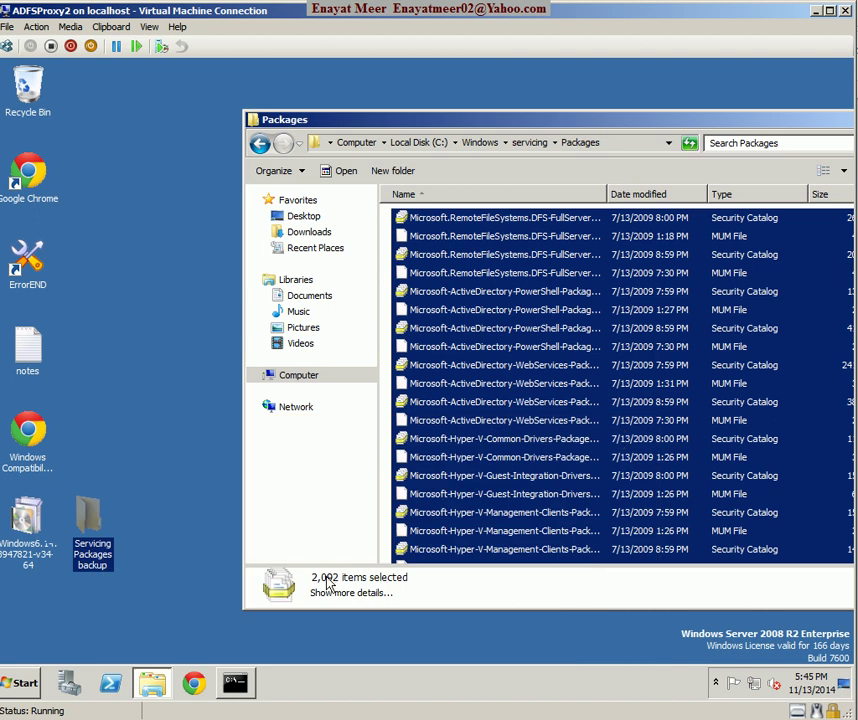
# Step: Copy all the selected Packages files into the Servicing Packages backup folder, then close that folder's window
pyautogui.doubleClick(117, 547)
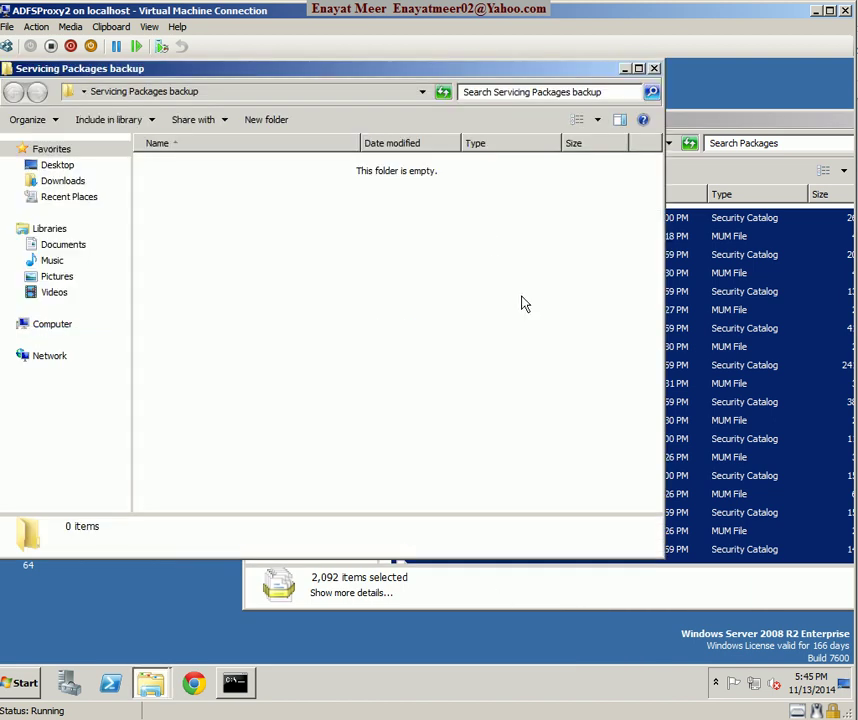
pyautogui.rightClick(735, 294)
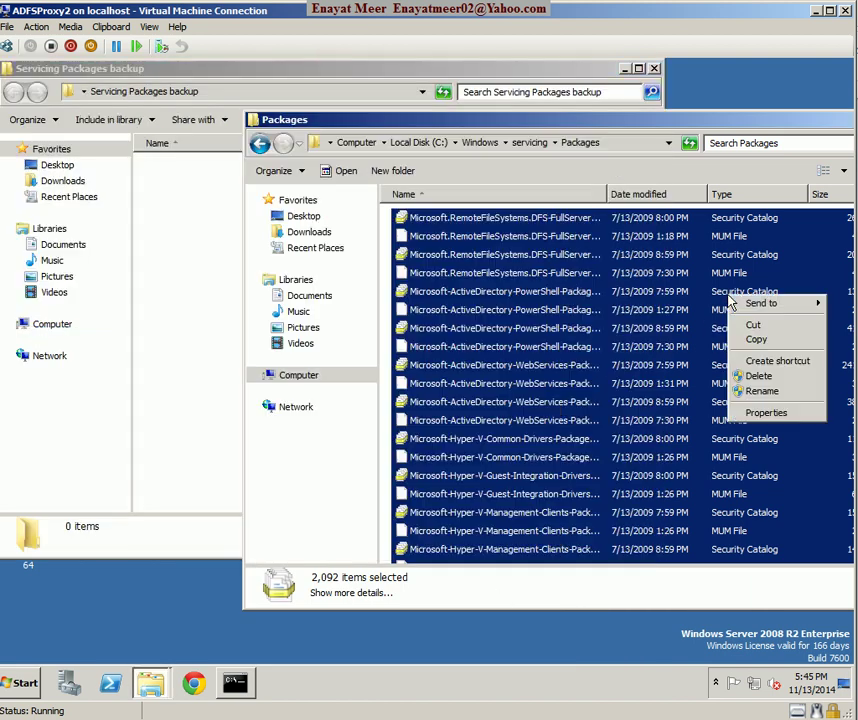
pyautogui.click(752, 341)
pyautogui.rightClick(165, 260)
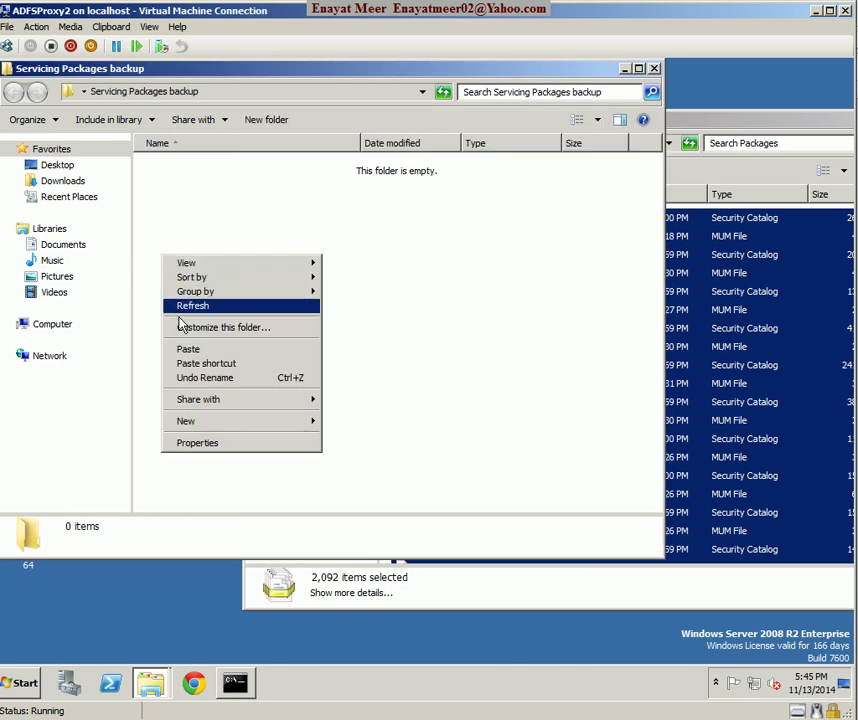
pyautogui.click(187, 349)
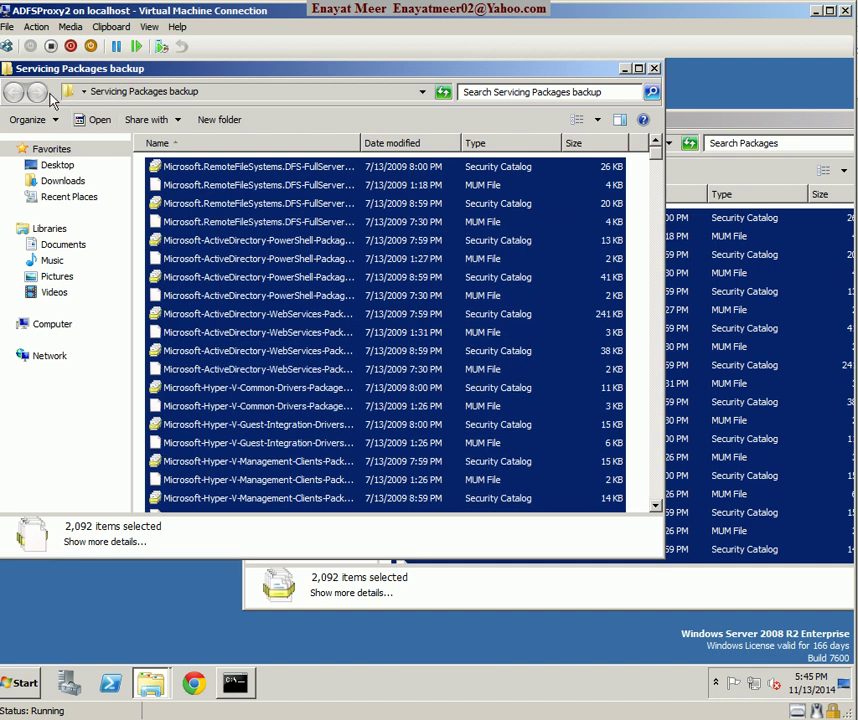
pyautogui.click(655, 69)
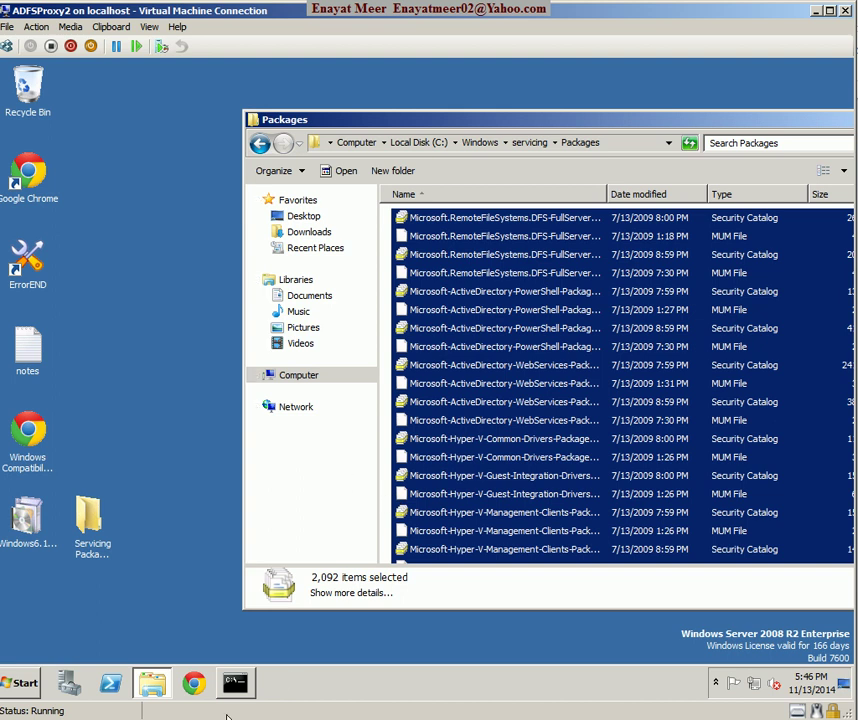
# Step: Try to open the network path \\adfxproxy2 with the Run command
pyautogui.click(20, 683)
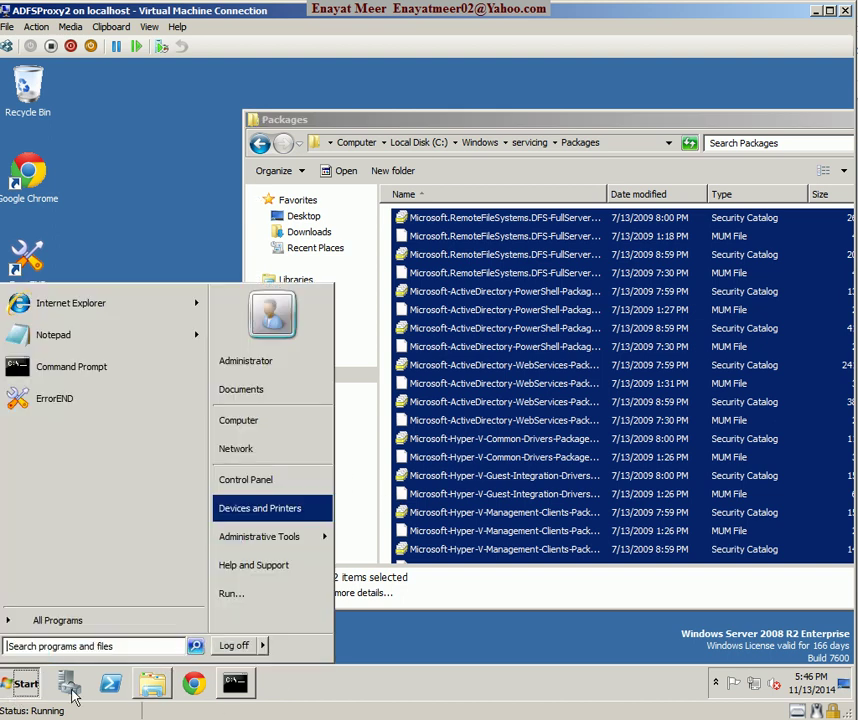
pyautogui.click(232, 594)
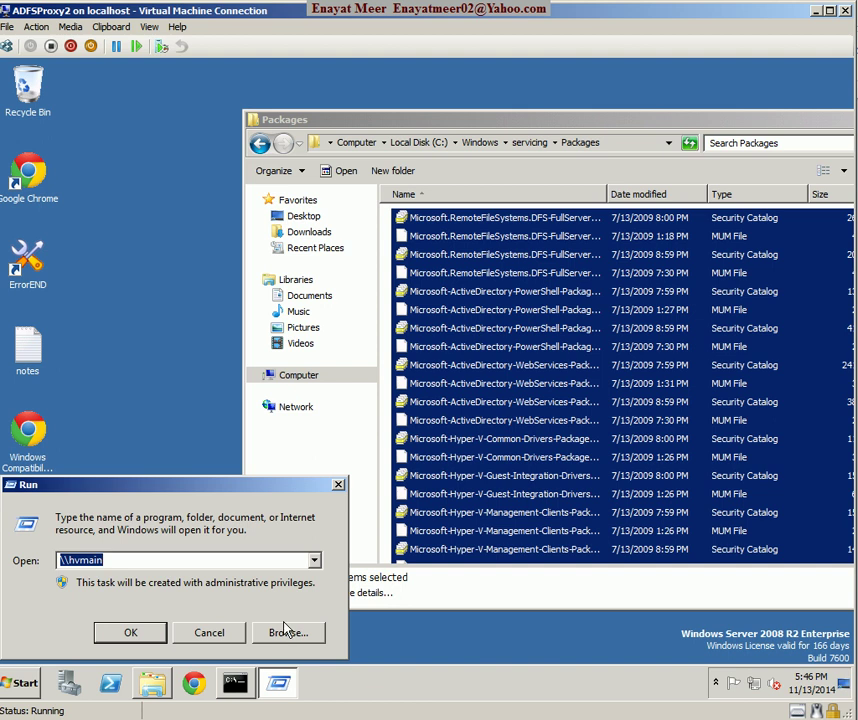
pyautogui.write('\\\\')
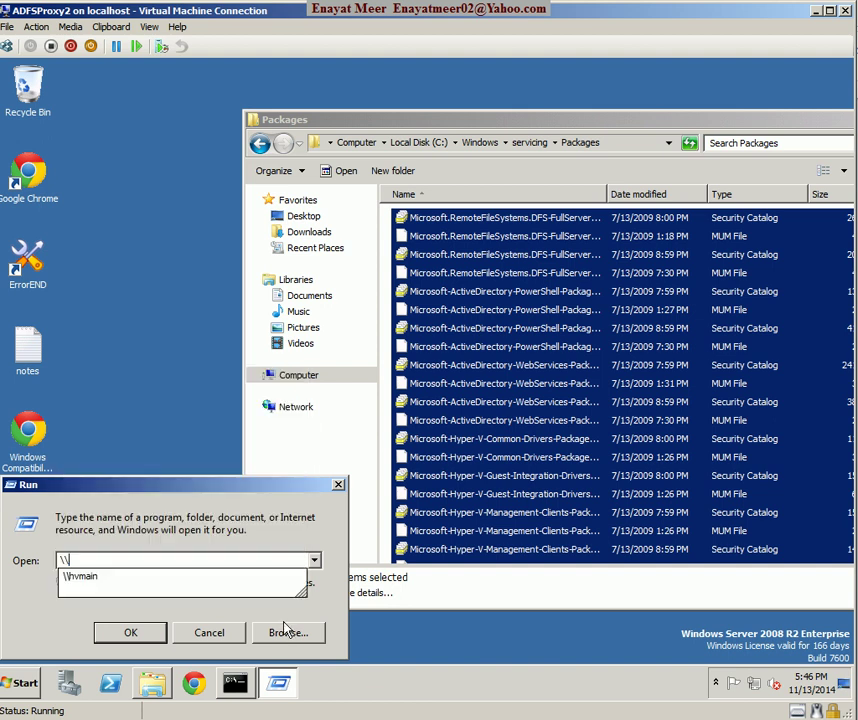
pyautogui.write('adf')
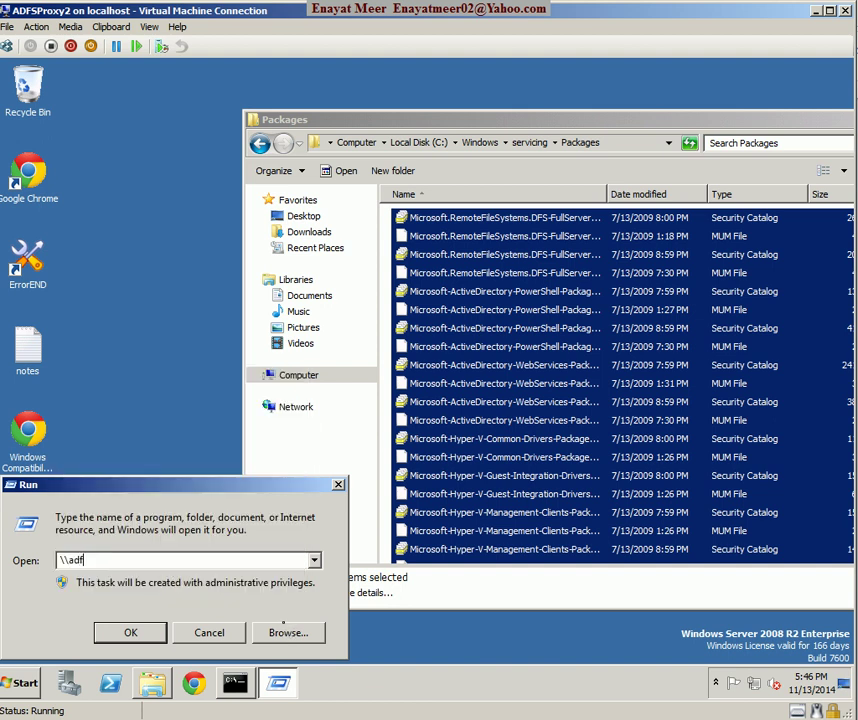
pyautogui.write('xproxy2')
pyautogui.press('Return')
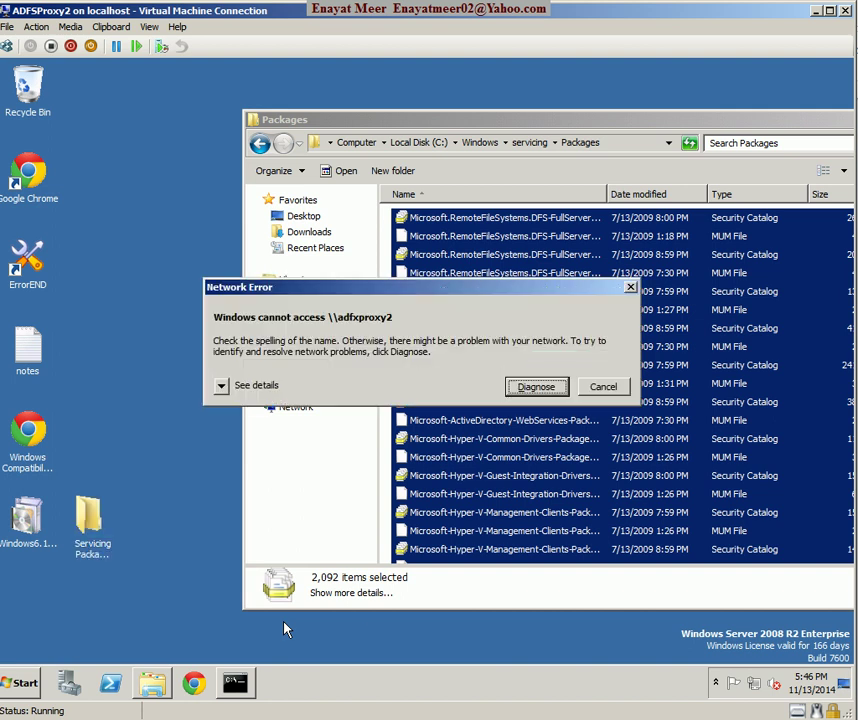
pyautogui.click(603, 386)
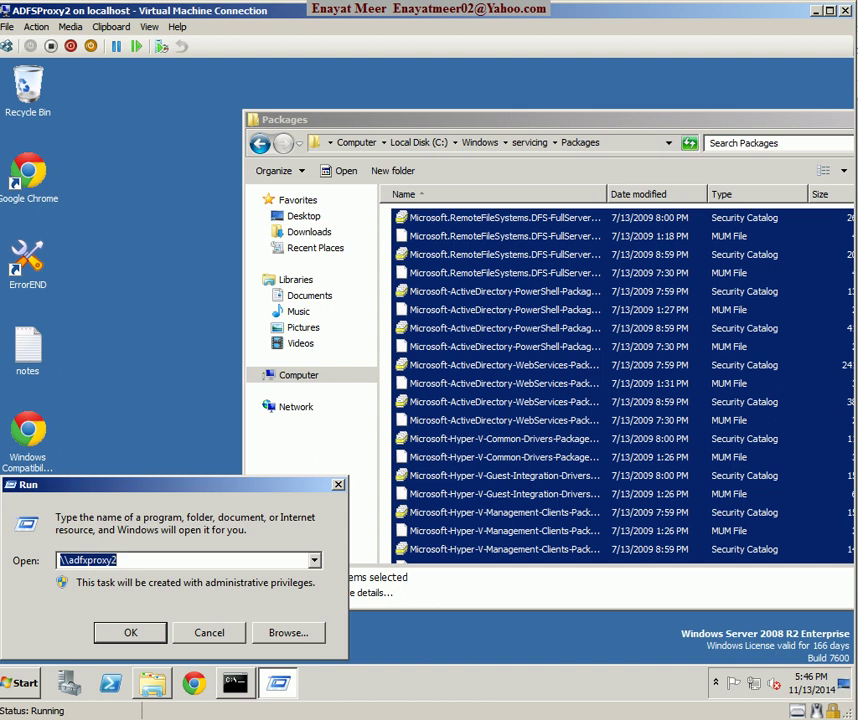
# Step: Check the list of open virtual machine connections for the name of the other proxy server
pyautogui.click(244, 719)
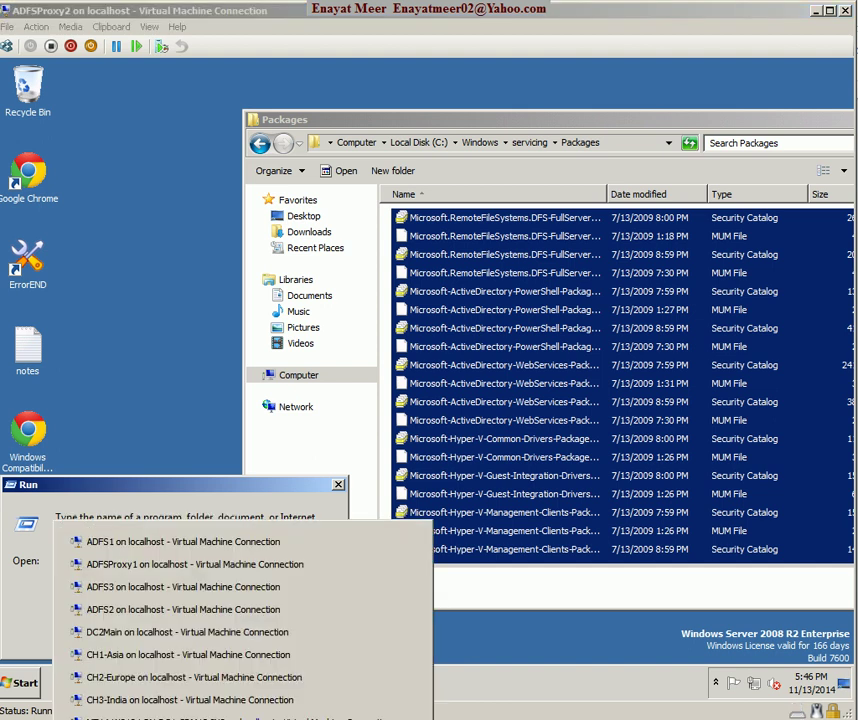
pyautogui.press('Escape')
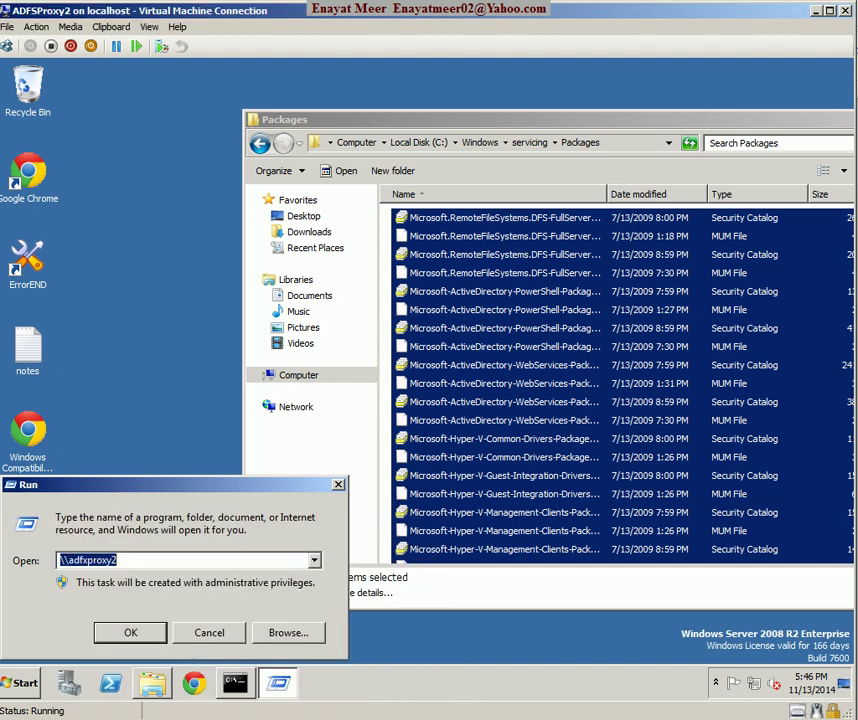
pyautogui.moveTo(152, 683)
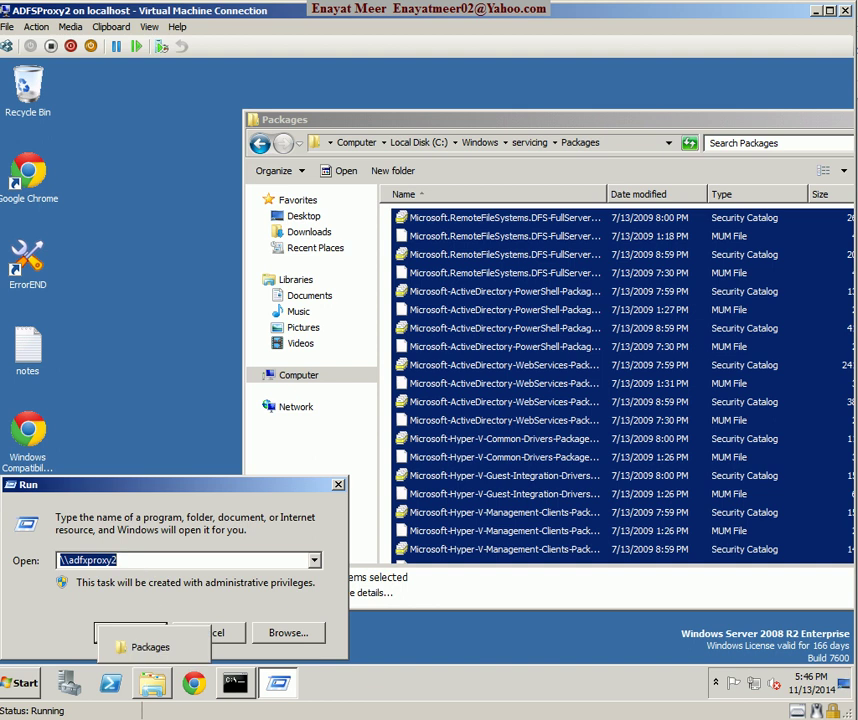
pyautogui.moveTo(278, 683)
pyautogui.moveTo(170, 700)
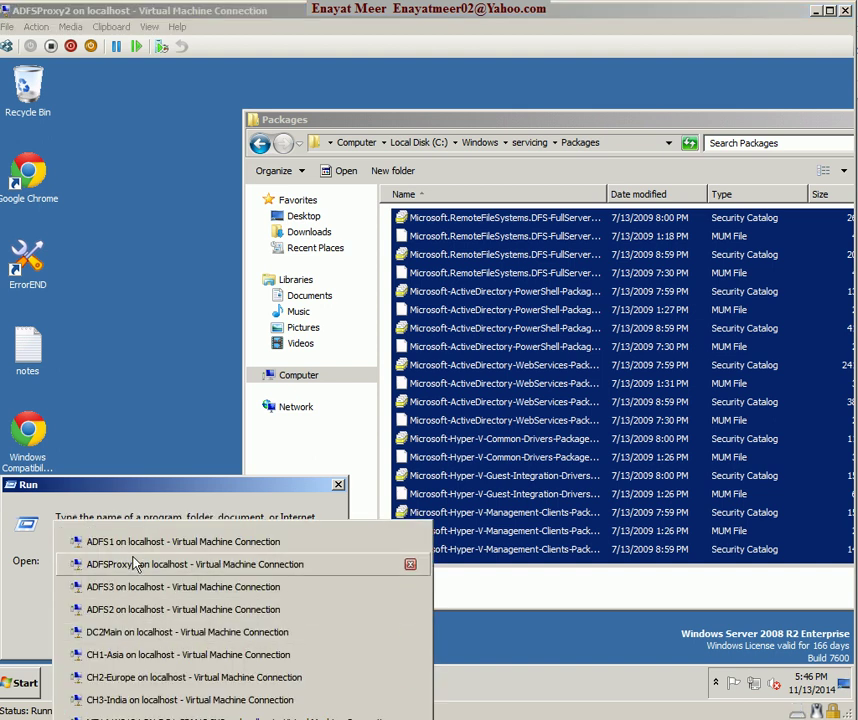
pyautogui.click(136, 570)
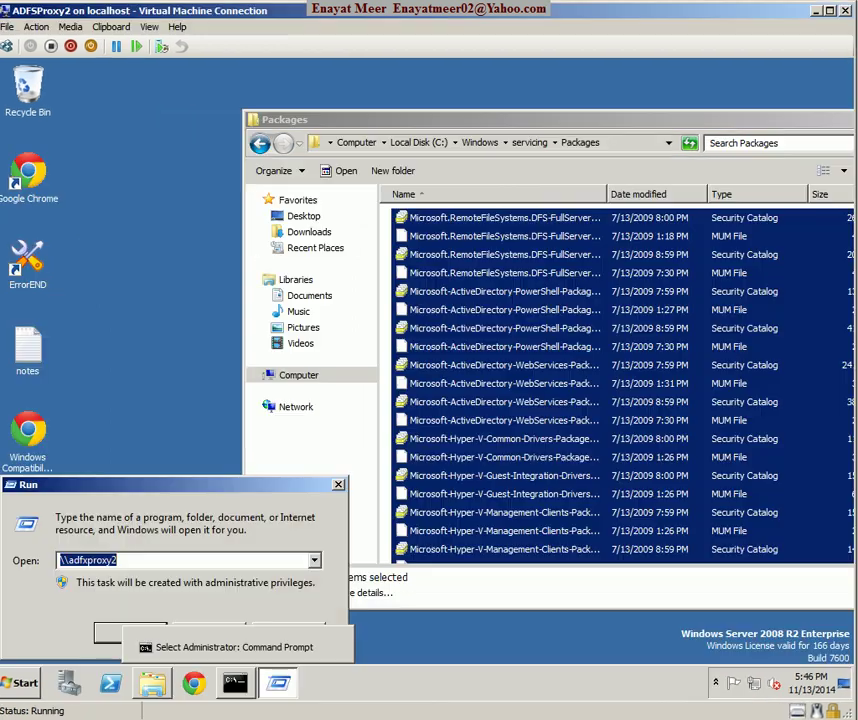
# Step: Try to open the network path \\adfxproxy1 with the Run command and dismiss the dialog that follows
pyautogui.click(195, 560)
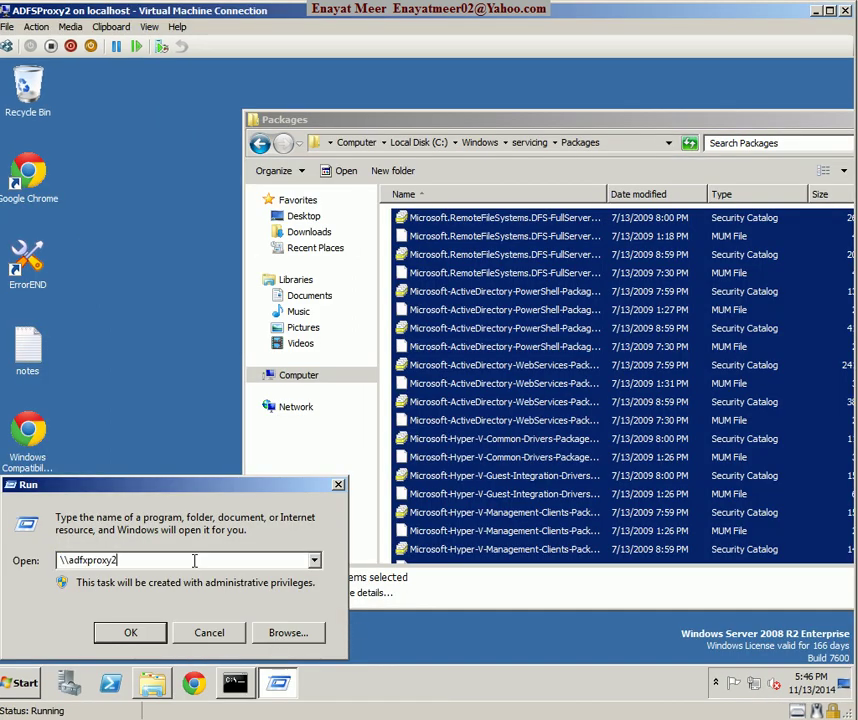
pyautogui.press('BackSpace')
pyautogui.press('BackSpace')
pyautogui.press('BackSpace')
pyautogui.press('BackSpace')
pyautogui.press('BackSpace')
pyautogui.press('BackSpace')
pyautogui.press('BackSpace')
pyautogui.press('BackSpace')
pyautogui.press('BackSpace')
pyautogui.press('BackSpace')
pyautogui.write('adfxproxy')
pyautogui.press('Return')
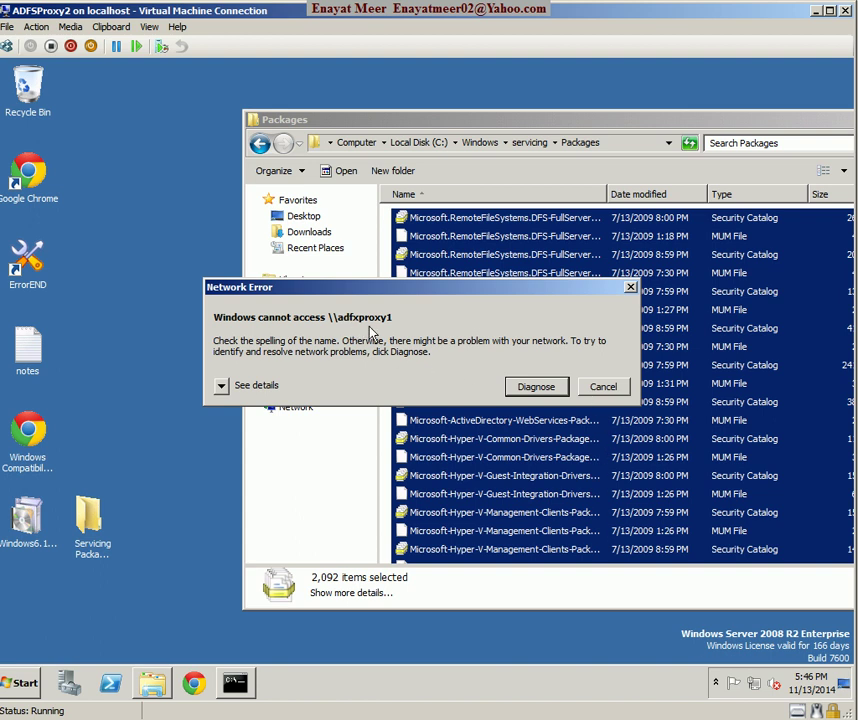
pyautogui.click(603, 387)
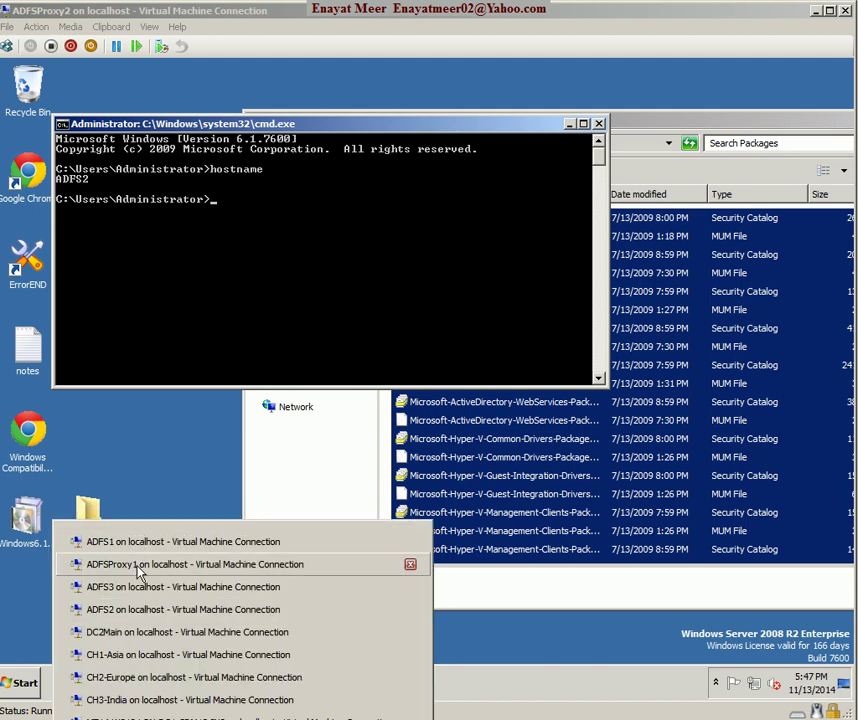
# Step: Switch to the ADFSProxy1 virtual machine and query its host name with the hostname command in a Command Prompt
pyautogui.click(140, 567)
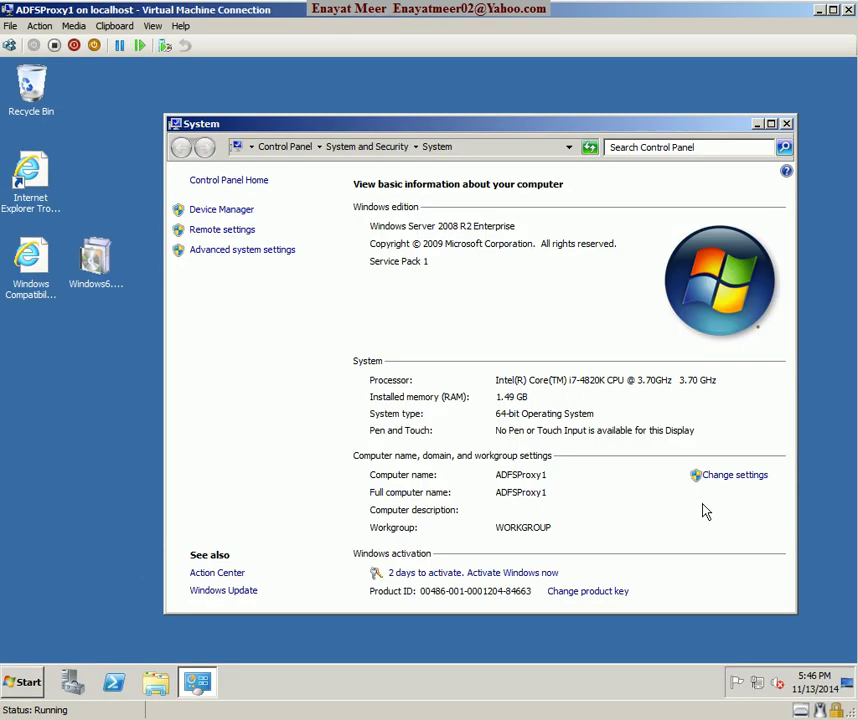
pyautogui.click(28, 683)
pyautogui.click(16, 298)
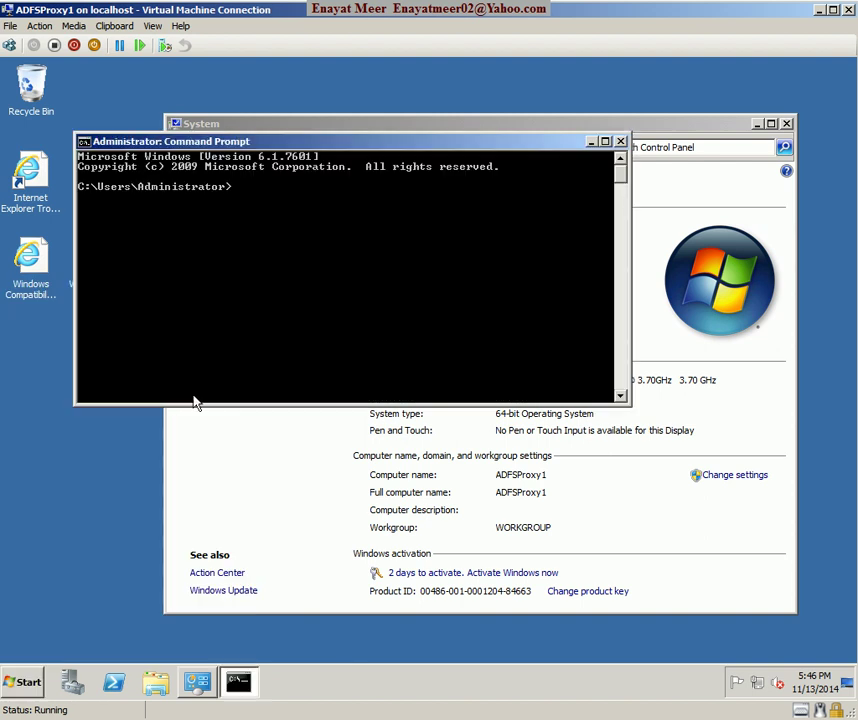
pyautogui.write('hostname')
pyautogui.press('Return')
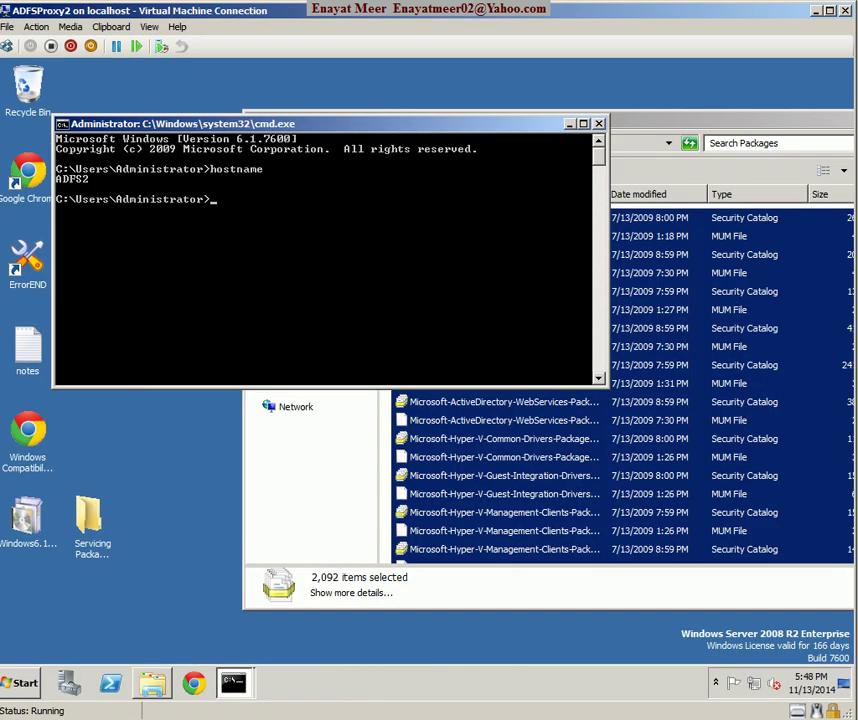
# Step: Minimize the Command Prompt on ADFSProxy2 and open the administrative share \\adfsproxy1\c$
pyautogui.click(233, 683)
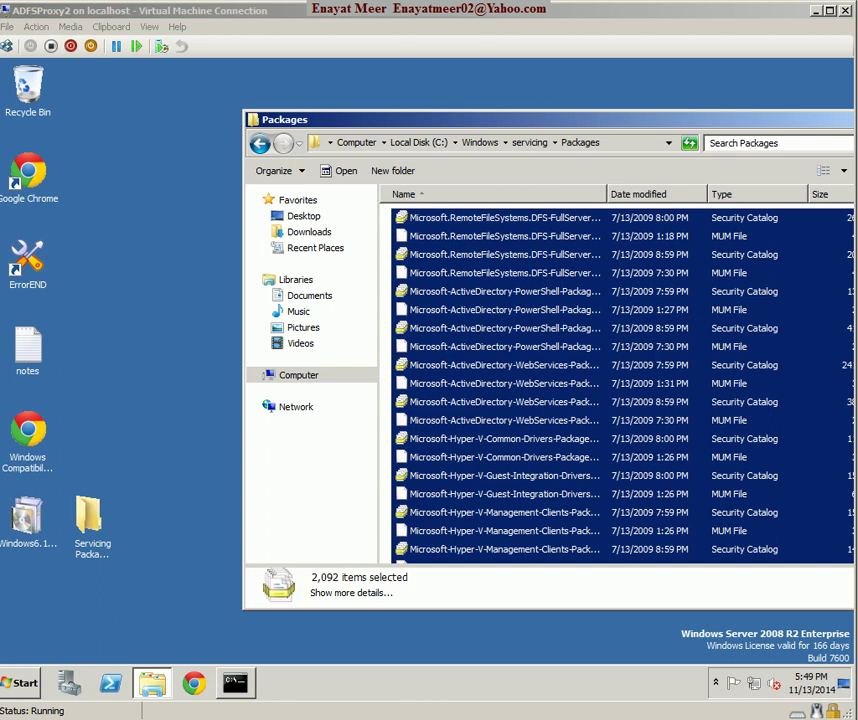
pyautogui.click(20, 684)
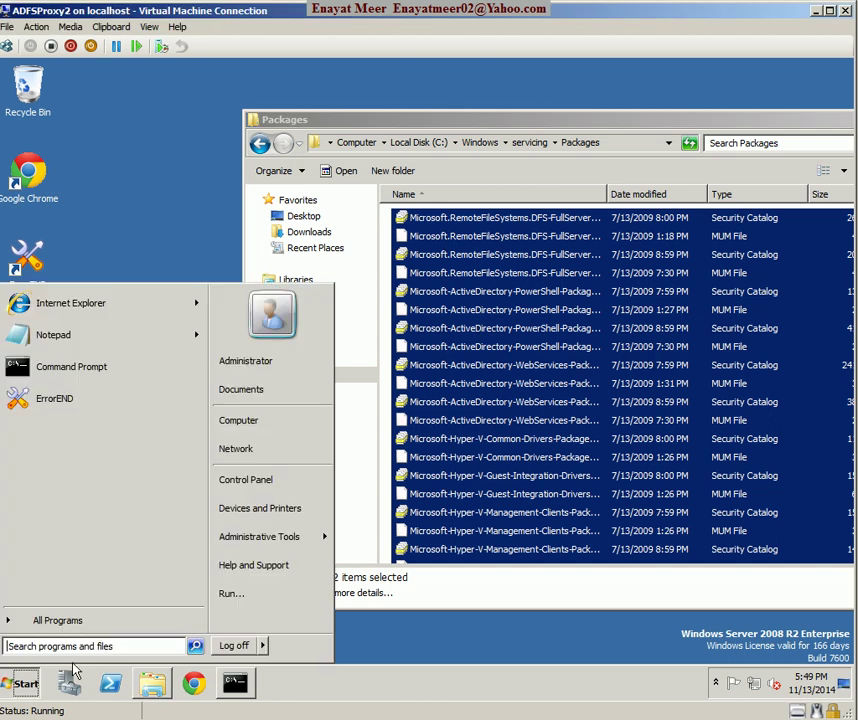
pyautogui.write('\\\\')
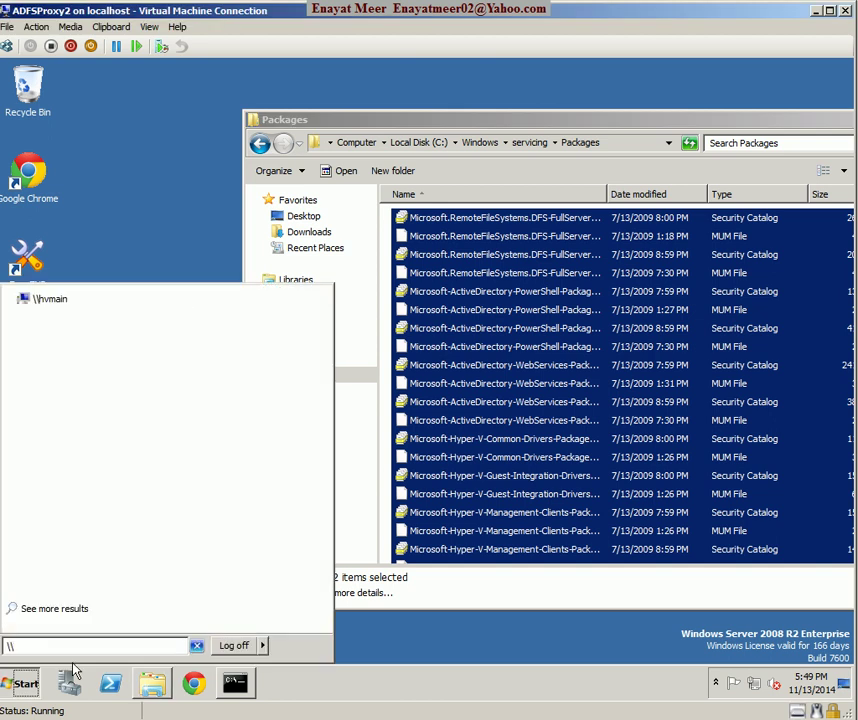
pyautogui.write('adfsproxy')
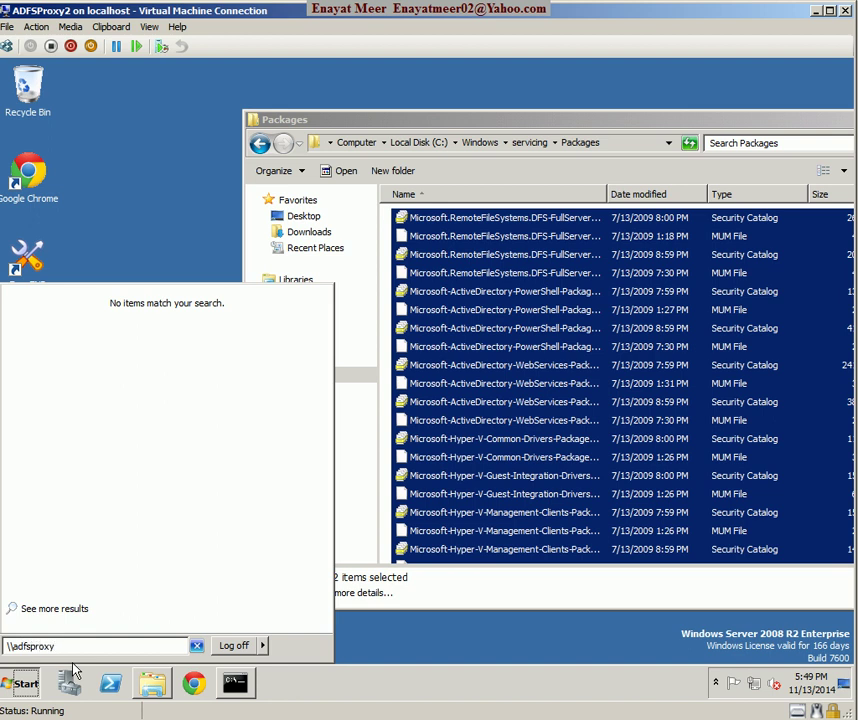
pyautogui.write('1\\c$')
pyautogui.press('Return')
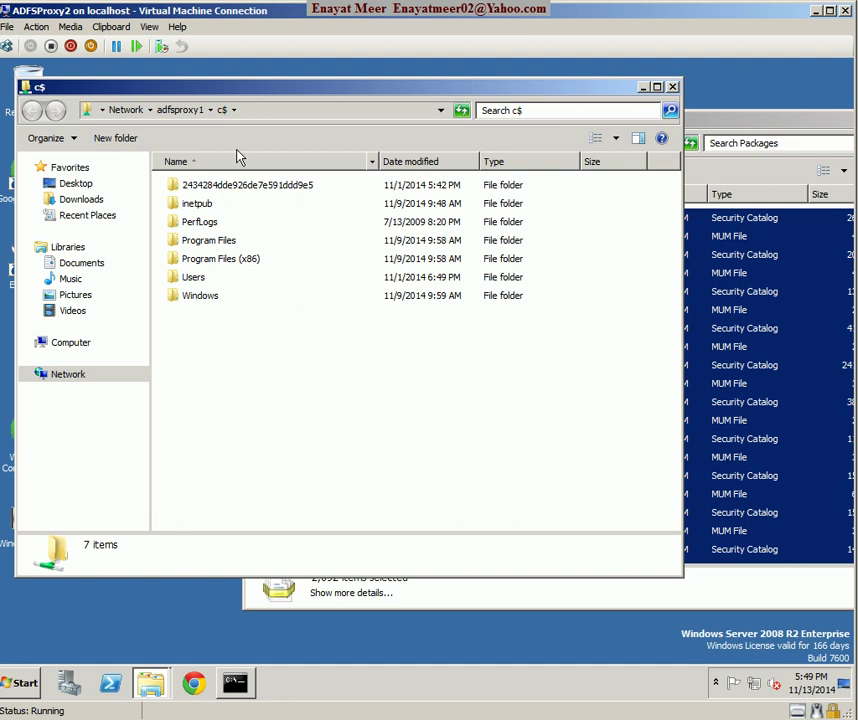
# Step: Browse the adfsproxy1 share to Windows\servicing\Packages and move its window down to uncover the local Packages window
pyautogui.doubleClick(200, 296)
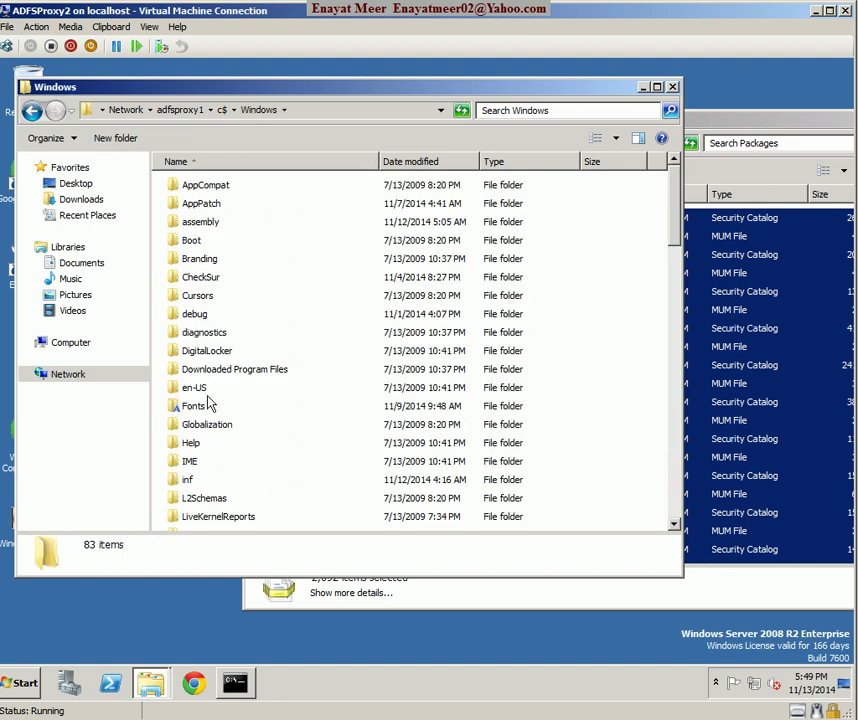
pyautogui.click(206, 353)
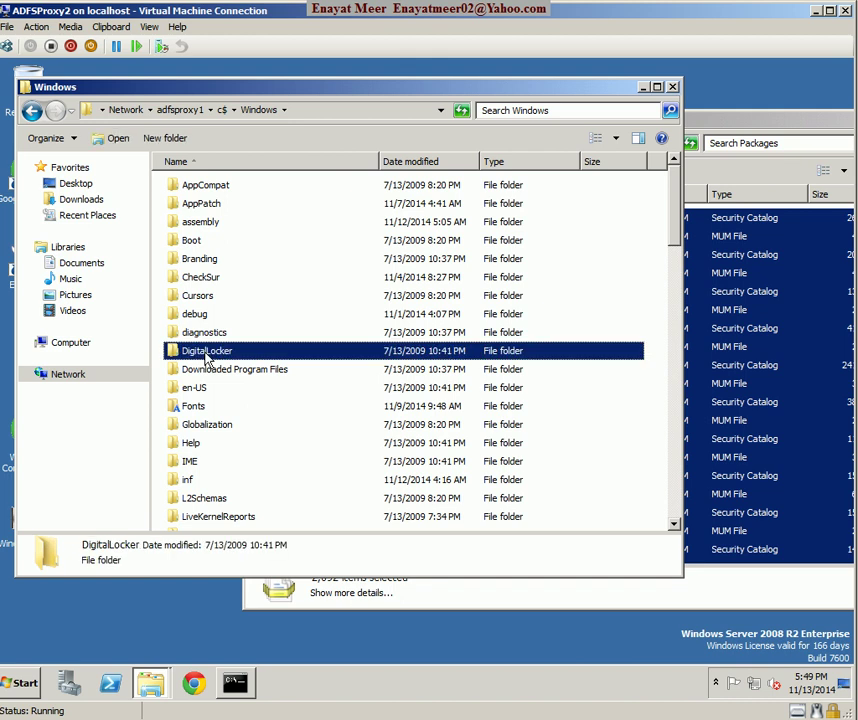
pyautogui.write('s')
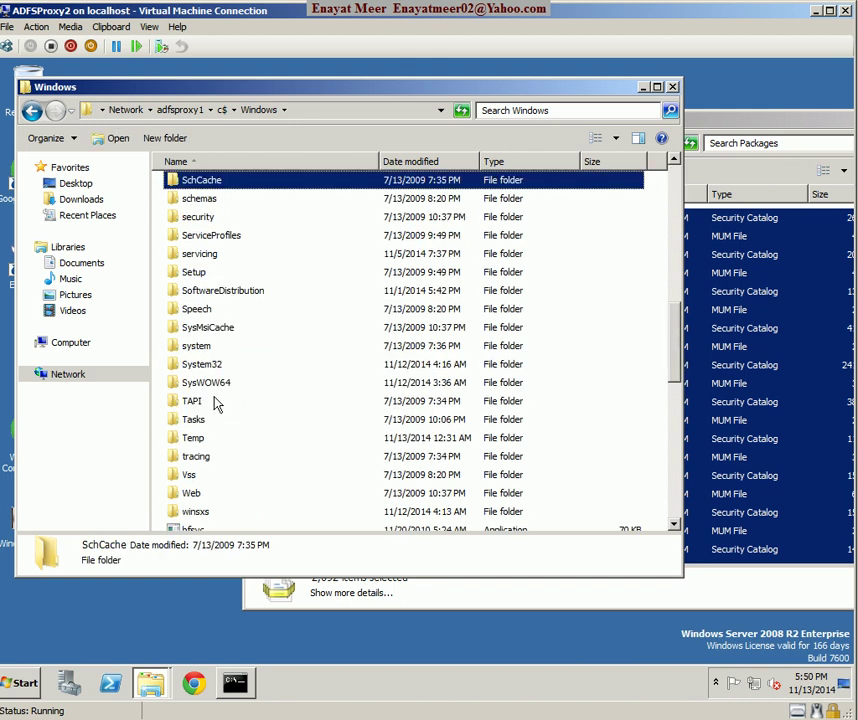
pyautogui.moveTo(379, 92); pyautogui.dragTo(388, 232)
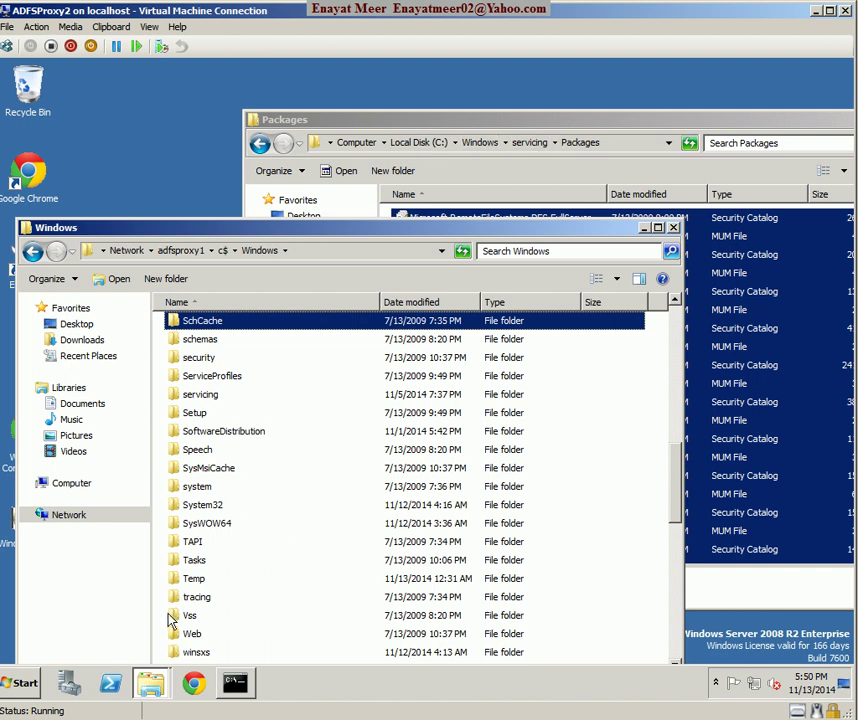
pyautogui.doubleClick(205, 398)
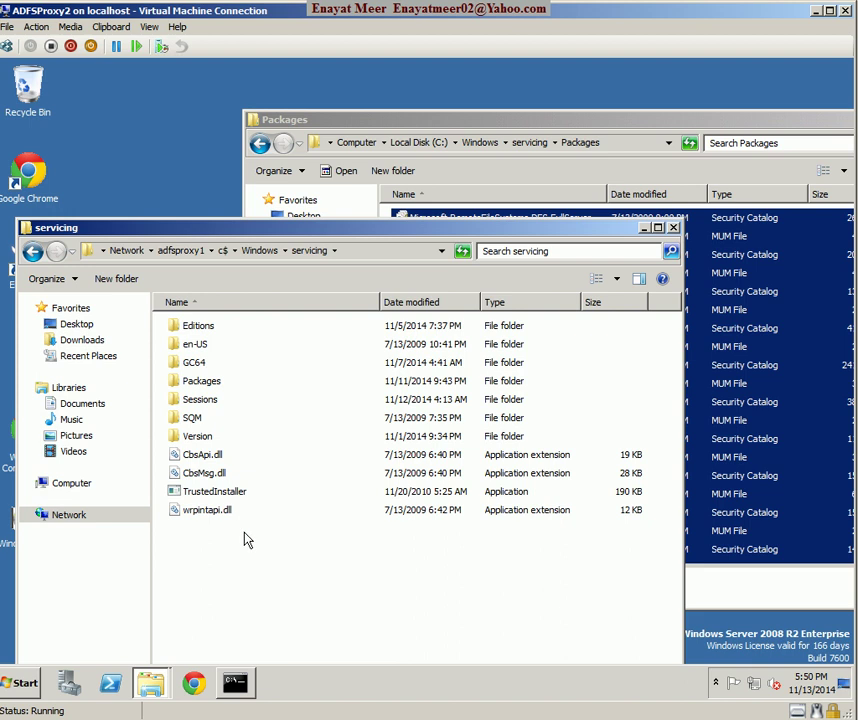
pyautogui.doubleClick(205, 385)
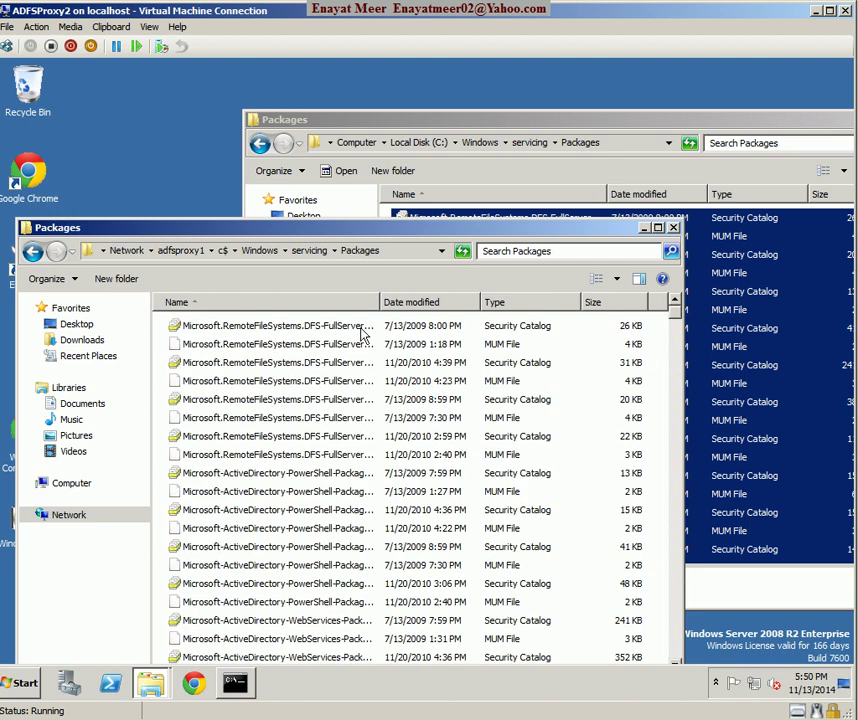
pyautogui.moveTo(368, 247); pyautogui.dragTo(348, 339)
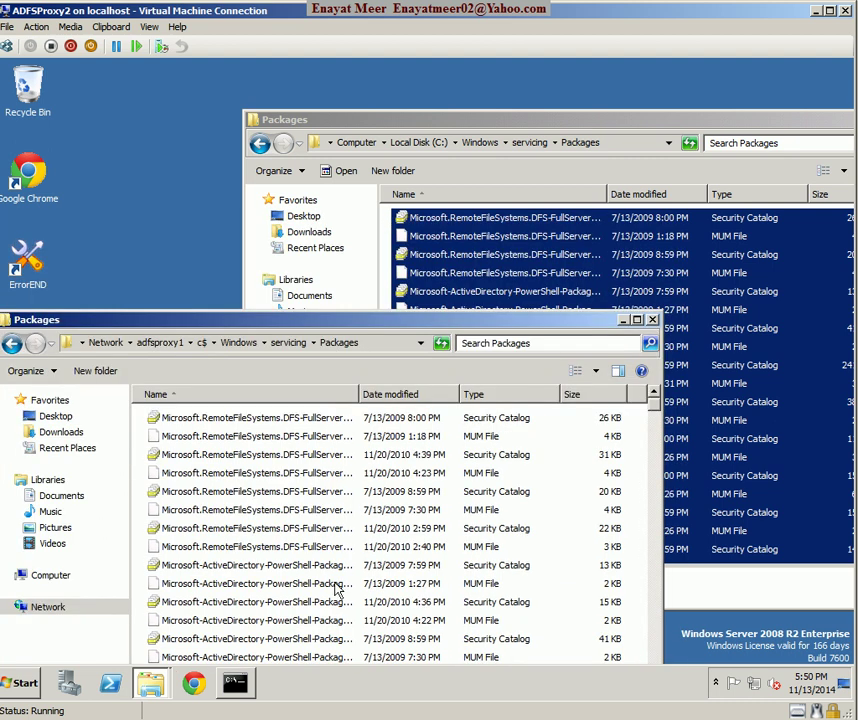
# Step: Open the owner editing page in the advanced security settings of the local C:\Windows\servicing\Packages folder
pyautogui.click(259, 143)
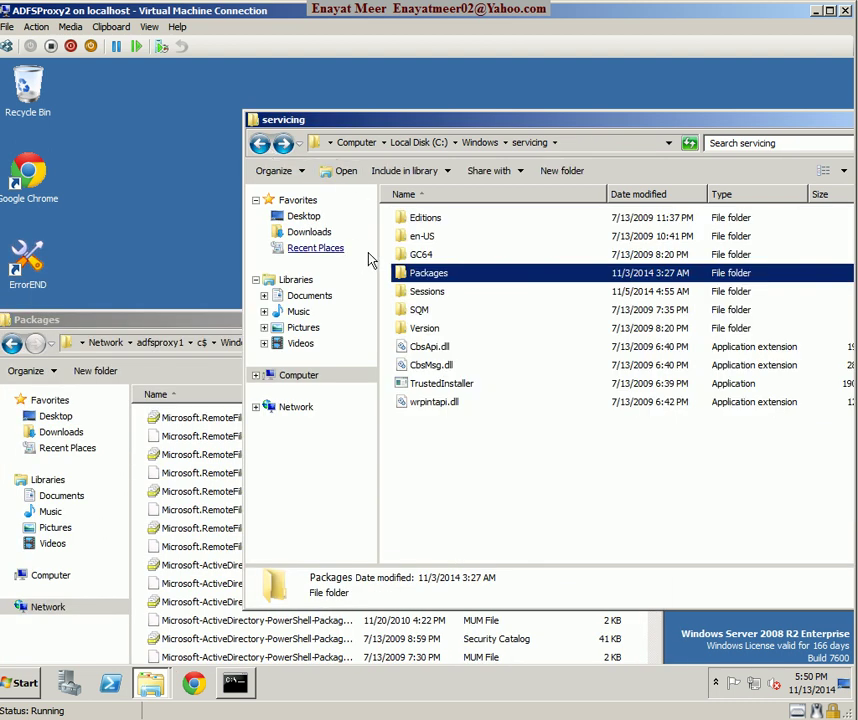
pyautogui.rightClick(424, 285)
pyautogui.click(472, 494)
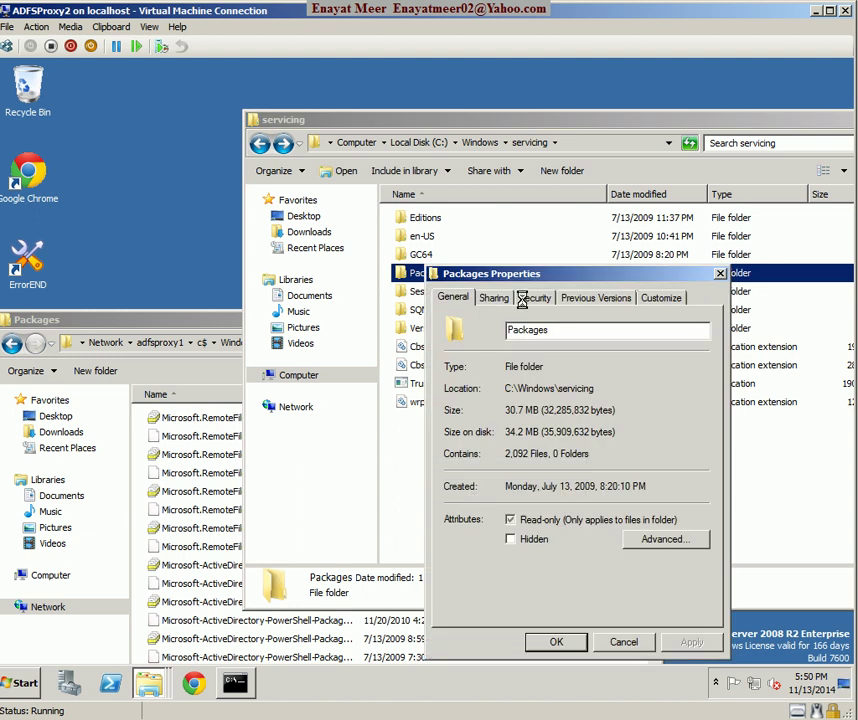
pyautogui.click(537, 298)
pyautogui.click(678, 579)
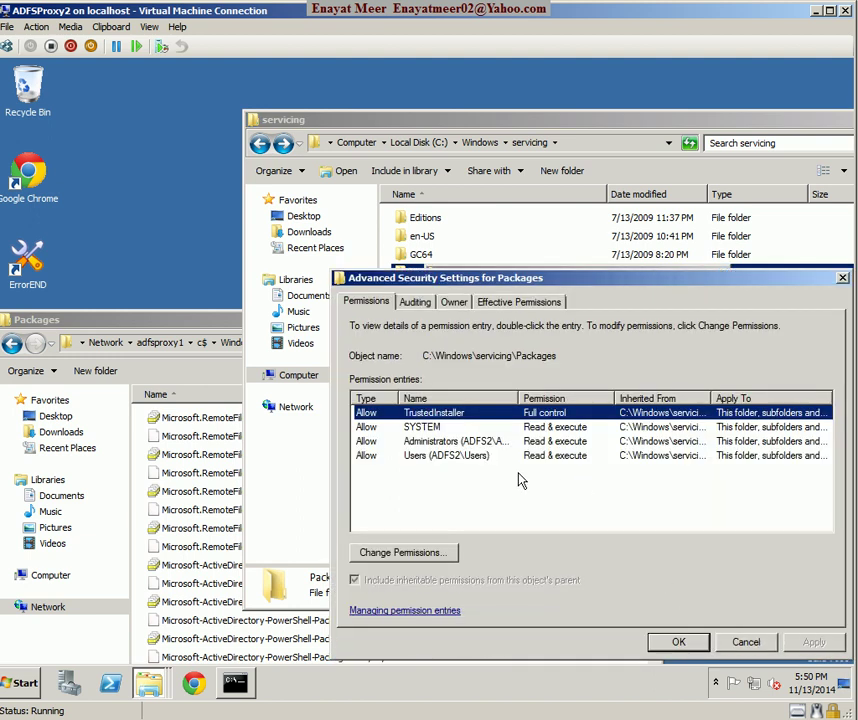
pyautogui.click(474, 304)
pyautogui.click(404, 580)
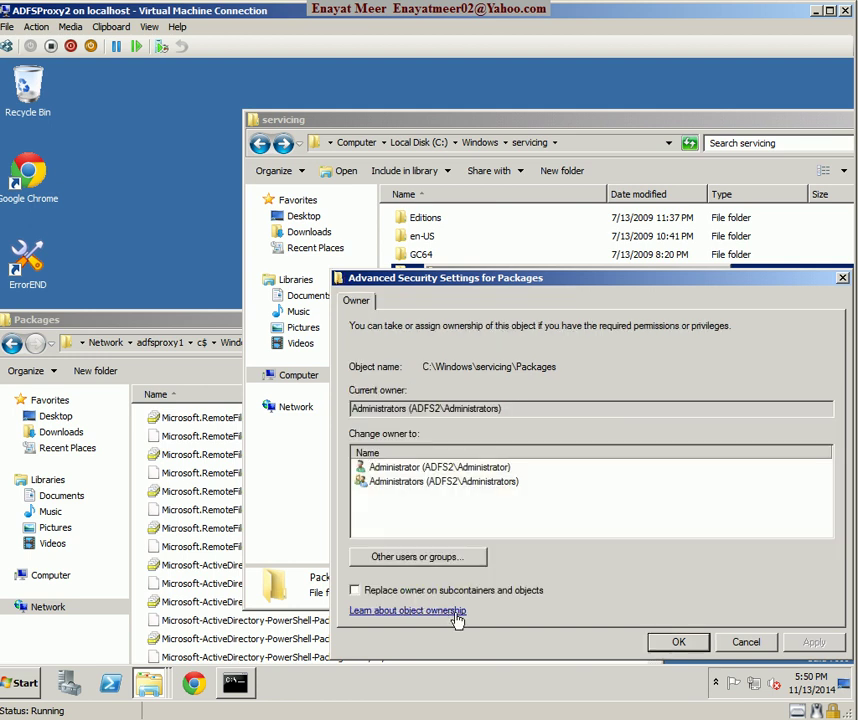
# Step: Make the Administrator account owner of the Packages folder, replacing the owner on subcontainers and objects, and close its properties
pyautogui.click(366, 592)
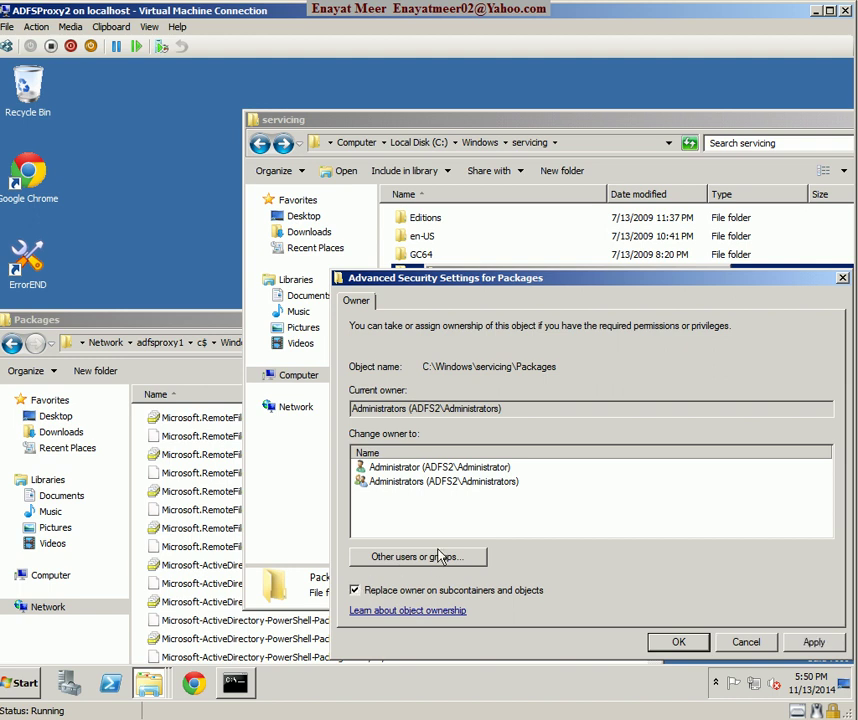
pyautogui.click(440, 483)
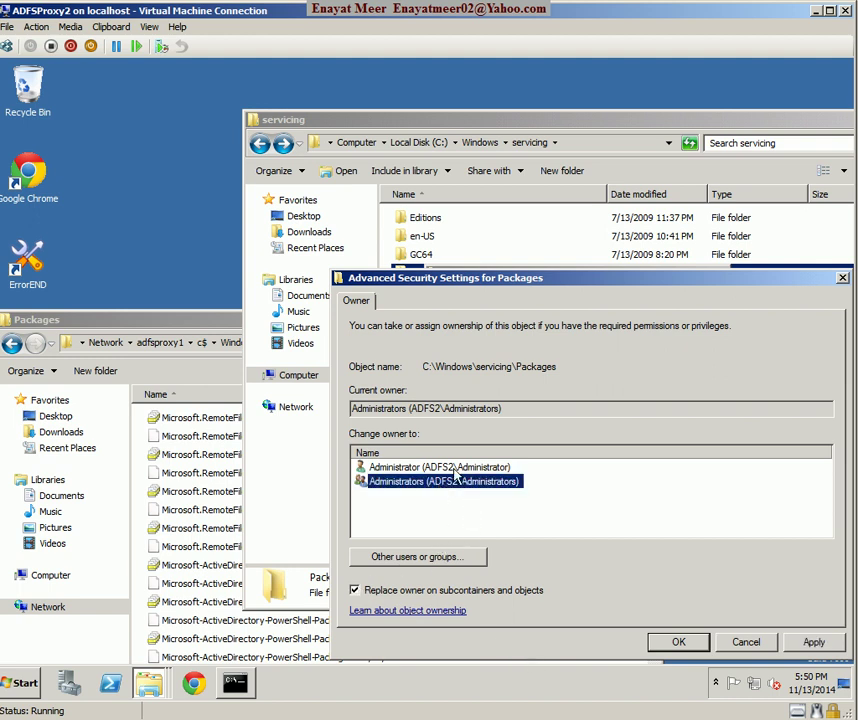
pyautogui.press('Up')
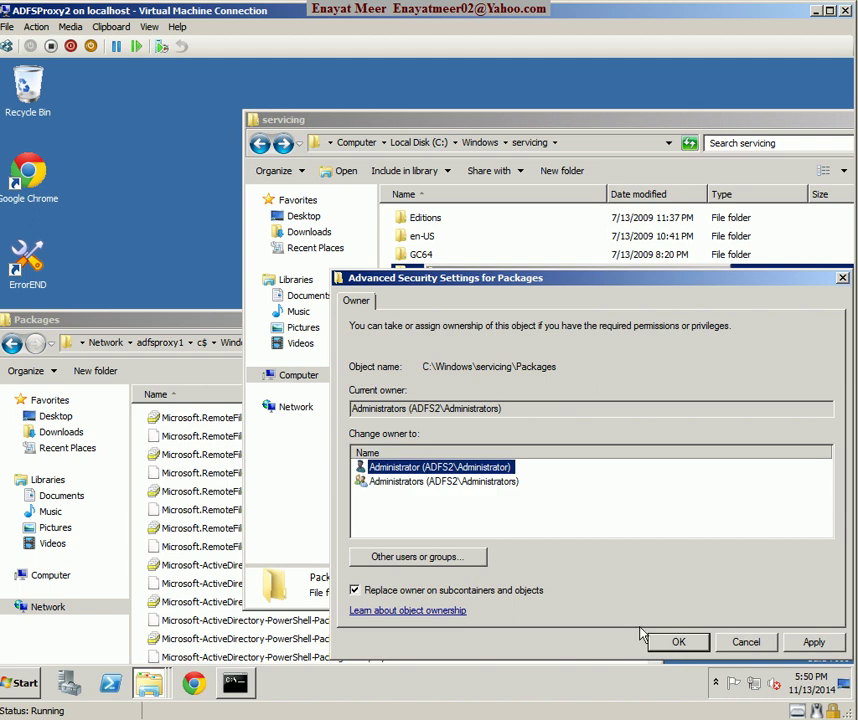
pyautogui.click(675, 643)
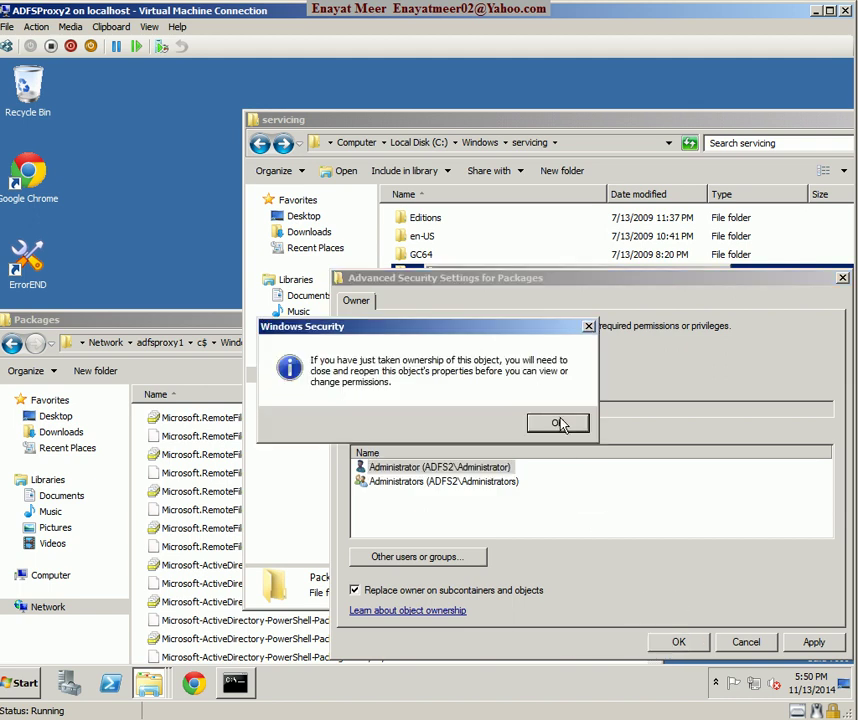
pyautogui.click(557, 423)
pyautogui.click(680, 642)
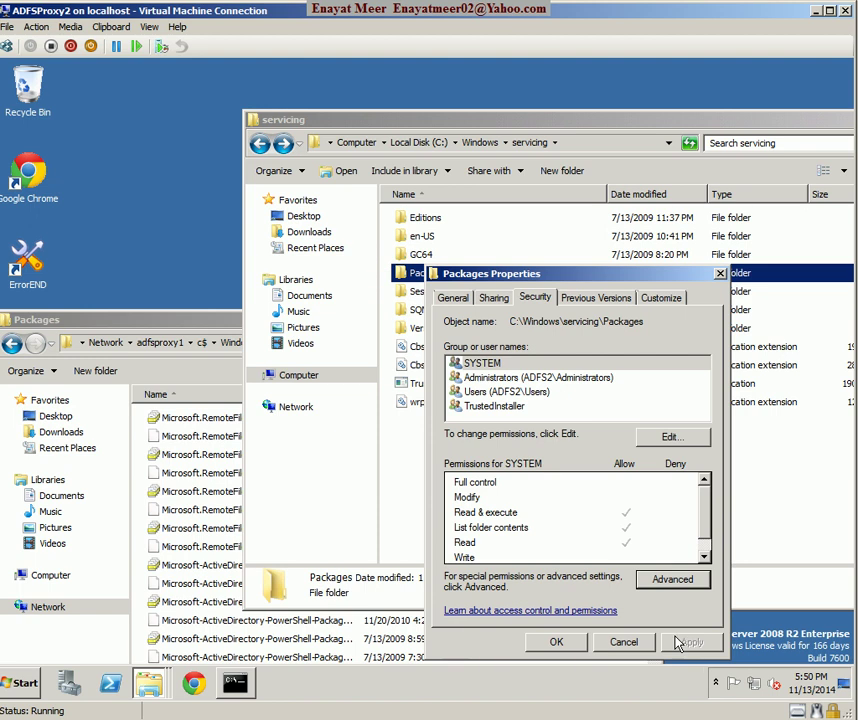
pyautogui.click(557, 642)
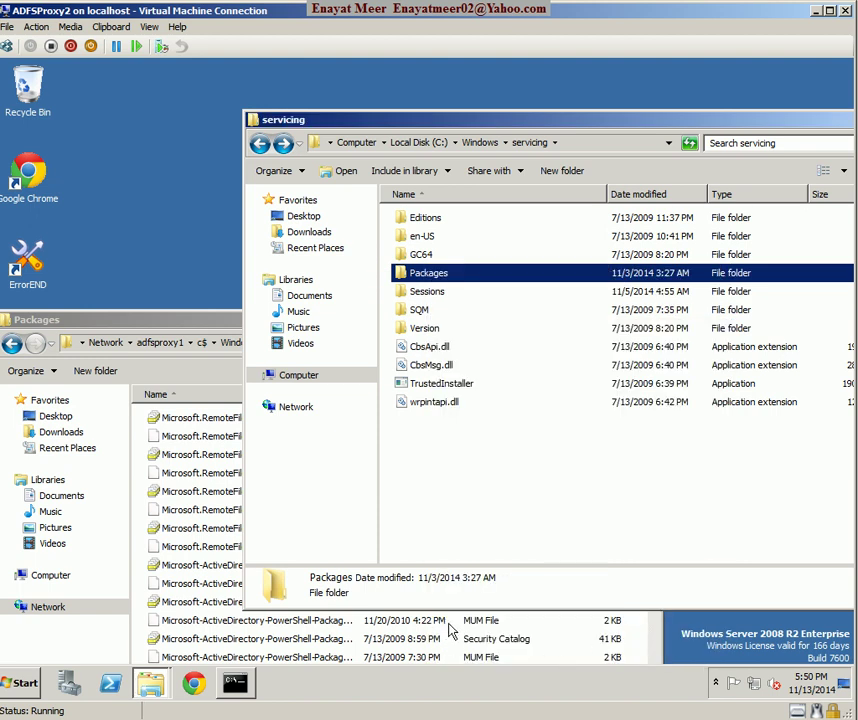
pyautogui.click(18, 686)
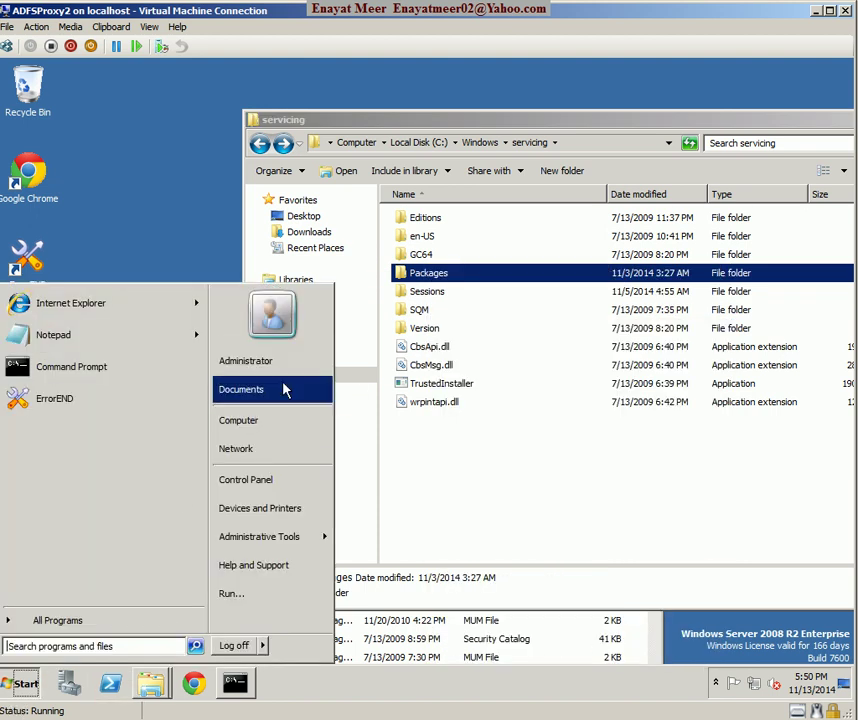
pyautogui.click(540, 470)
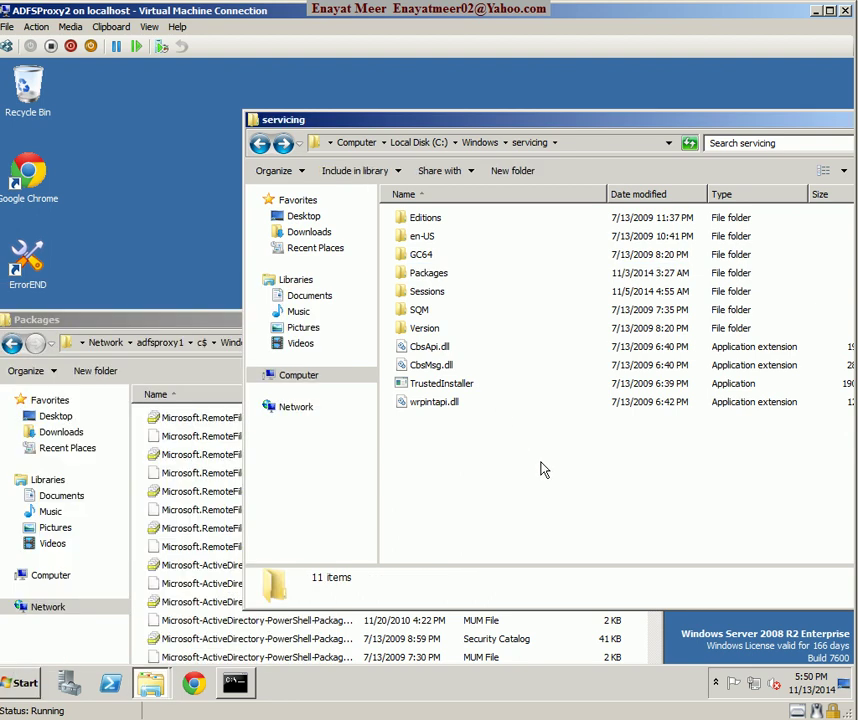
# Step: Check the current owner of C:\Windows\servicing\Packages in its advanced security settings and close the properties without changes
pyautogui.rightClick(435, 276)
pyautogui.click(480, 488)
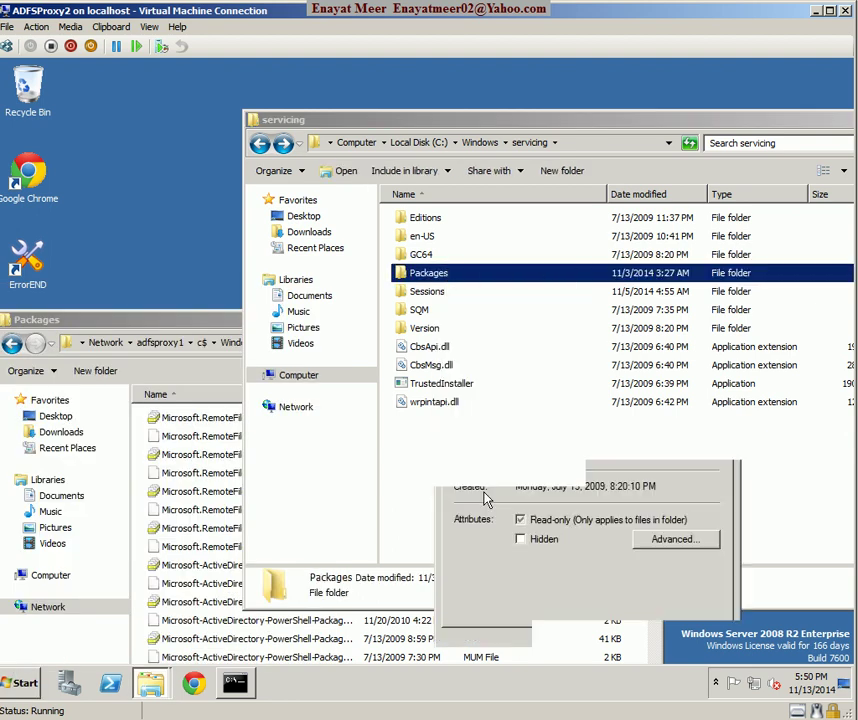
pyautogui.click(540, 299)
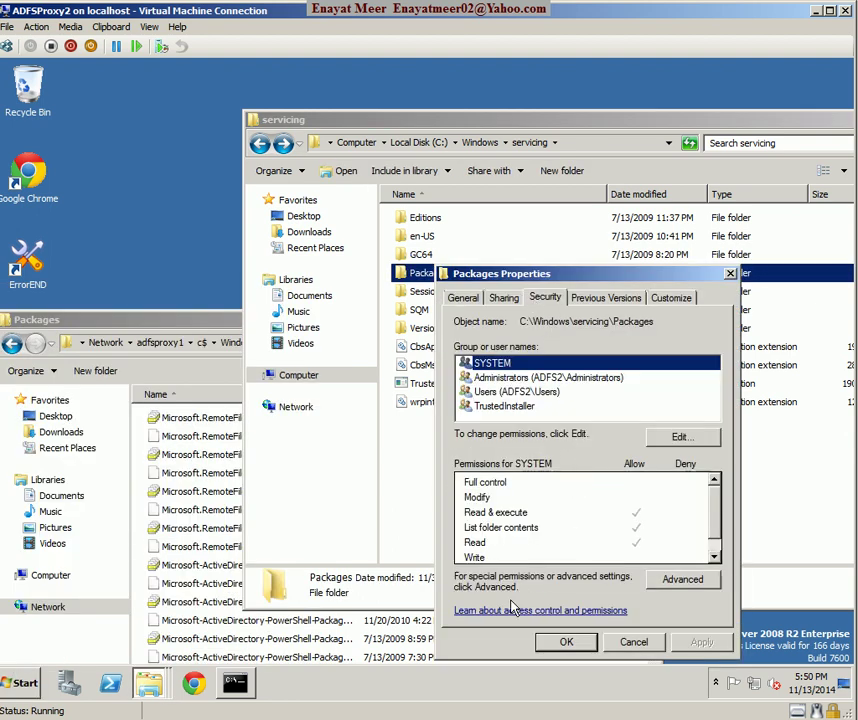
pyautogui.click(668, 582)
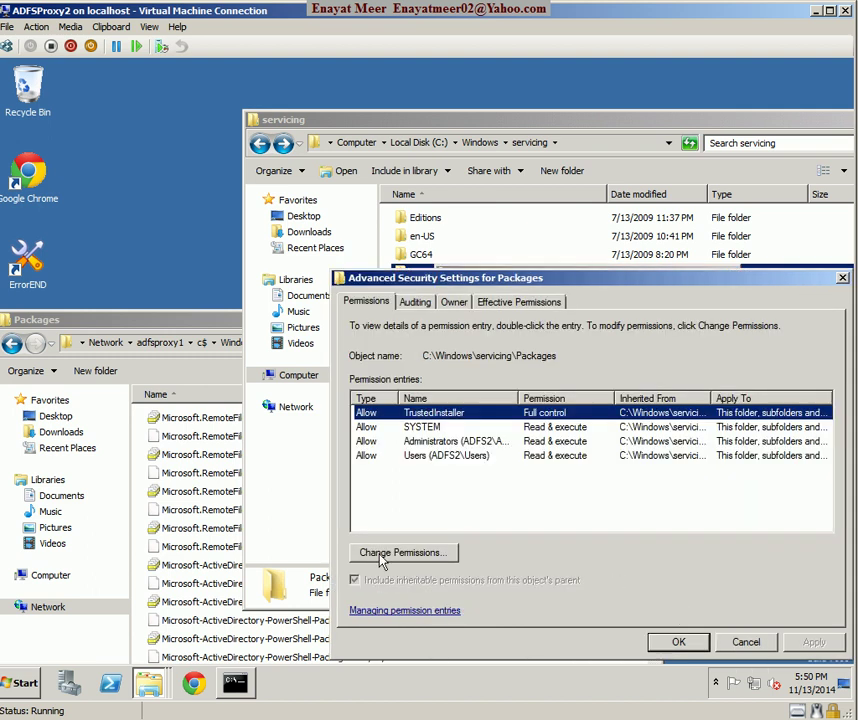
pyautogui.click(454, 301)
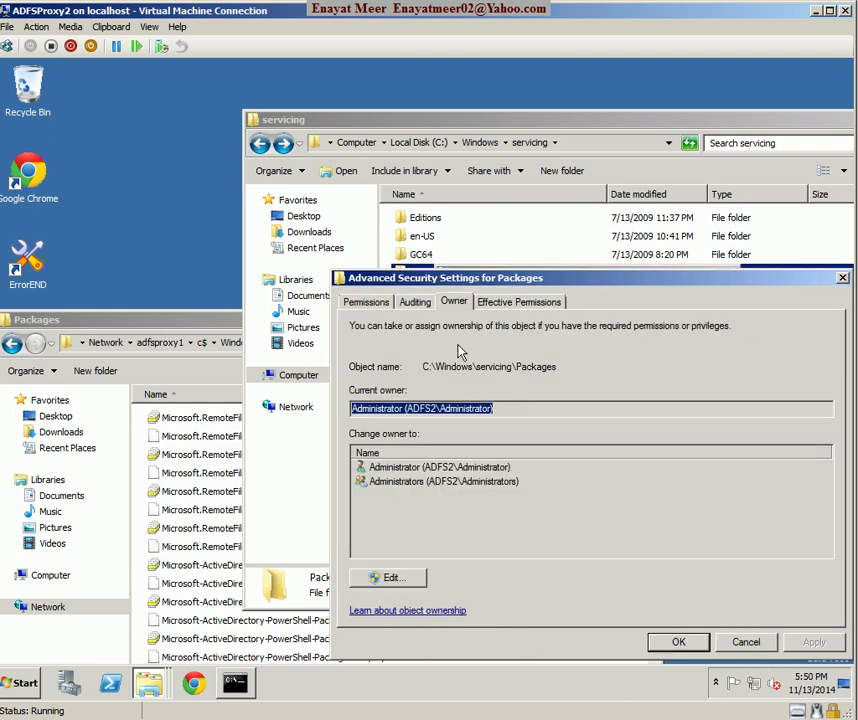
pyautogui.click(497, 410)
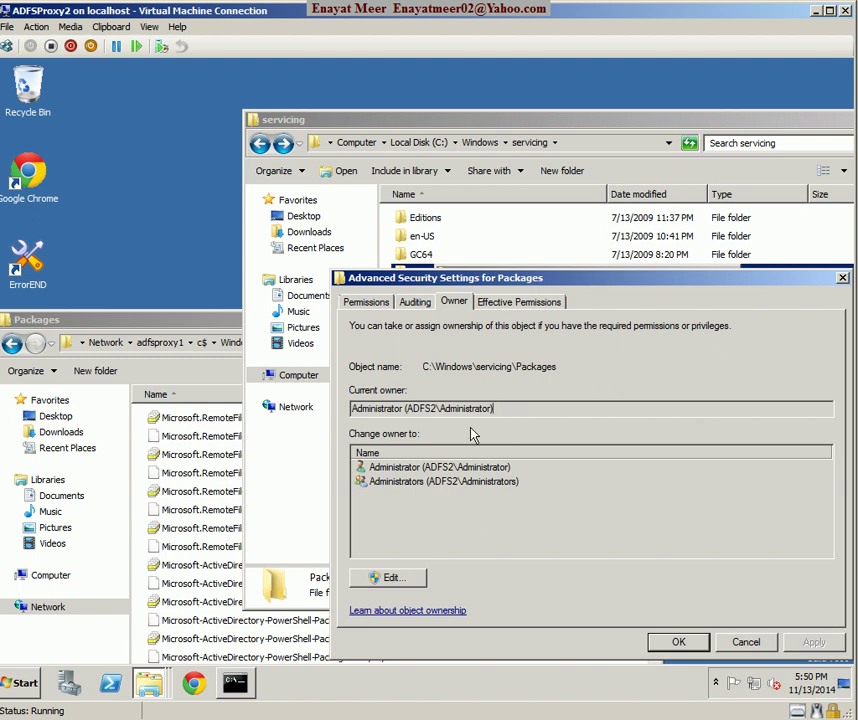
pyautogui.click(750, 645)
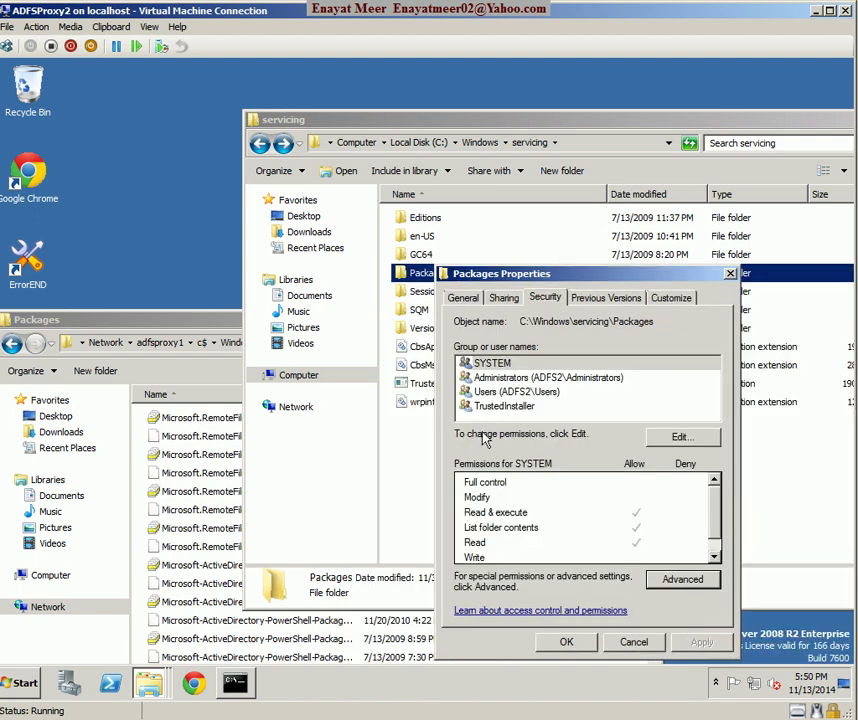
pyautogui.click(618, 640)
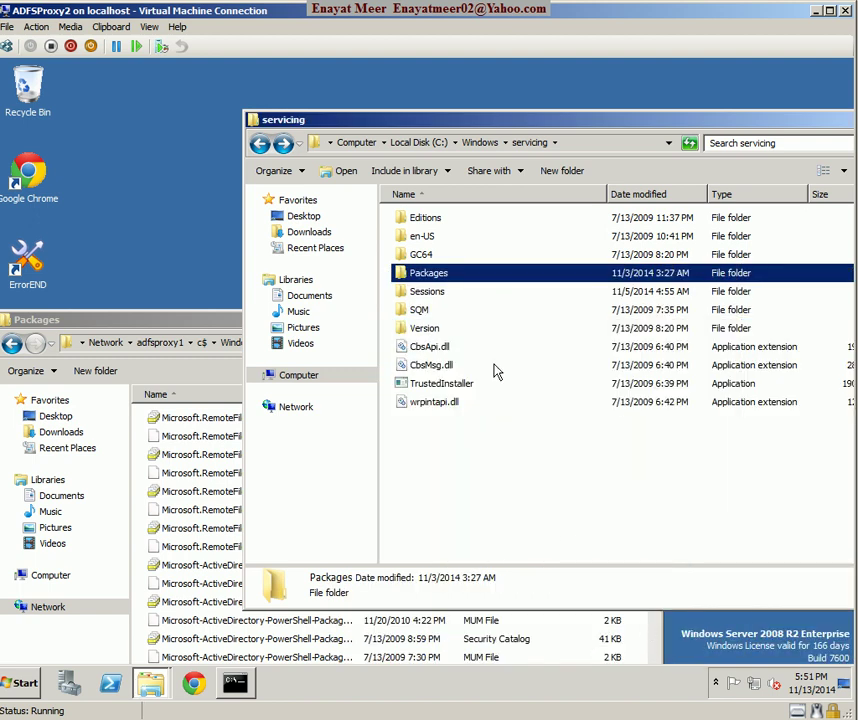
# Step: Select all files in adfsproxy1's Packages folder and try to paste them into the local C:\Windows\servicing\Packages folder
pyautogui.doubleClick(450, 285)
pyautogui.click(187, 456)
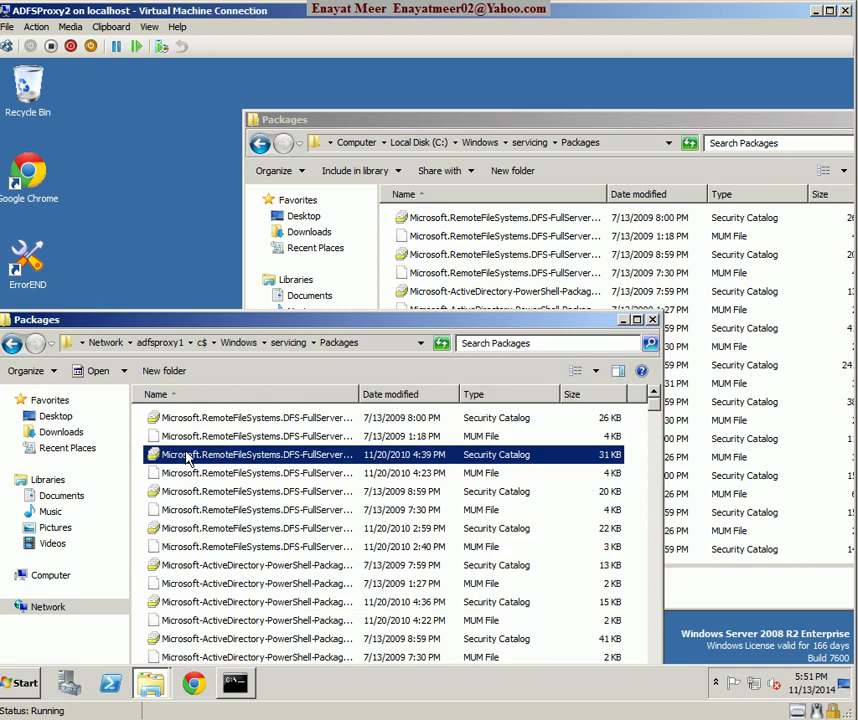
pyautogui.hotkey('ctrl', 'a')
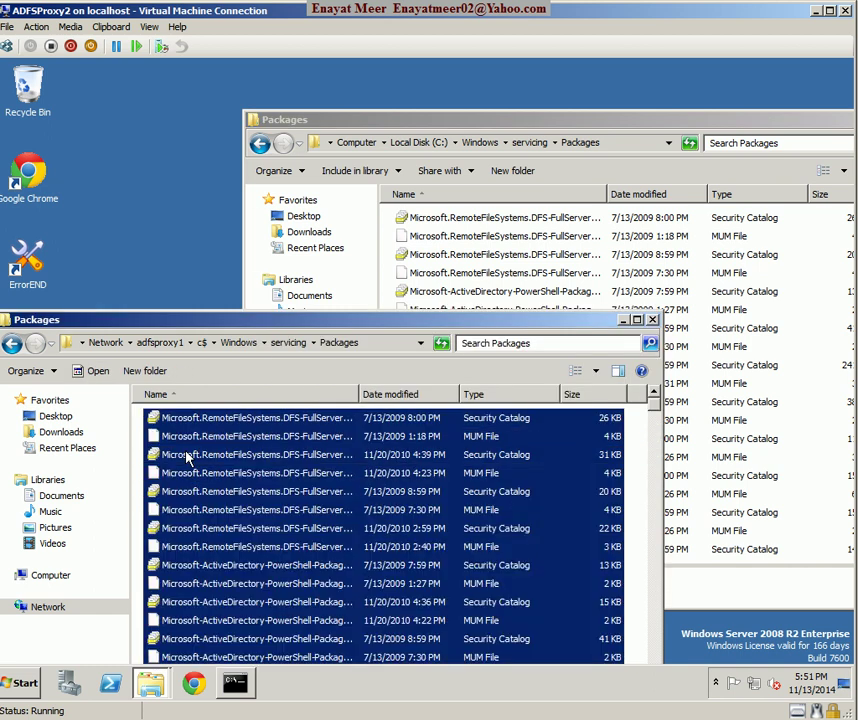
pyautogui.click(259, 144)
pyautogui.rightClick(430, 274)
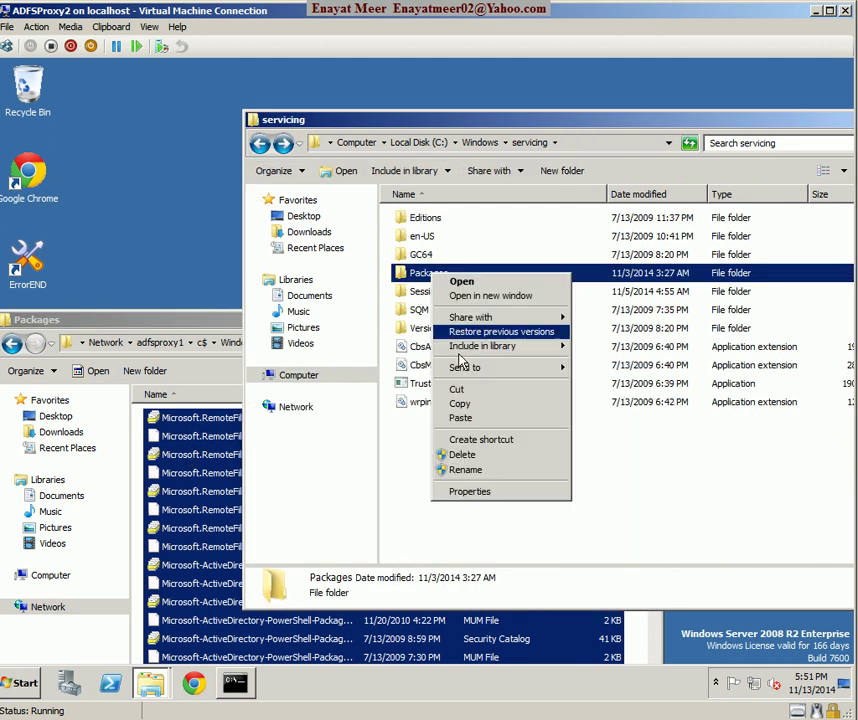
pyautogui.click(461, 419)
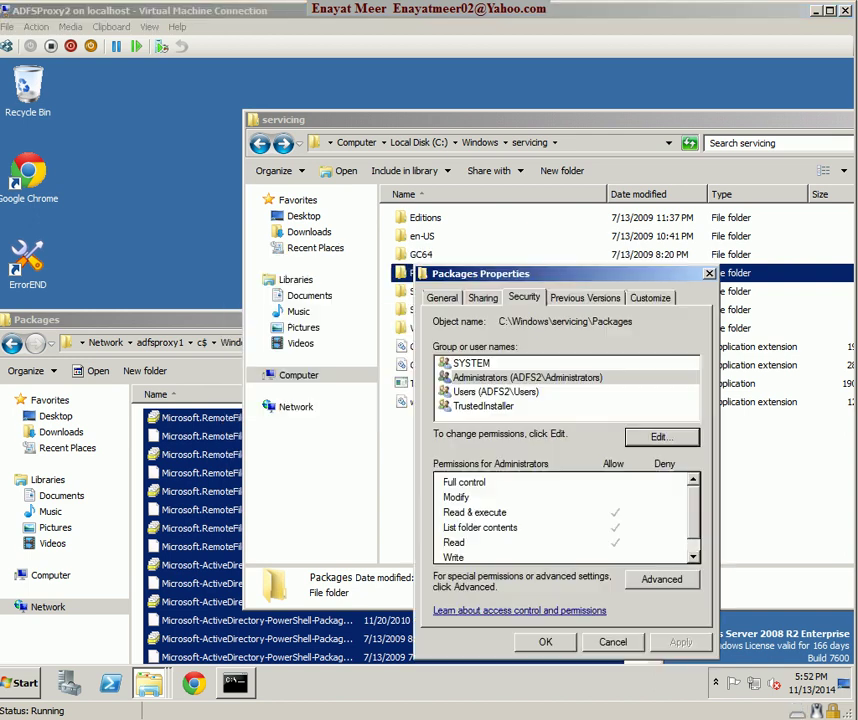
pyautogui.click(610, 641)
# Step: Add the local Administrator account to the permission list of the C:\Windows\servicing\Packages folder
pyautogui.rightClick(447, 276)
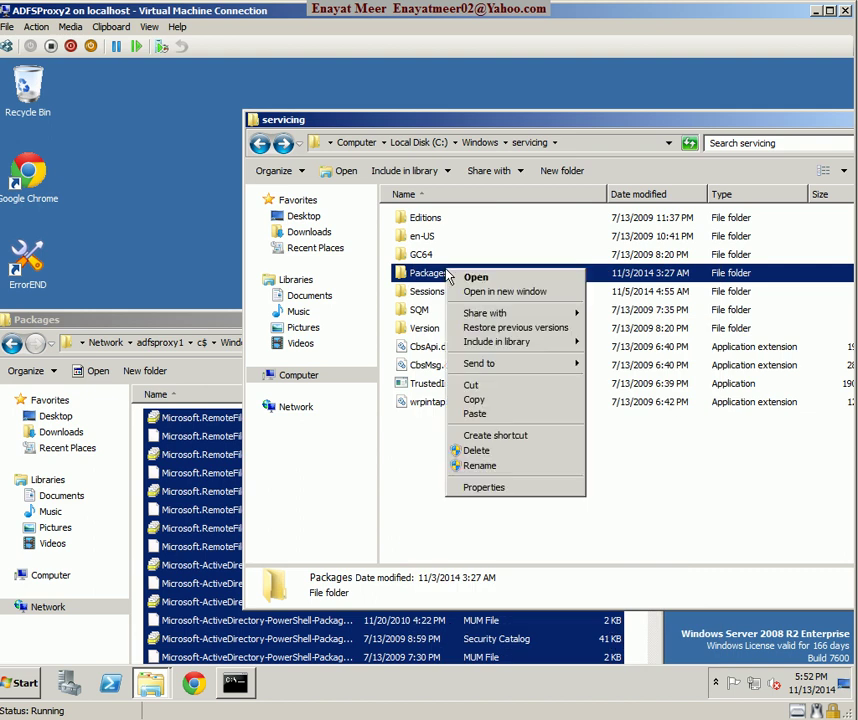
pyautogui.click(490, 487)
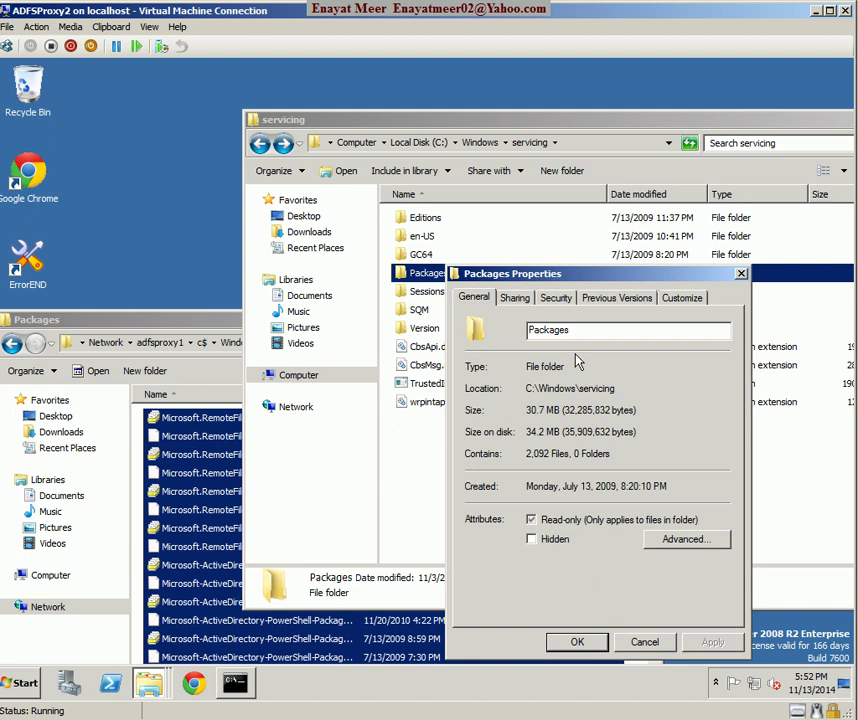
pyautogui.click(549, 301)
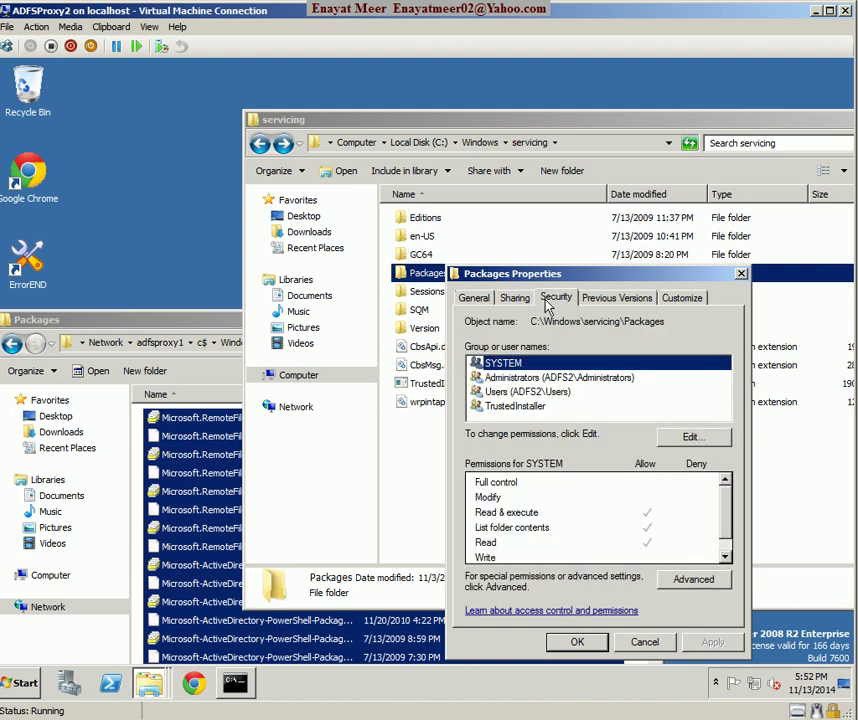
pyautogui.click(693, 437)
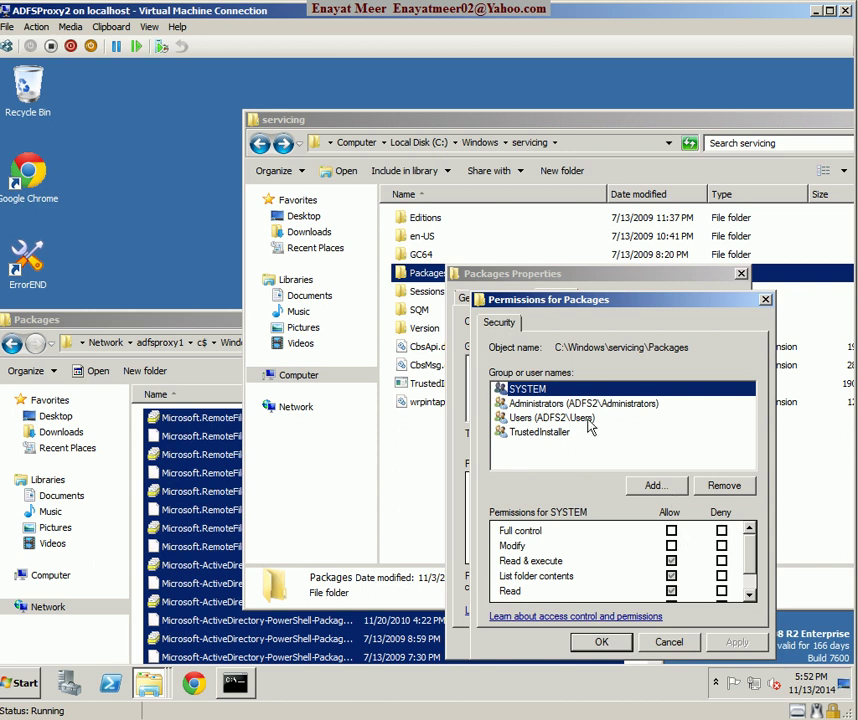
pyautogui.click(640, 486)
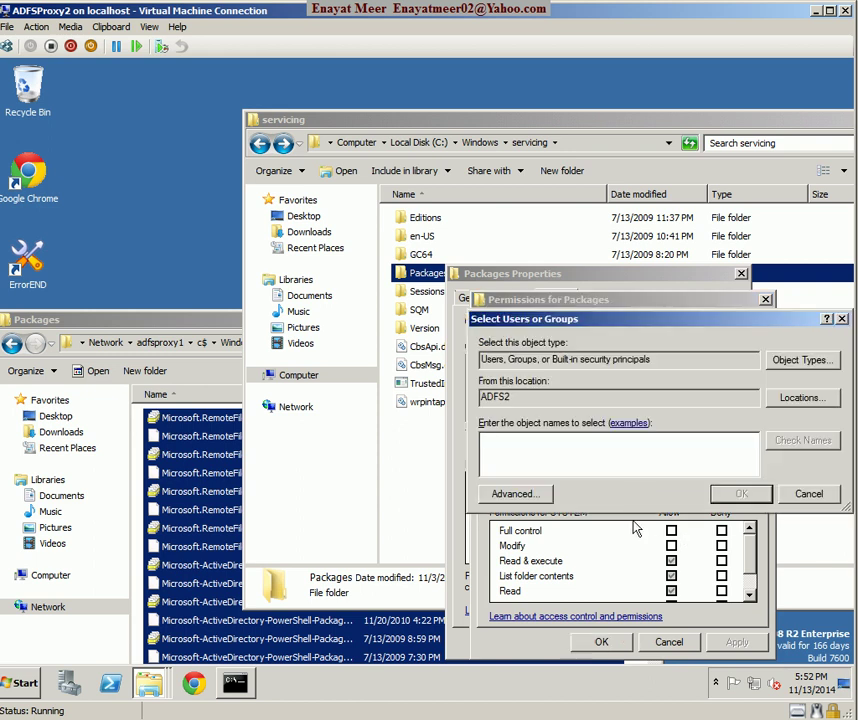
pyautogui.write('administrato')
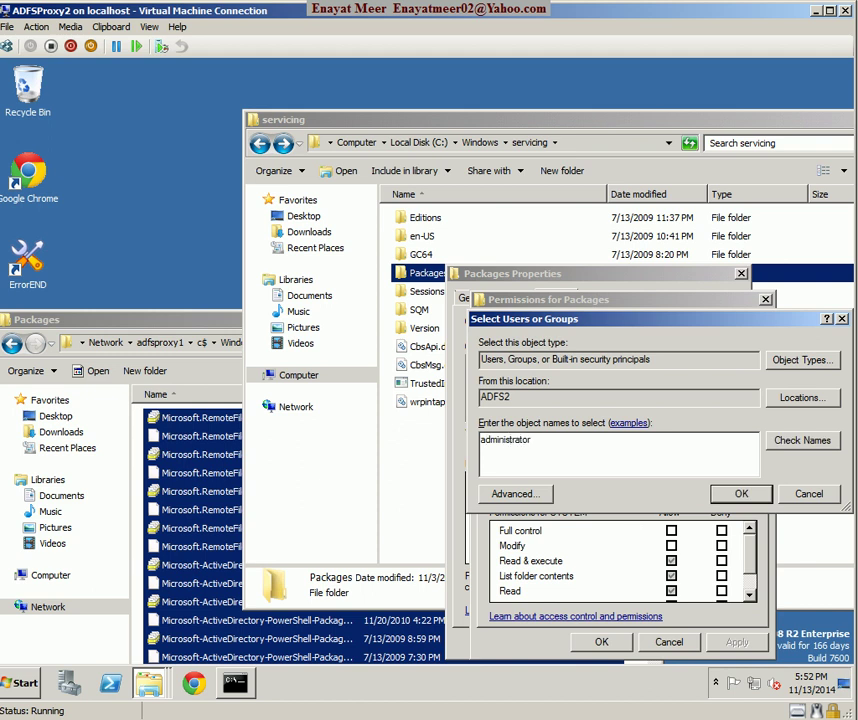
pyautogui.write('r')
pyautogui.click(820, 441)
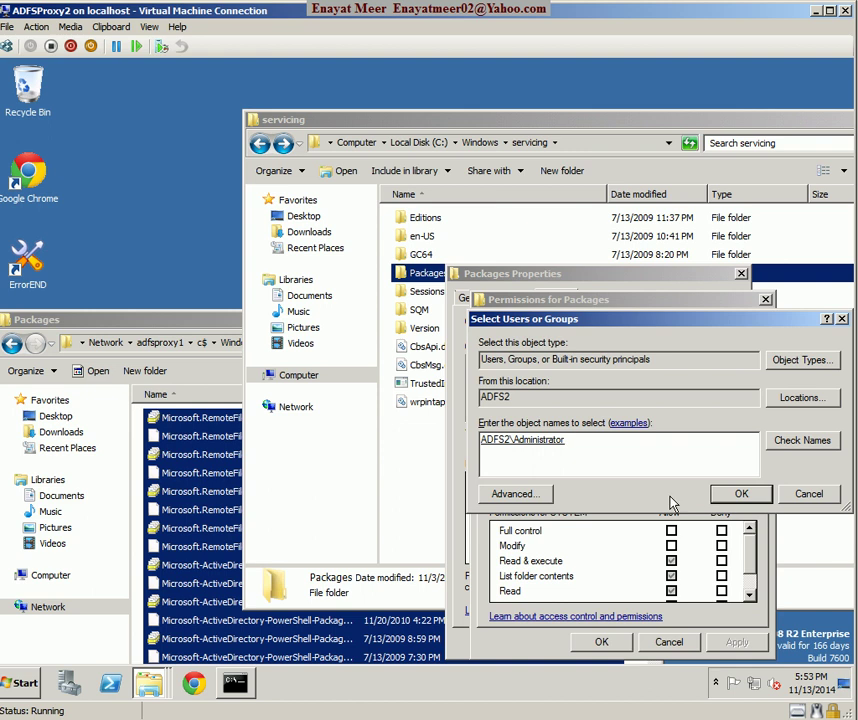
pyautogui.click(743, 494)
# Step: Allow Administrator Full control of the Packages folder, accept the system folder permission change and close the properties
pyautogui.click(671, 532)
pyautogui.click(736, 641)
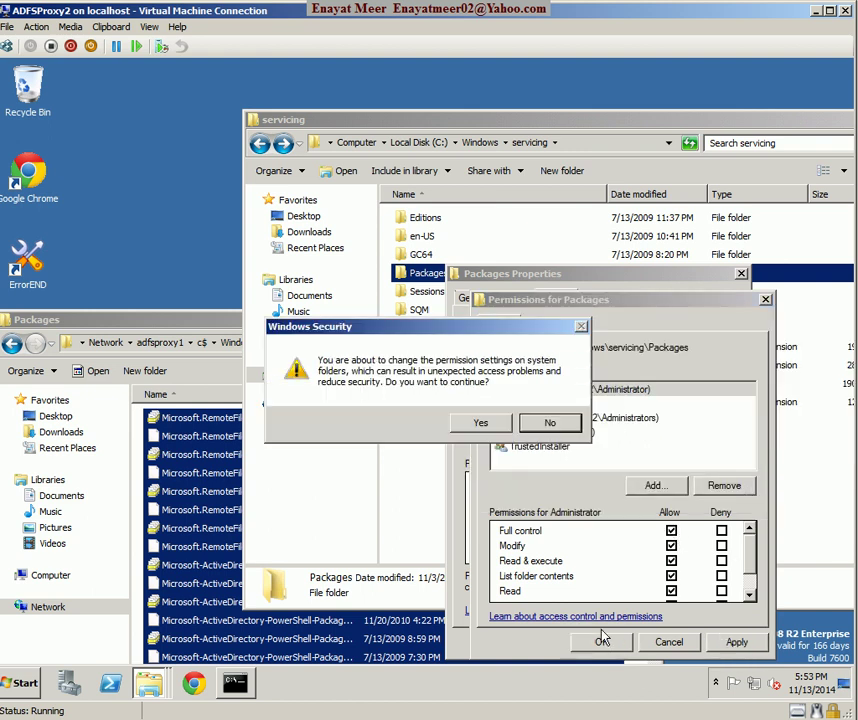
pyautogui.click(480, 423)
pyautogui.click(602, 641)
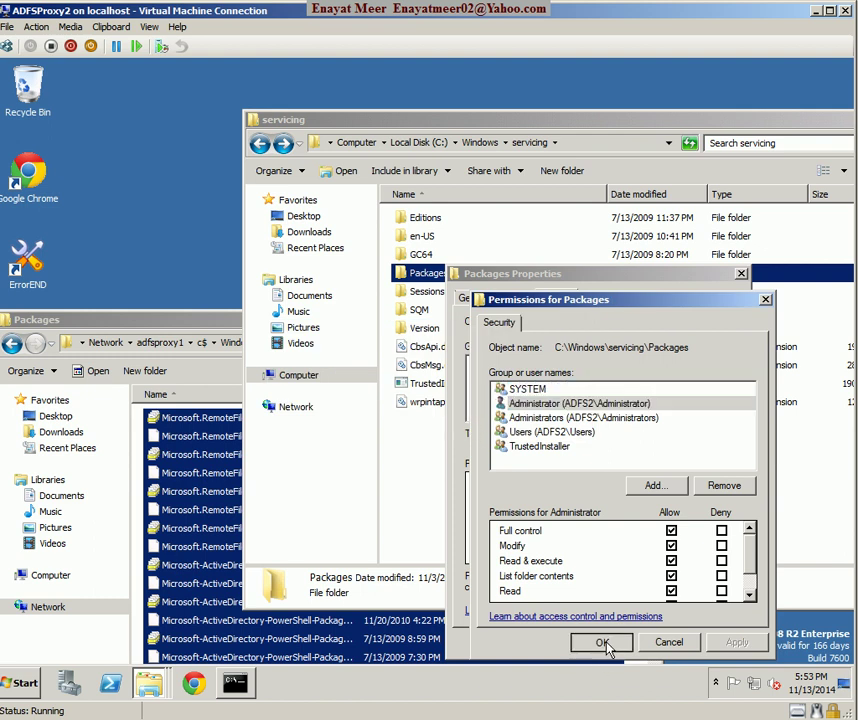
pyautogui.click(573, 641)
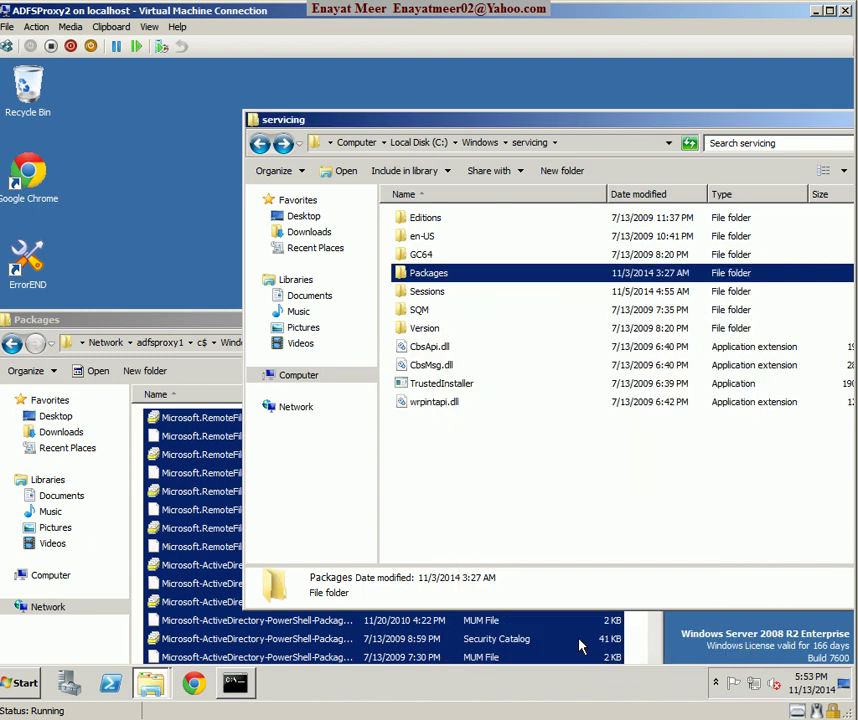
pyautogui.rightClick(177, 486)
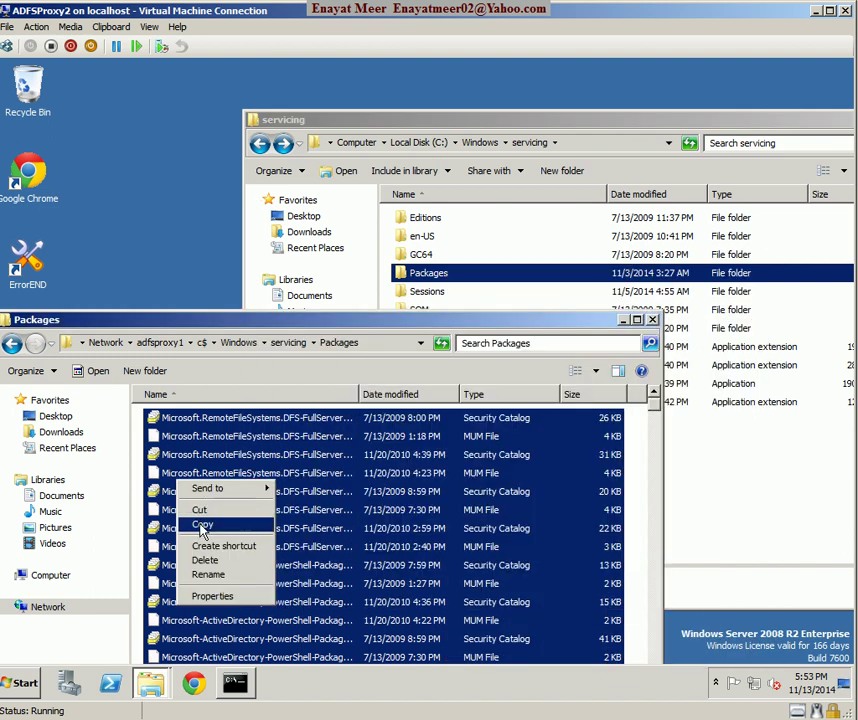
pyautogui.click(201, 523)
pyautogui.rightClick(447, 279)
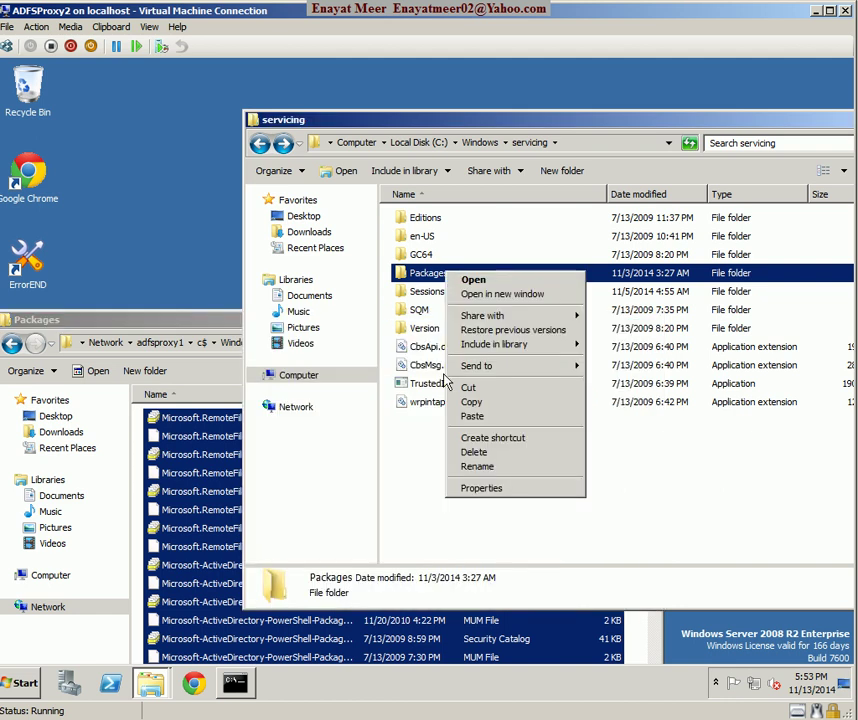
pyautogui.click(530, 511)
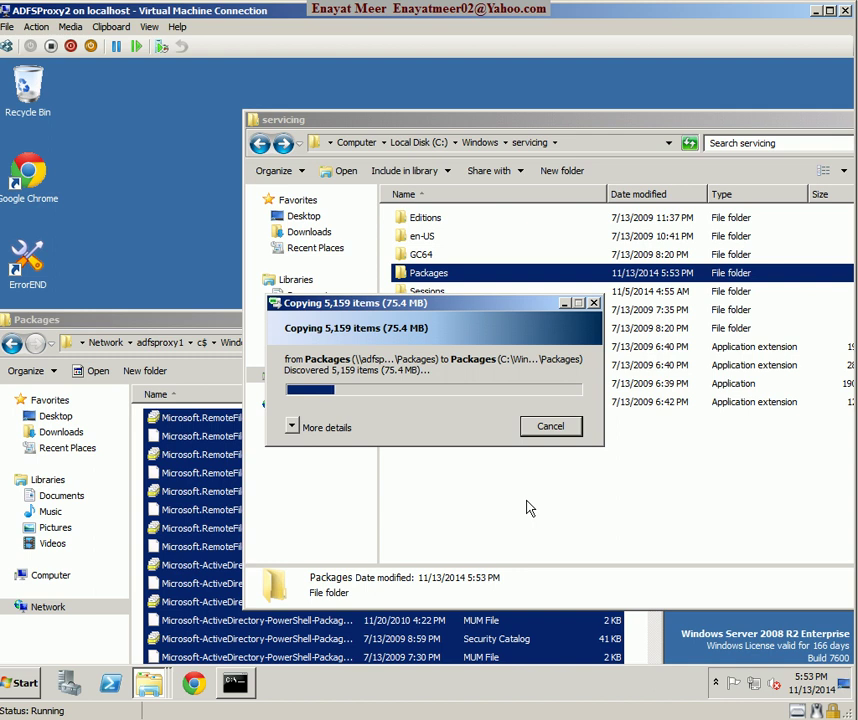
pyautogui.click(201, 321)
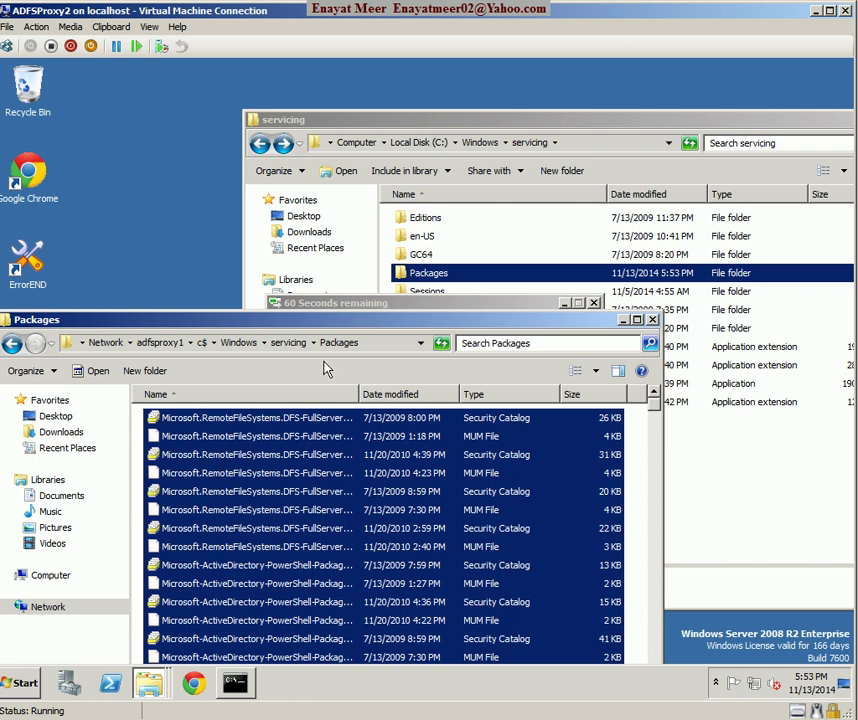
pyautogui.click(705, 485)
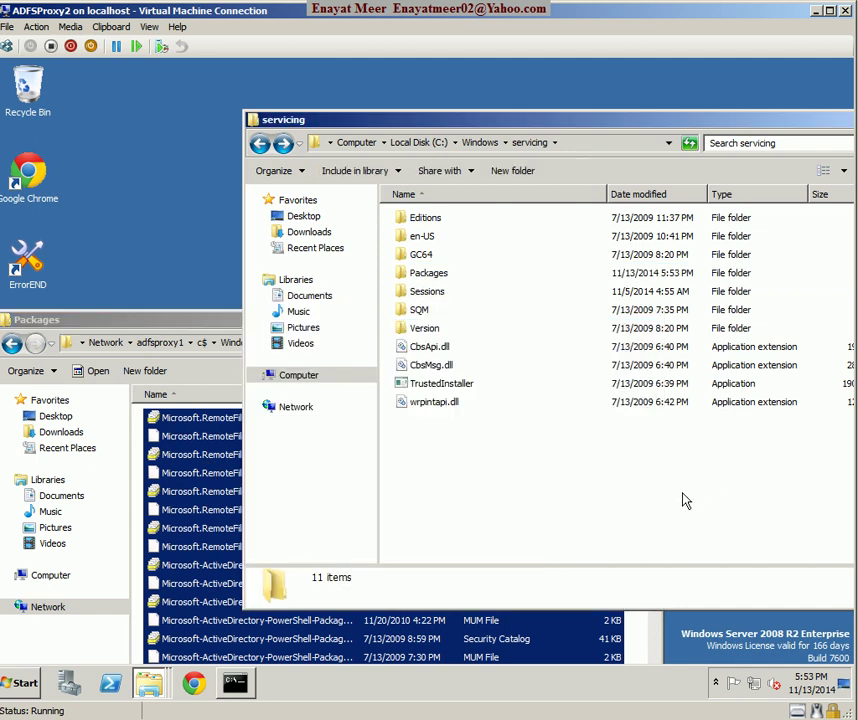
pyautogui.moveTo(146, 682)
pyautogui.click(155, 647)
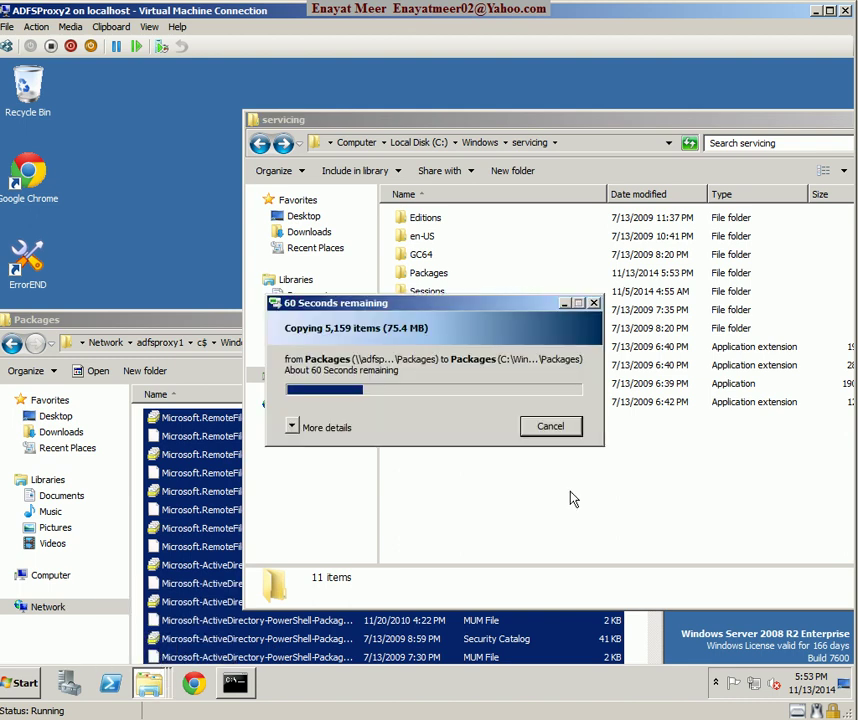
pyautogui.click(560, 427)
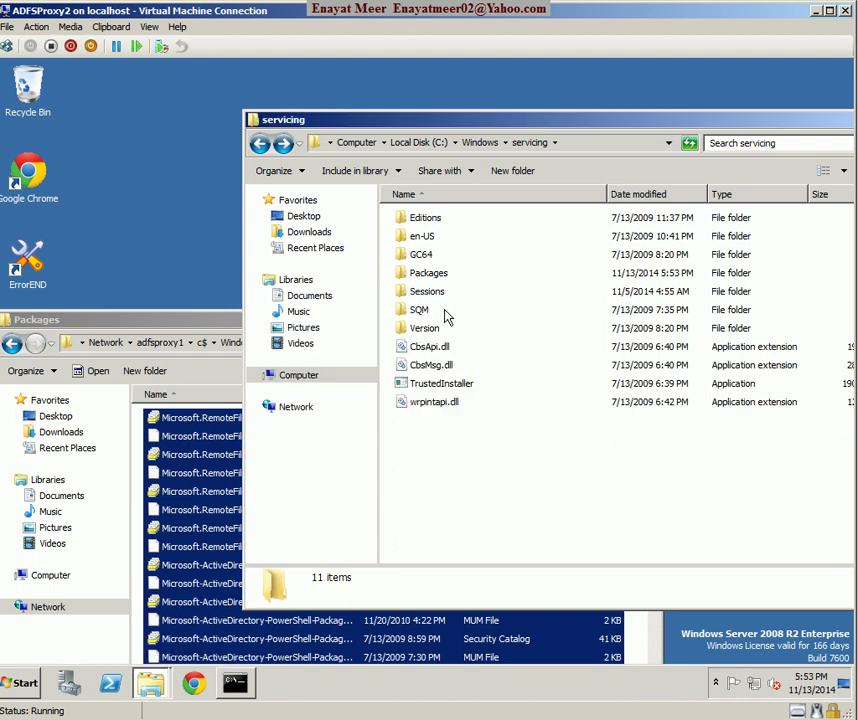
# Step: Open the local Packages folder and copy all selected files from adfsproxy1's Packages folder into it
pyautogui.click(434, 279)
pyautogui.doubleClick(430, 273)
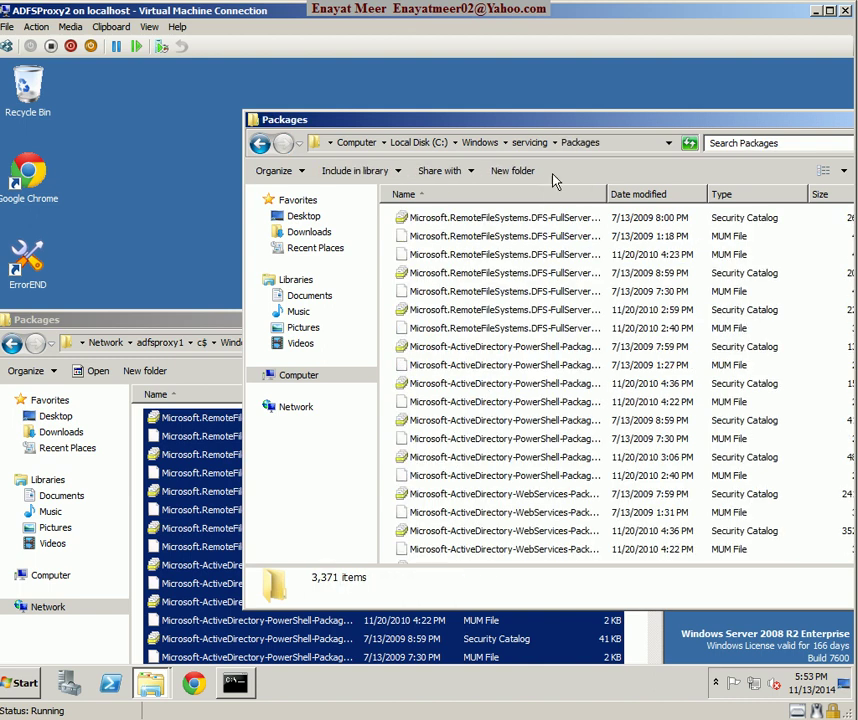
pyautogui.click(200, 322)
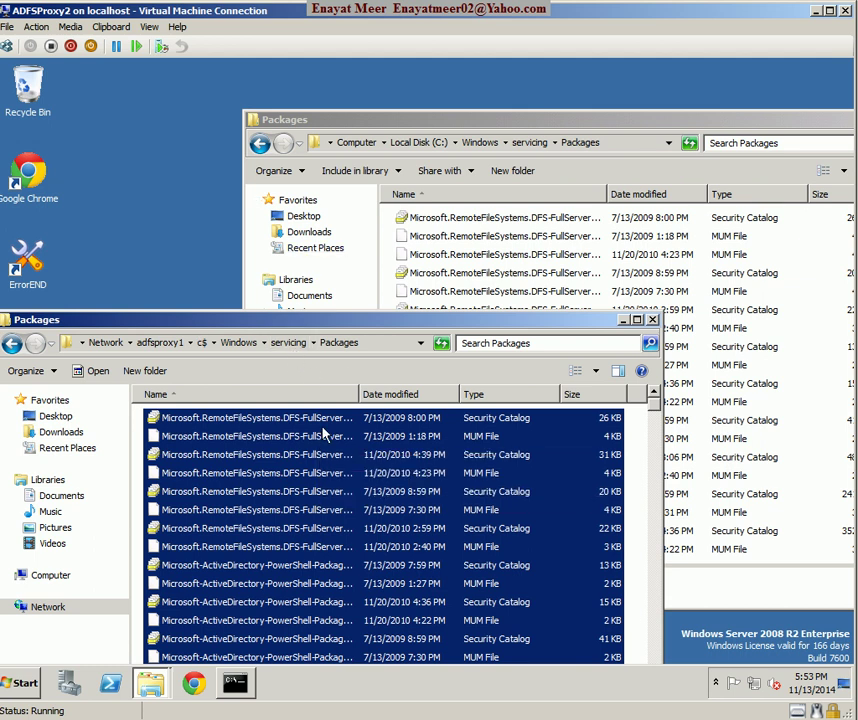
pyautogui.rightClick(324, 429)
pyautogui.click(348, 471)
pyautogui.rightClick(836, 345)
pyautogui.click(746, 434)
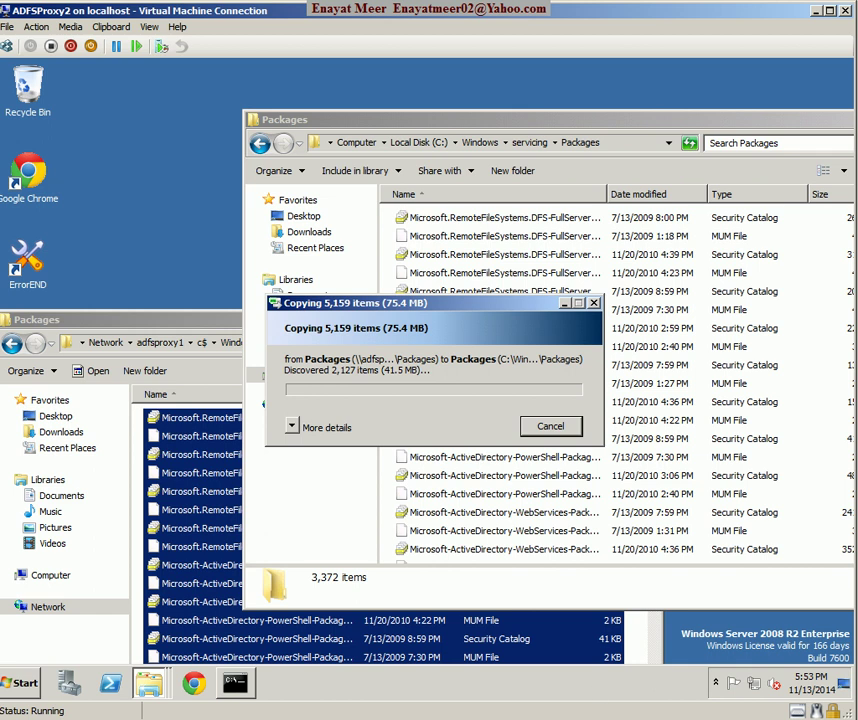
# Step: Bring the running copy forward and resolve all file name conflicts with Copy and Replace
pyautogui.click(157, 321)
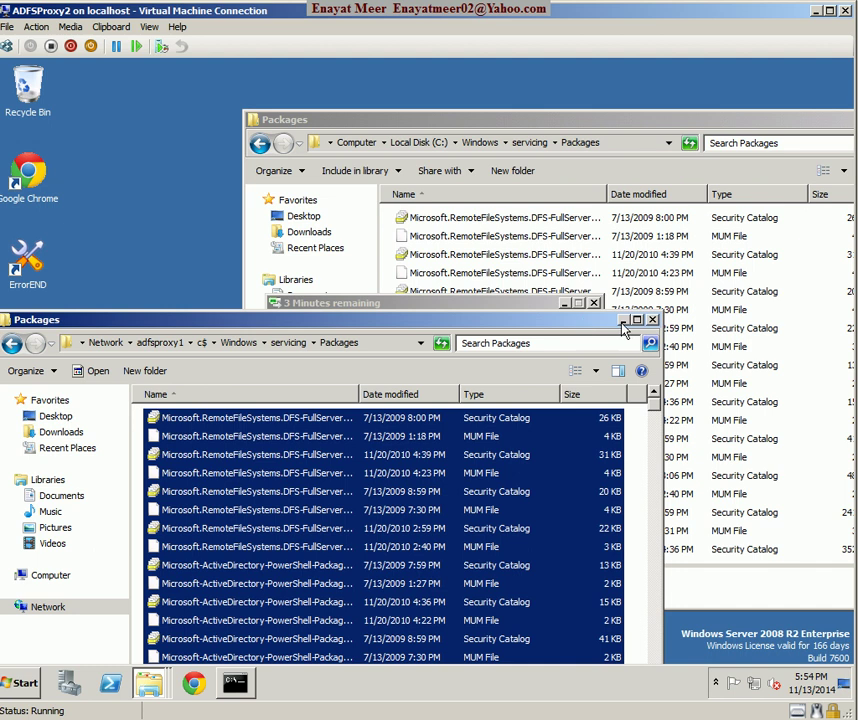
pyautogui.click(529, 305)
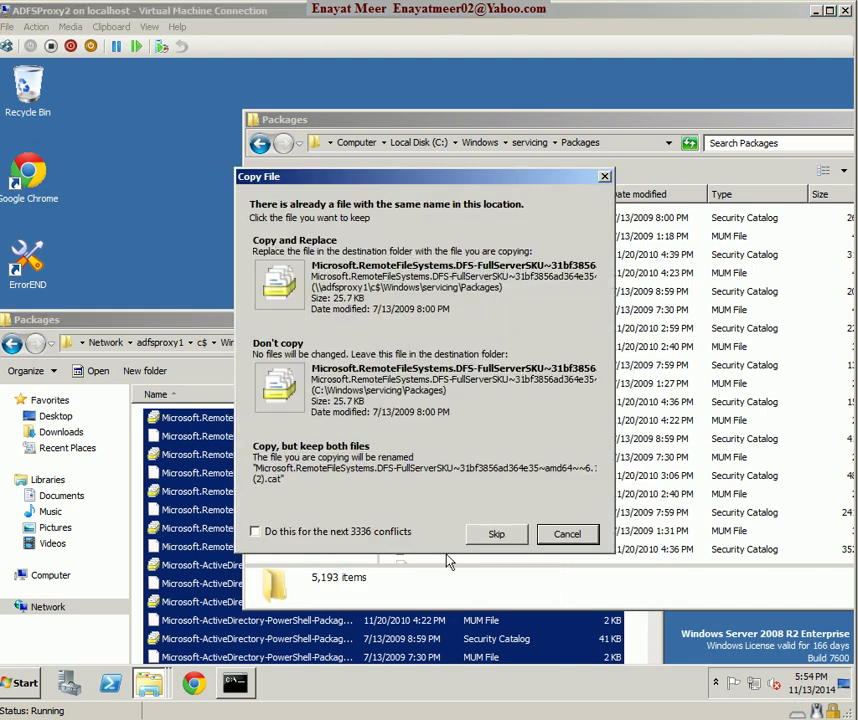
pyautogui.click(266, 535)
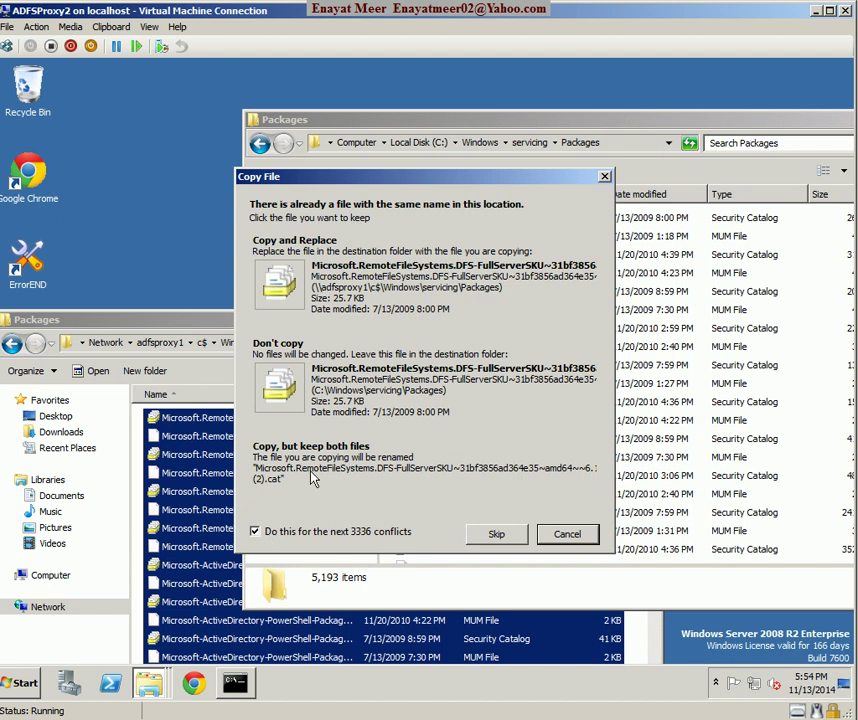
pyautogui.click(330, 297)
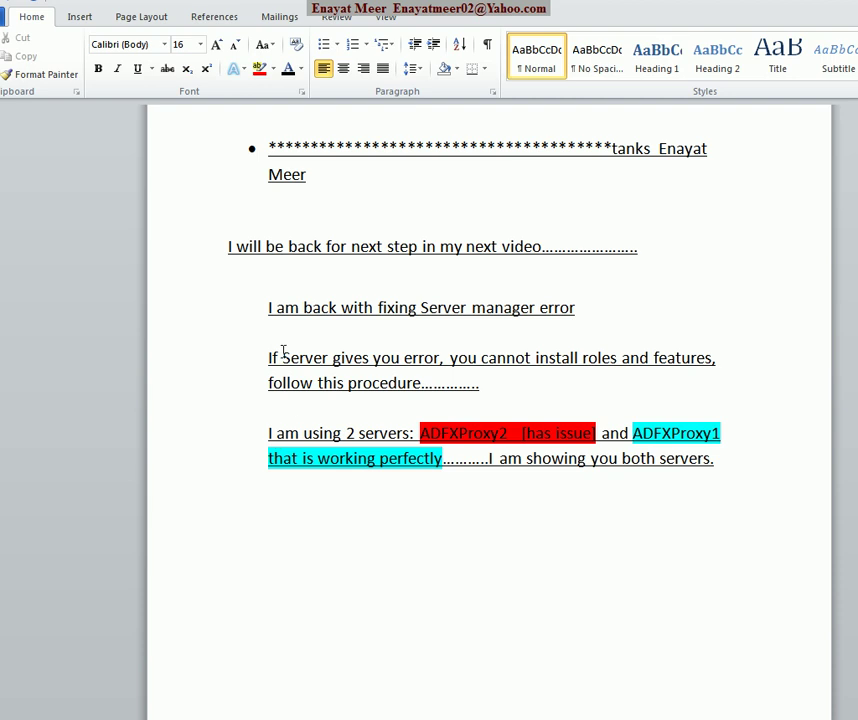
# Step: Review the document's notes on the Server Manager error, the procedure and the two servers ADFXProxy2 and ADFXProxy1
pyautogui.moveTo(268, 307); pyautogui.dragTo(540, 320)
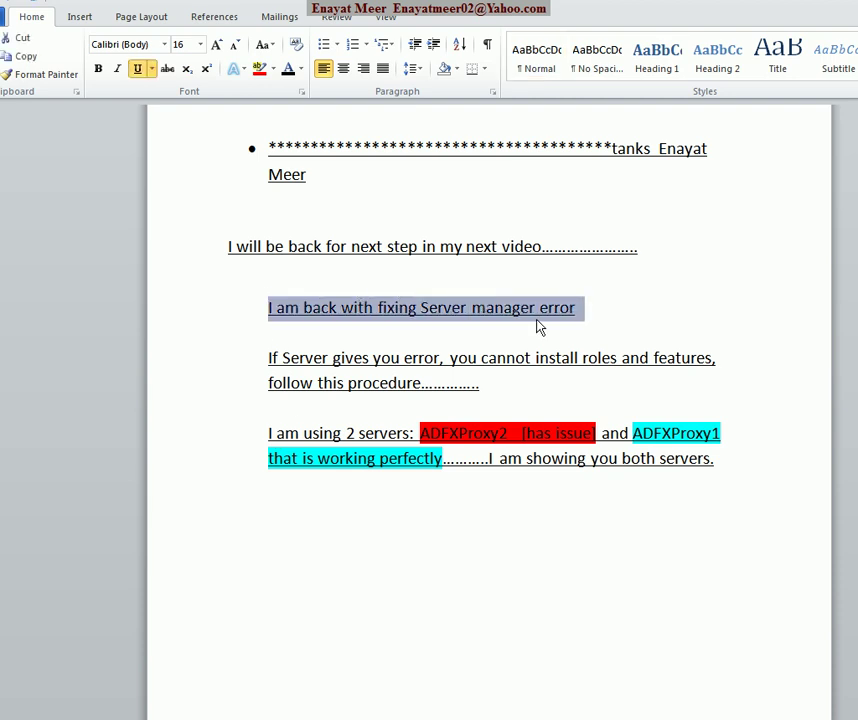
pyautogui.moveTo(269, 357); pyautogui.dragTo(716, 362)
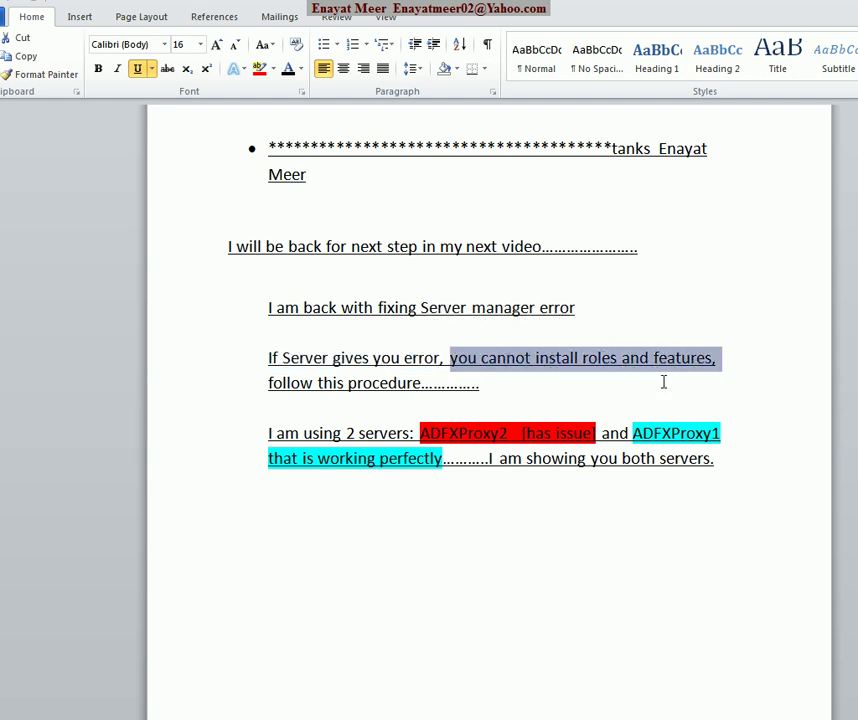
pyautogui.moveTo(270, 385); pyautogui.dragTo(490, 385)
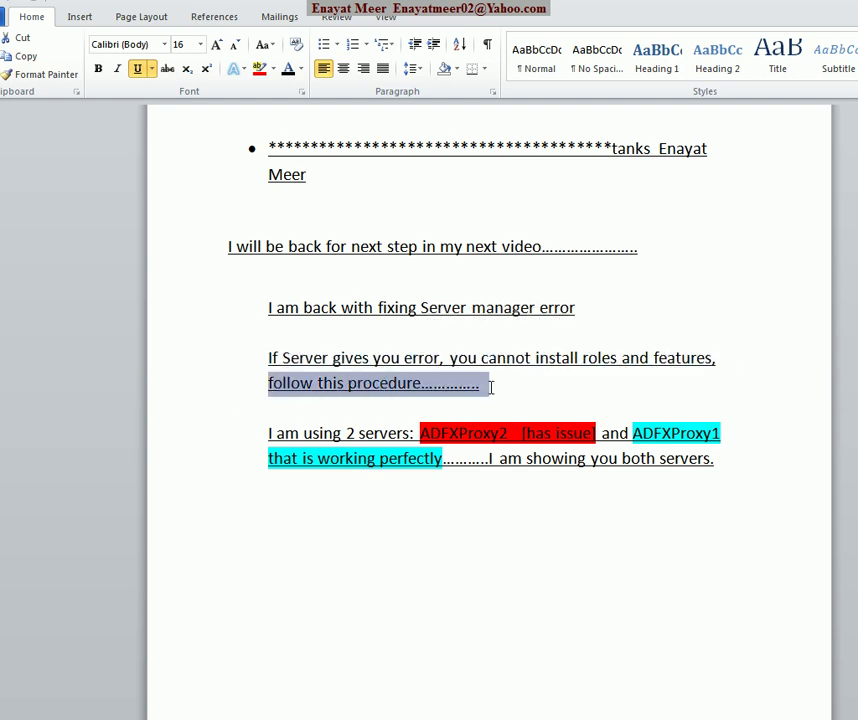
pyautogui.moveTo(268, 432); pyautogui.dragTo(455, 458)
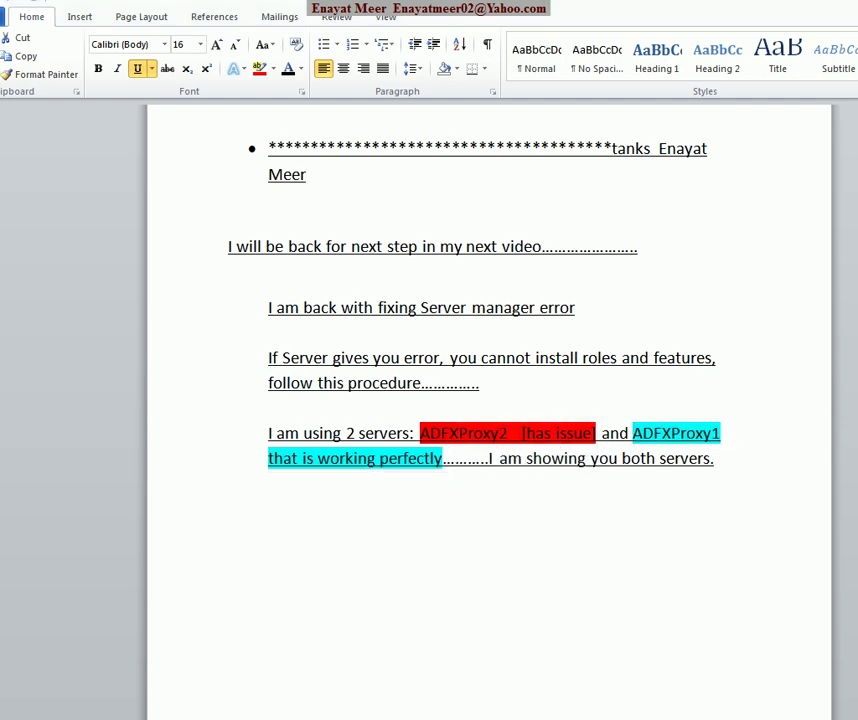
# Step: Switch to the ADFSProxy1 virtual machine and open Server Manager there
pyautogui.click(230, 717)
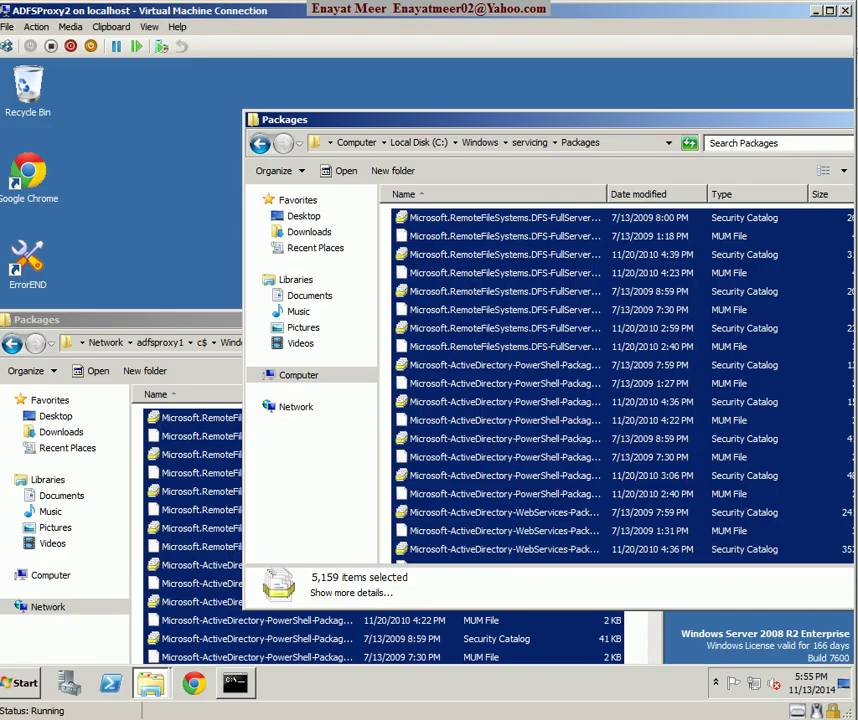
pyautogui.click(230, 717)
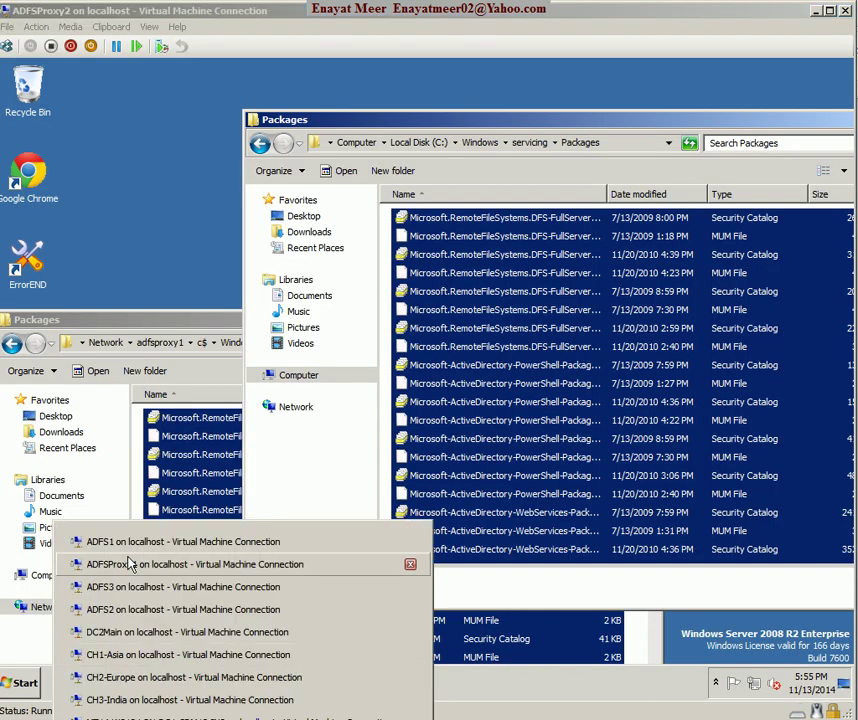
pyautogui.click(150, 716)
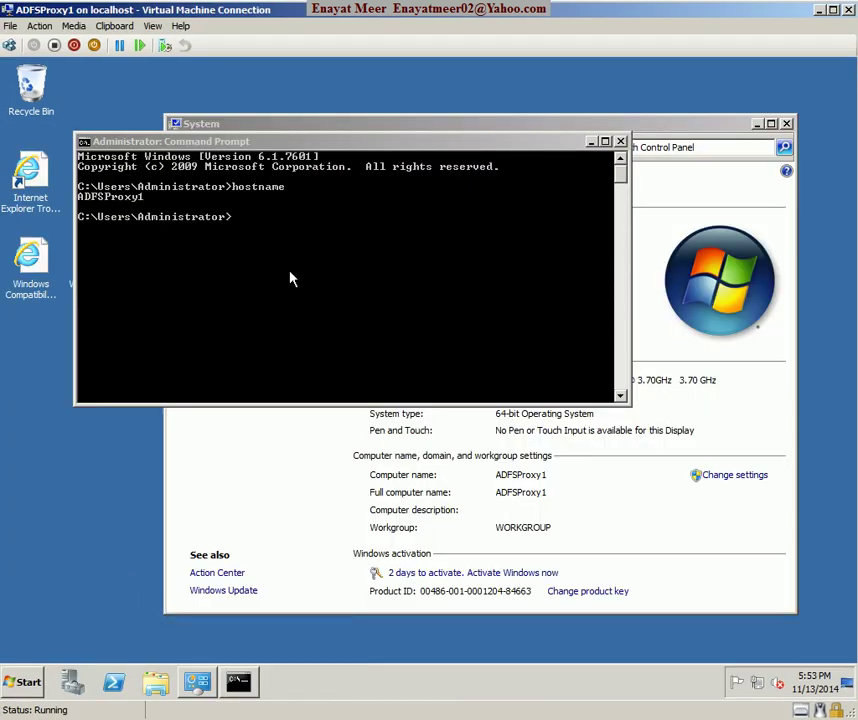
pyautogui.click(72, 682)
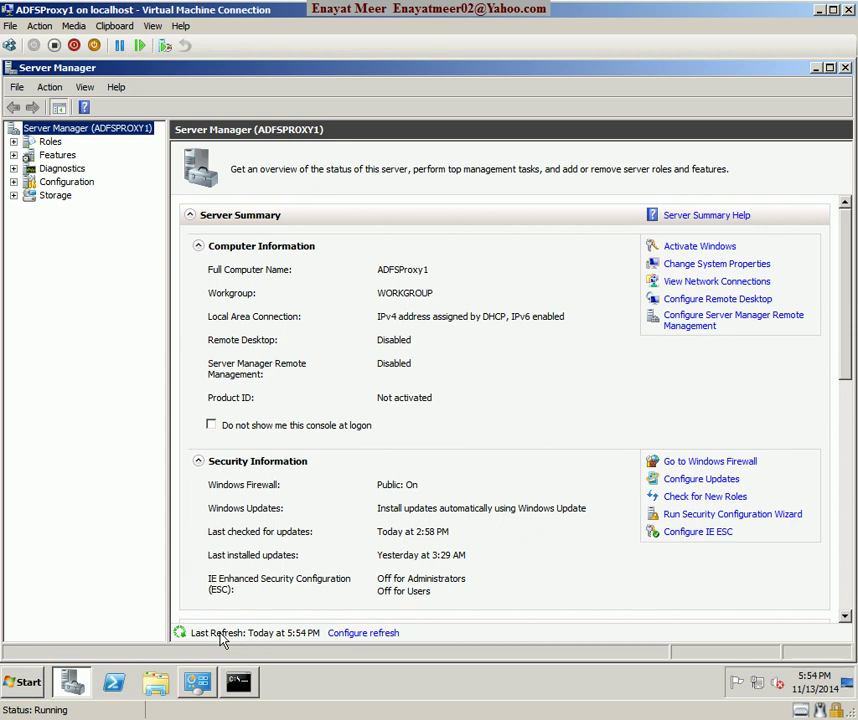
# Step: Check the roles and features on ADFSProxy1, testing the Add Features Wizard and cancelling it without installing anything
pyautogui.click(13, 141)
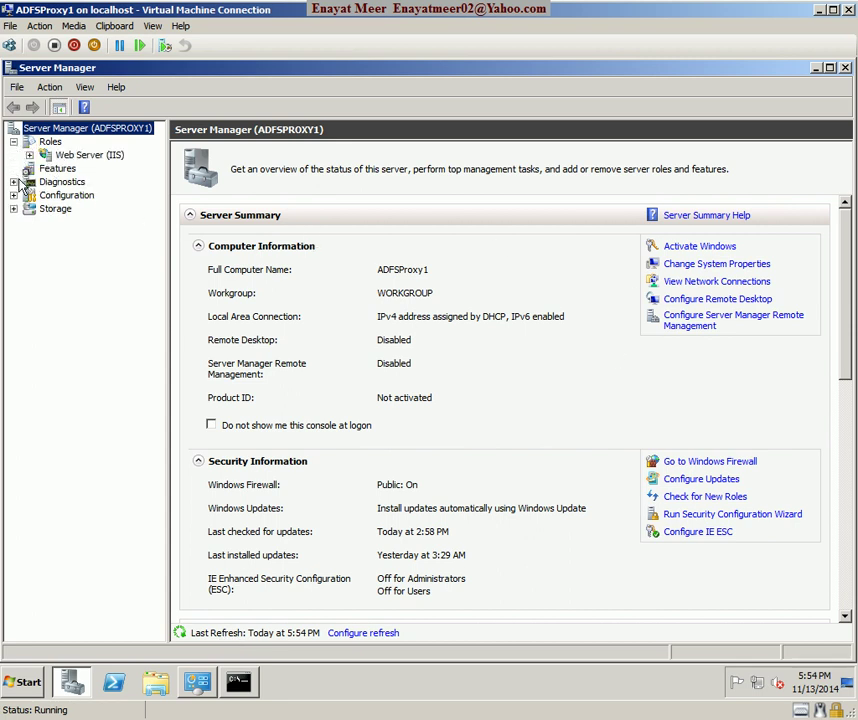
pyautogui.click(57, 168)
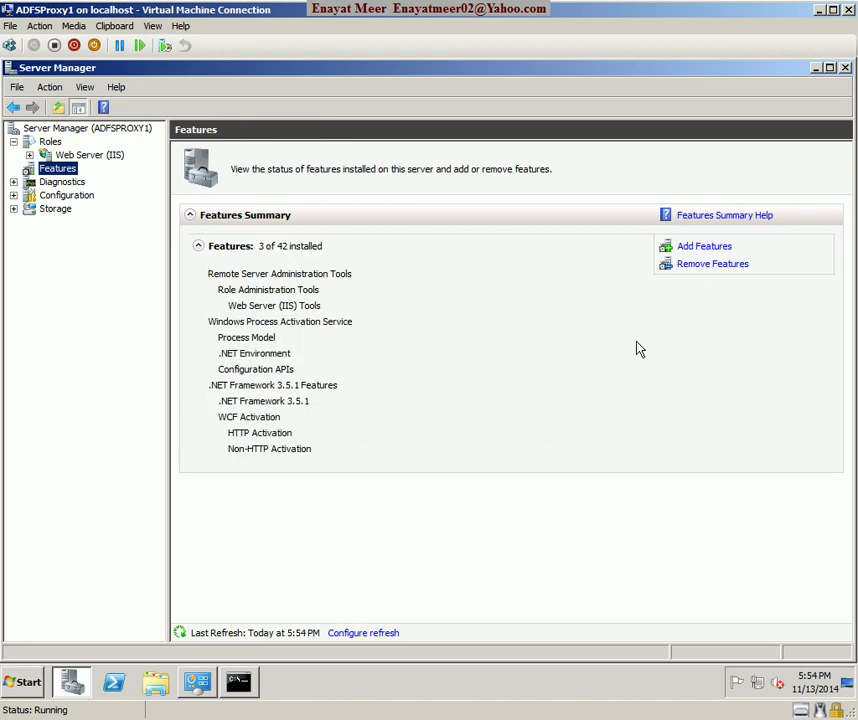
pyautogui.click(707, 247)
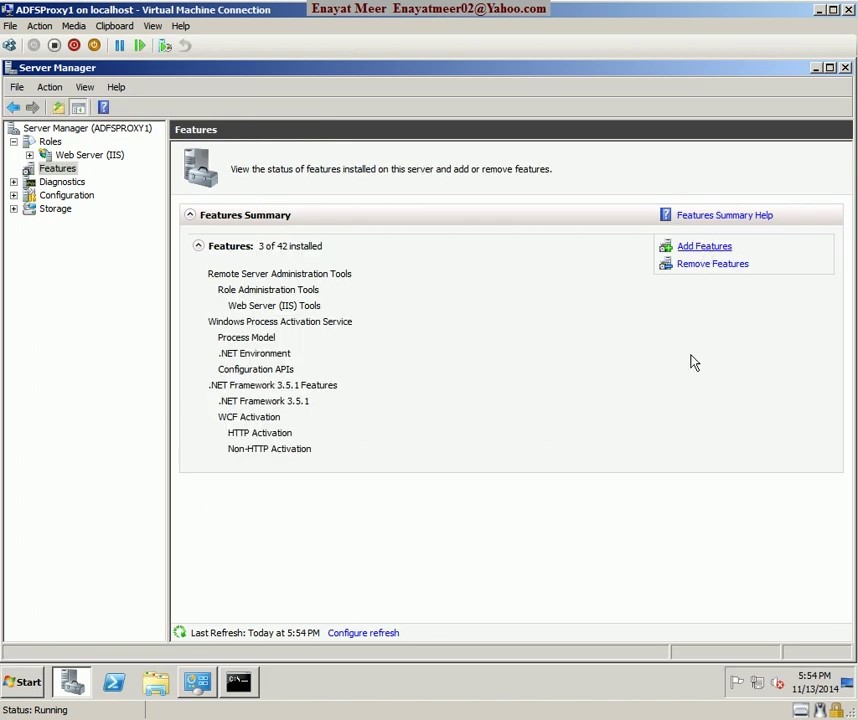
pyautogui.click(692, 575)
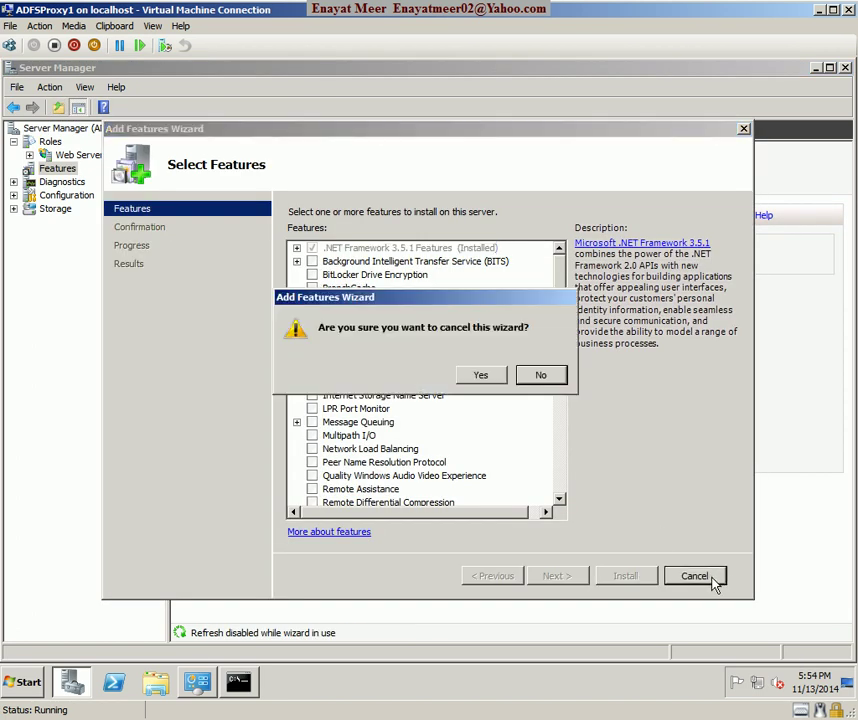
pyautogui.click(483, 376)
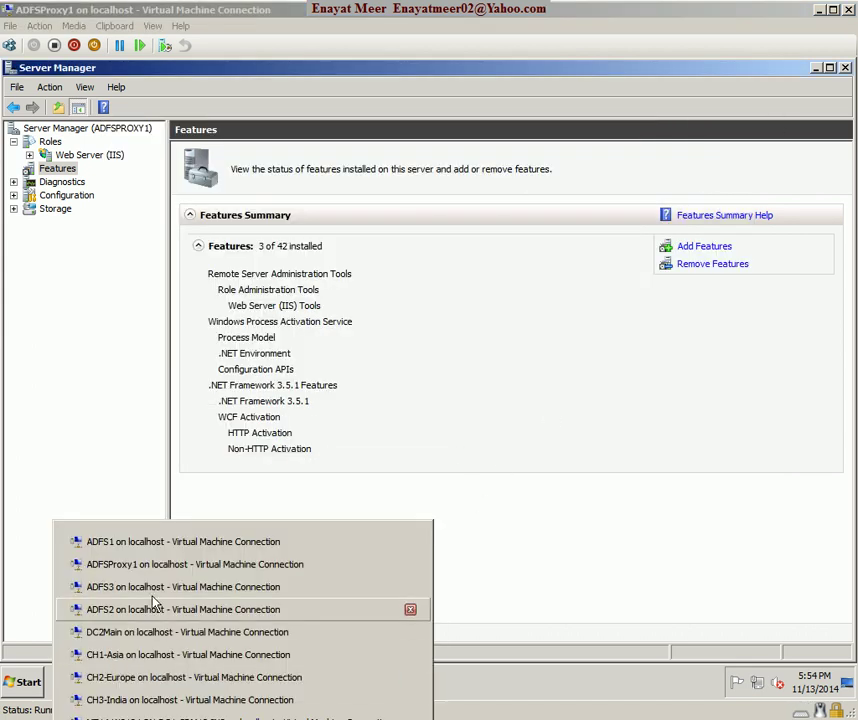
# Step: Switch to the Word notes and add the paragraph "Now I copied over necessary files so both servers should be all set."
pyautogui.click(157, 567)
pyautogui.click(155, 719)
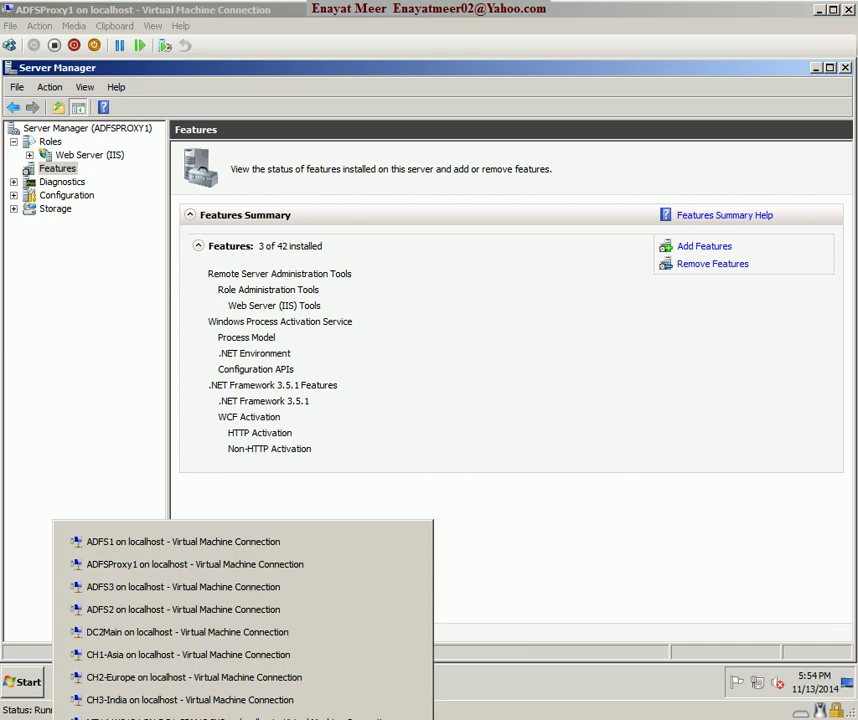
pyautogui.click(160, 718)
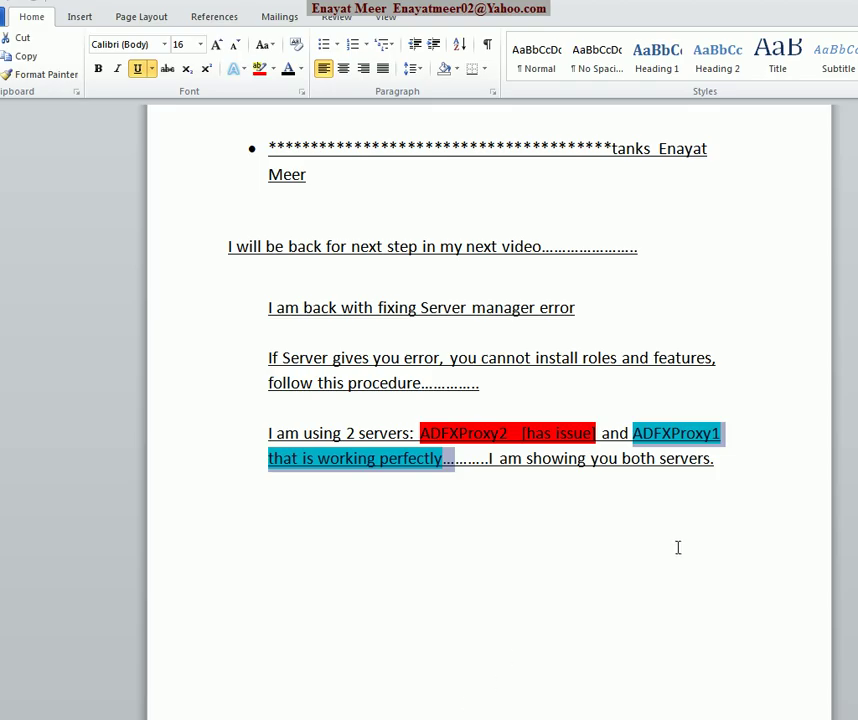
pyautogui.click(743, 469)
pyautogui.press('Return')
pyautogui.press('Return')
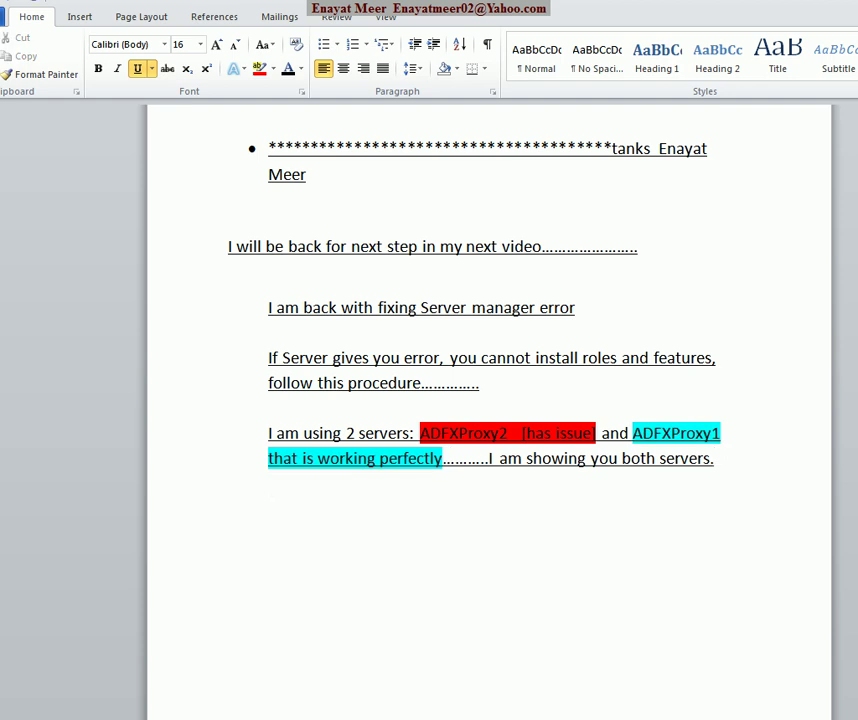
pyautogui.write('Now ai co')
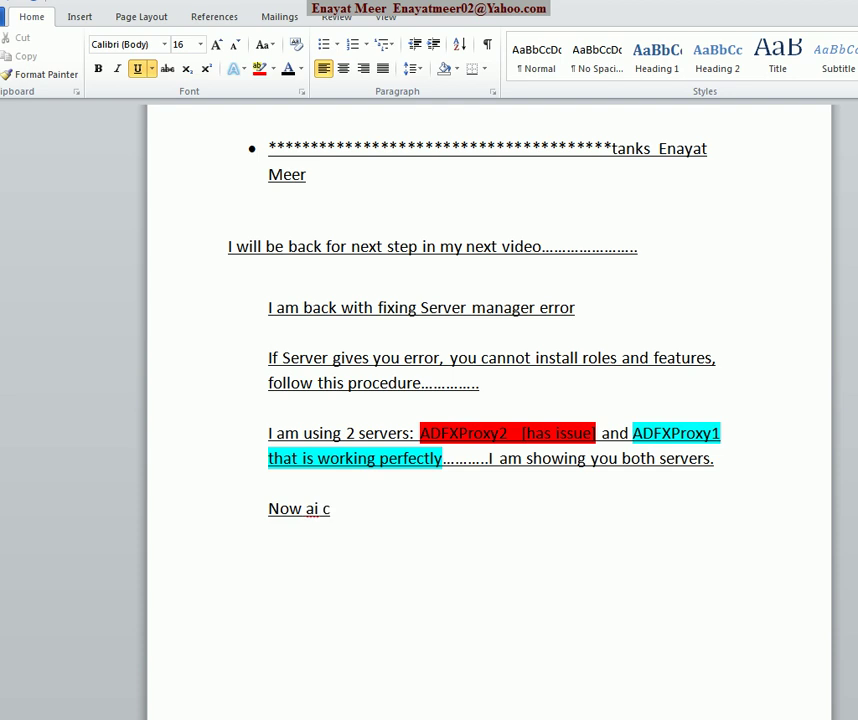
pyautogui.press('BackSpace')
pyautogui.press('BackSpace')
pyautogui.press('BackSpace')
pyautogui.press('BackSpace')
pyautogui.press('BackSpace')
pyautogui.press('BackSpace')
pyautogui.write('I cp')
pyautogui.press('BackSpace')
pyautogui.write('opied over necessary files so b')
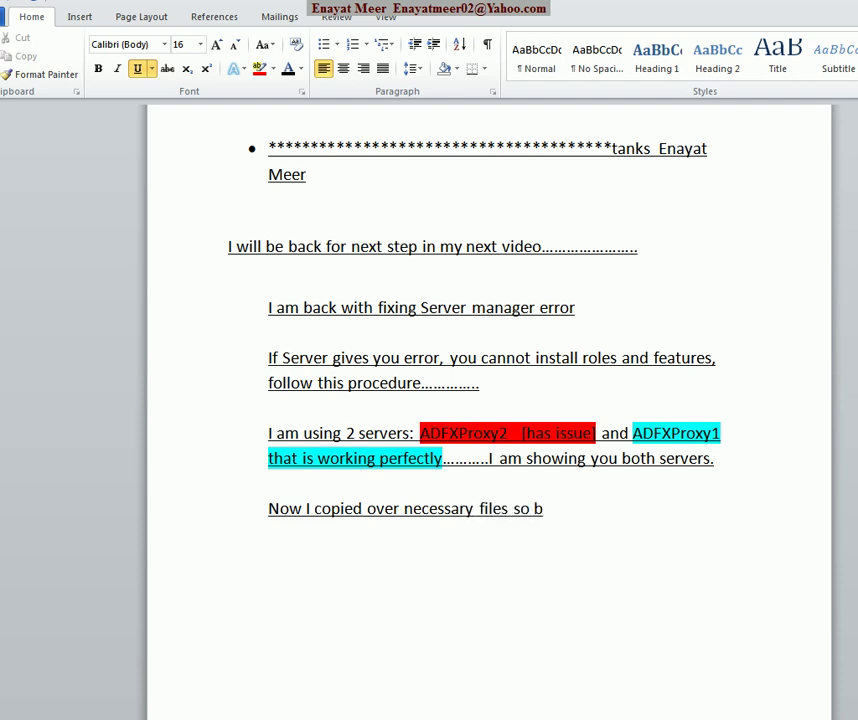
pyautogui.write('oth server')
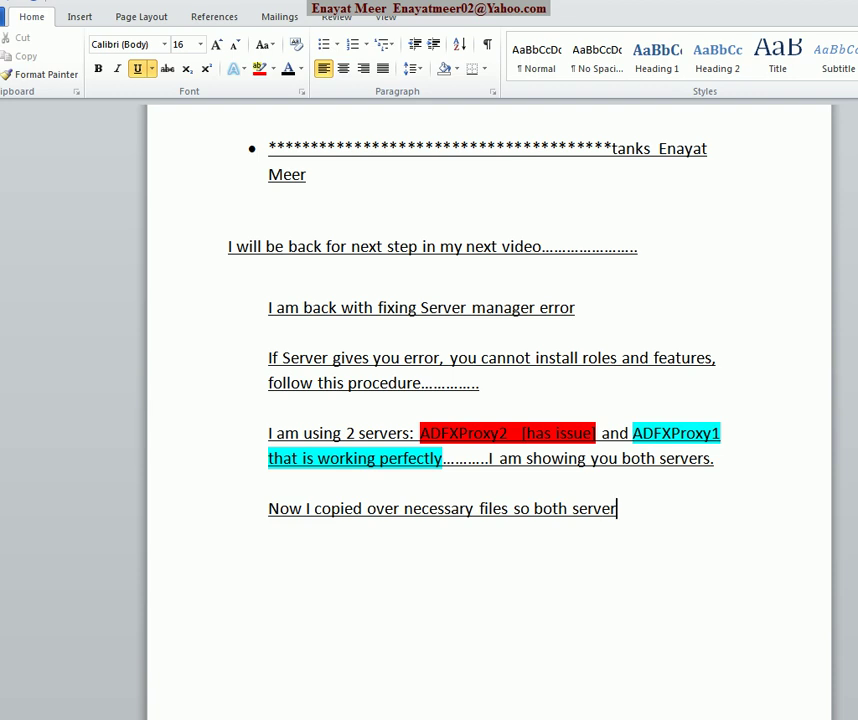
pyautogui.write('s should be')
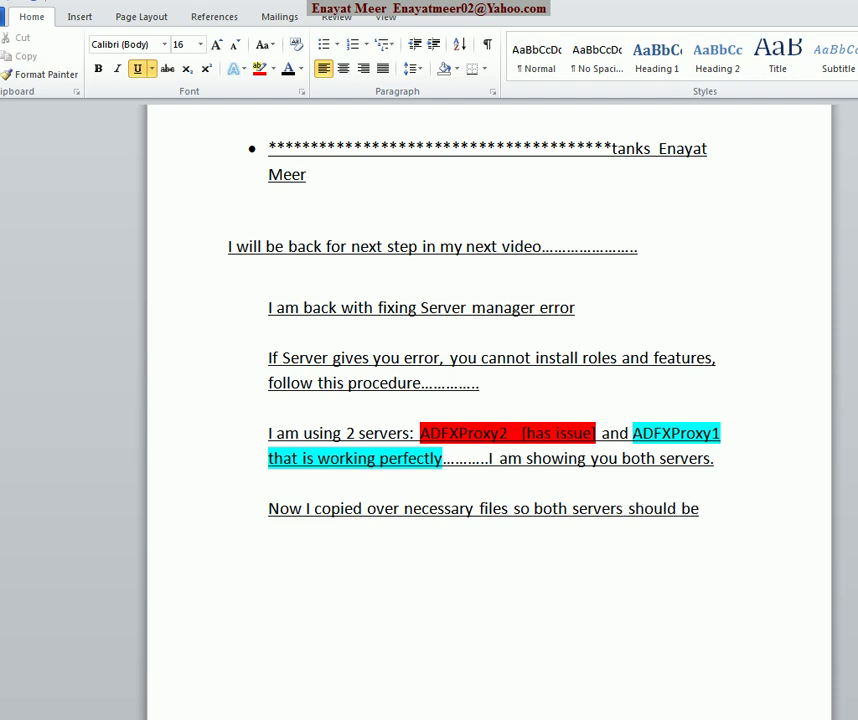
pyautogui.write(' all set.')
# Step: Add a new paragraph reading "Bad server ADFXProxy2 should be working now…real name is adfs2…..let's see now"
pyautogui.press('Return')
pyautogui.press('Return')
pyautogui.write('Bad server AD')
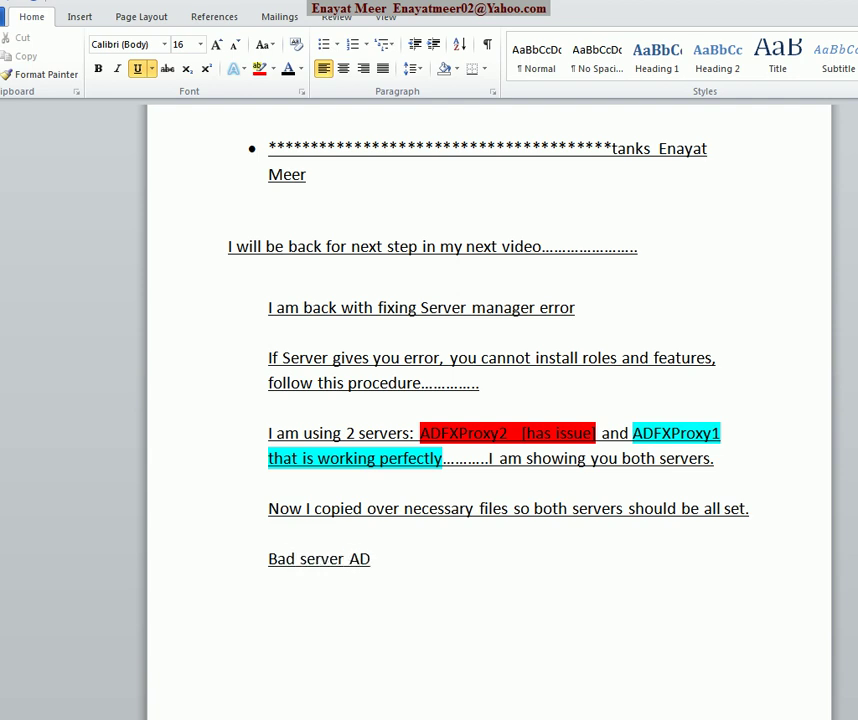
pyautogui.write('FXProxy2')
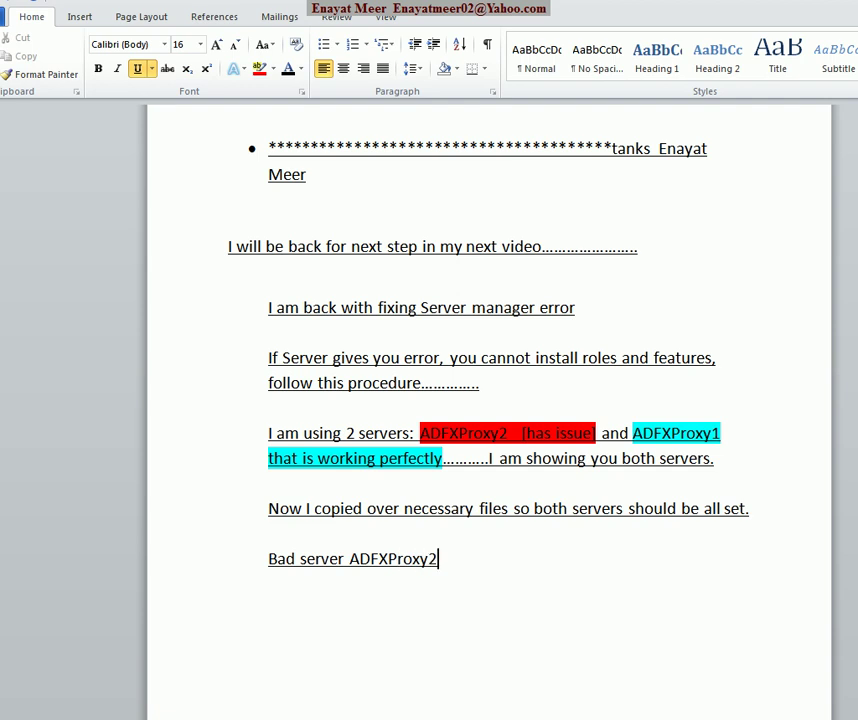
pyautogui.write(' should be ')
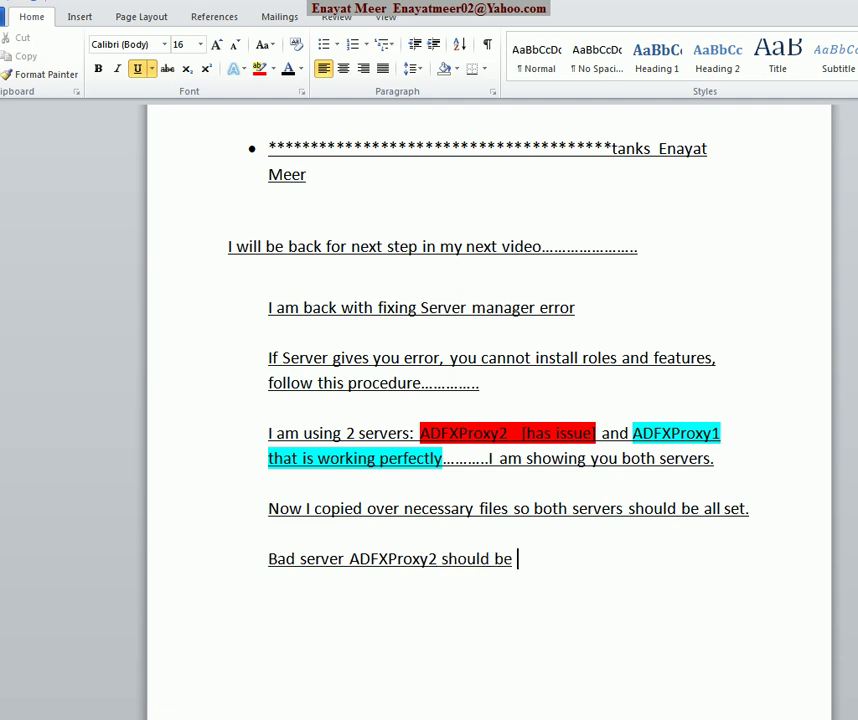
pyautogui.write('working now')
pyautogui.write('...real name i')
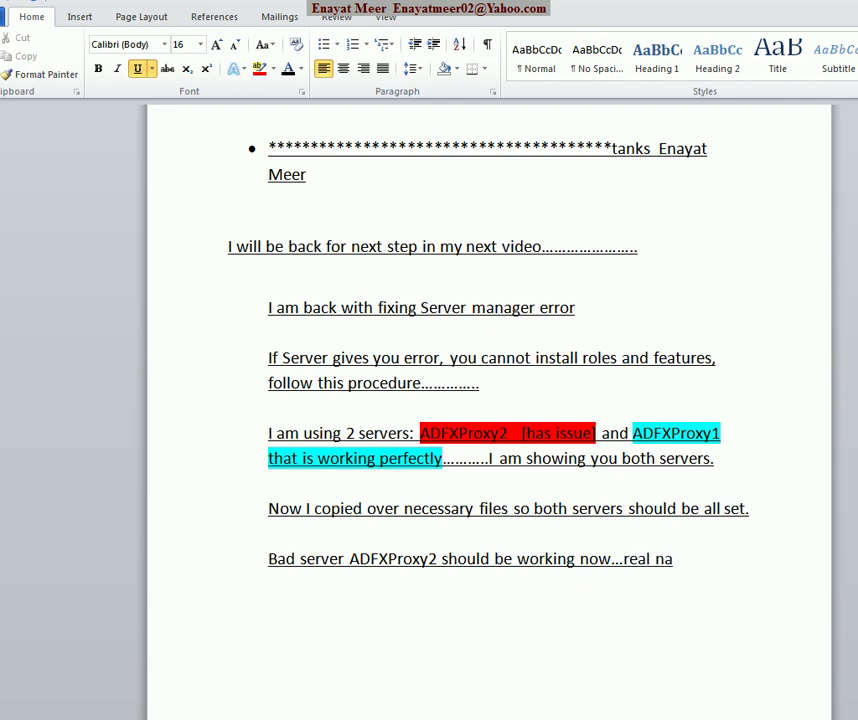
pyautogui.write('df')
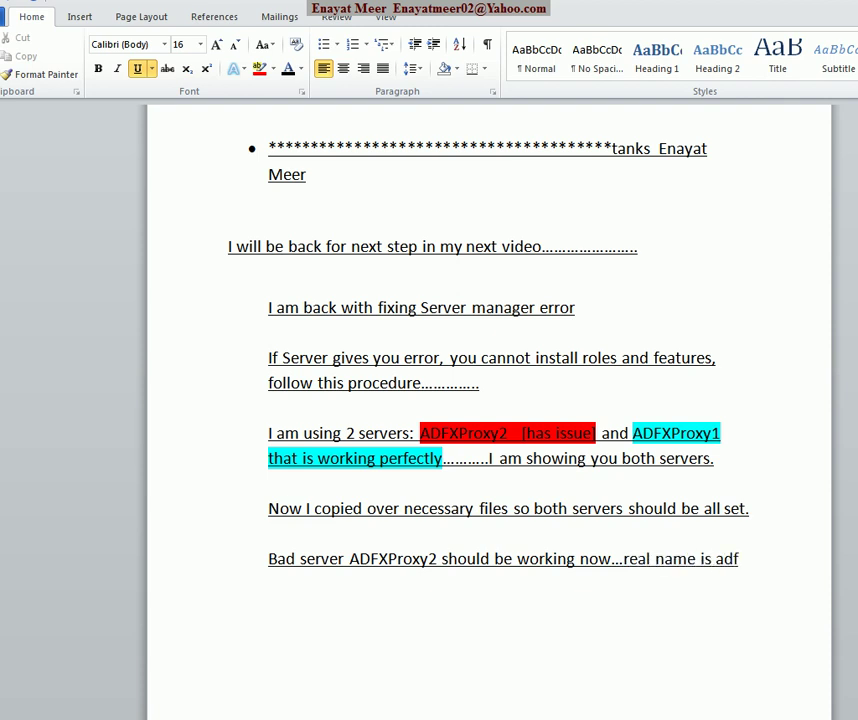
pyautogui.write('s2')
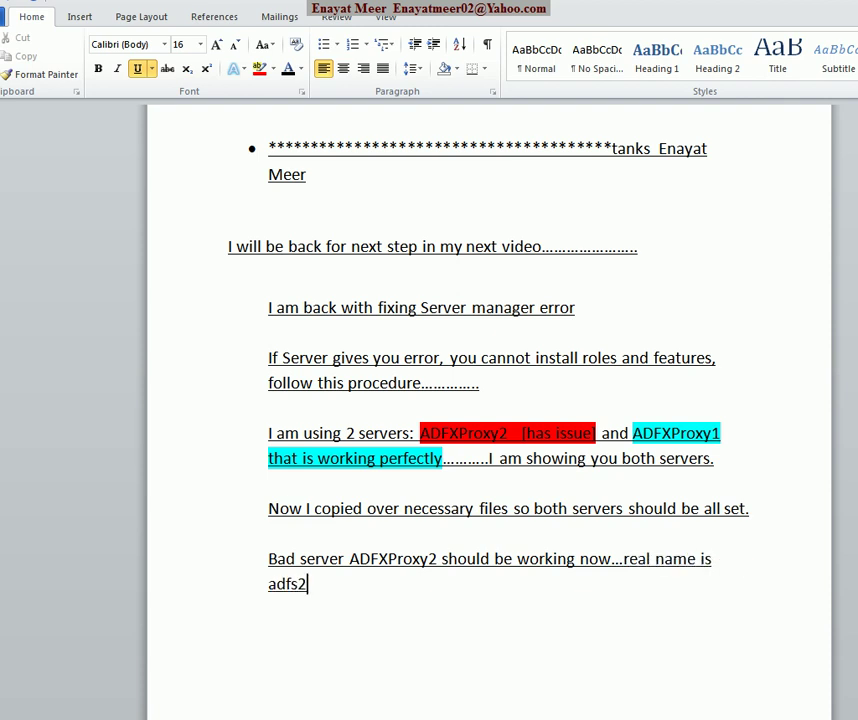
pyautogui.write(".....let's see now a")
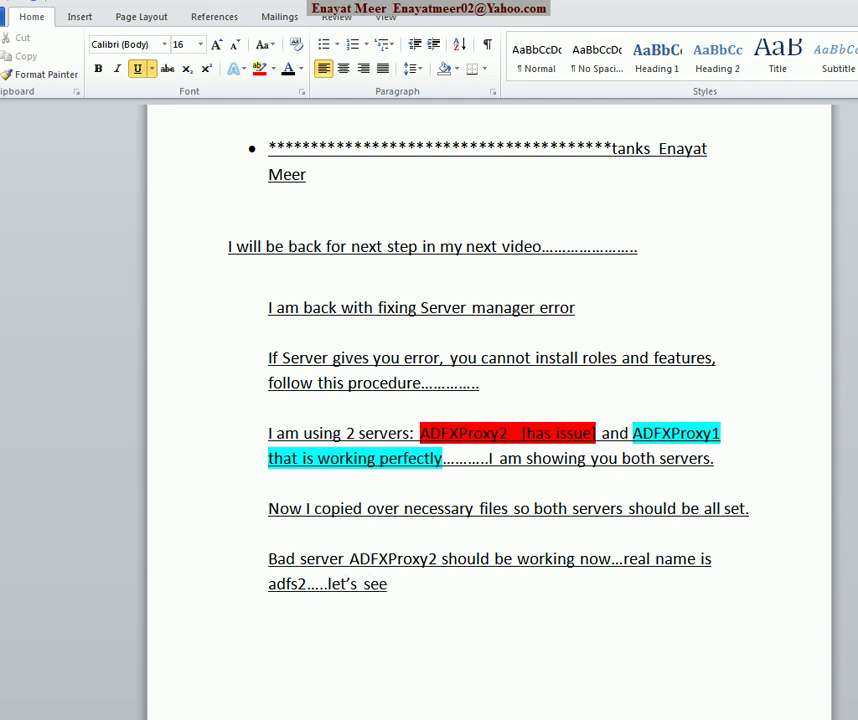
pyautogui.press('BackSpace')
# Step: Switch to the ADFSProxy2 virtual machine, check its hostname in the Command Prompt and open Server Manager
pyautogui.click(200, 716)
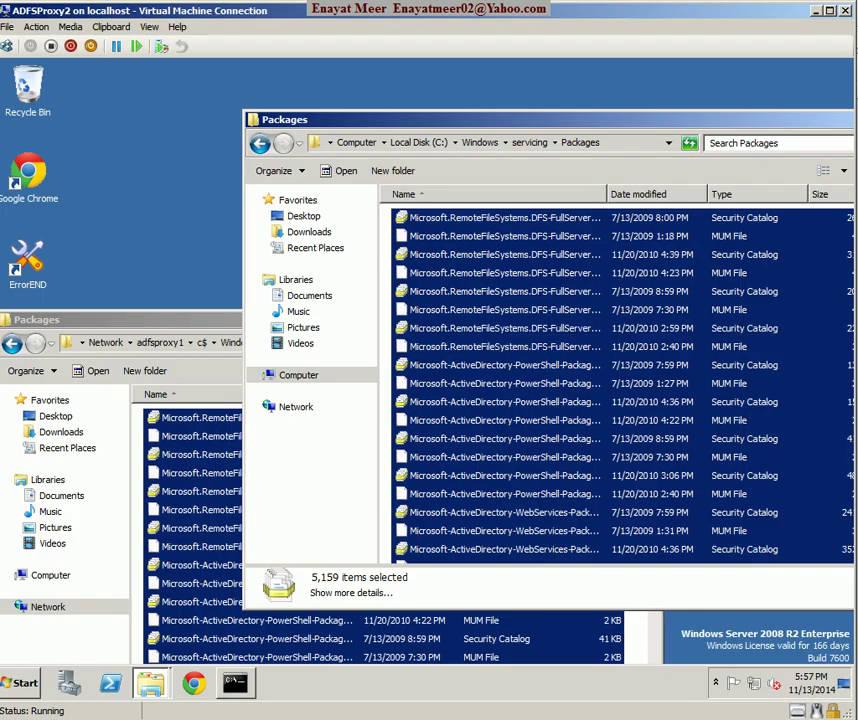
pyautogui.click(235, 684)
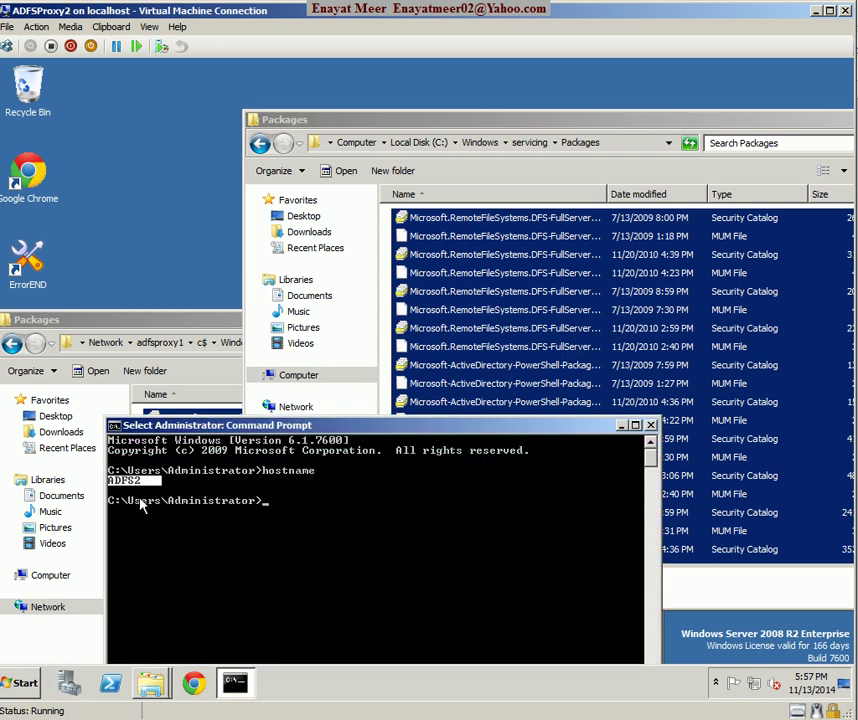
pyautogui.click(70, 684)
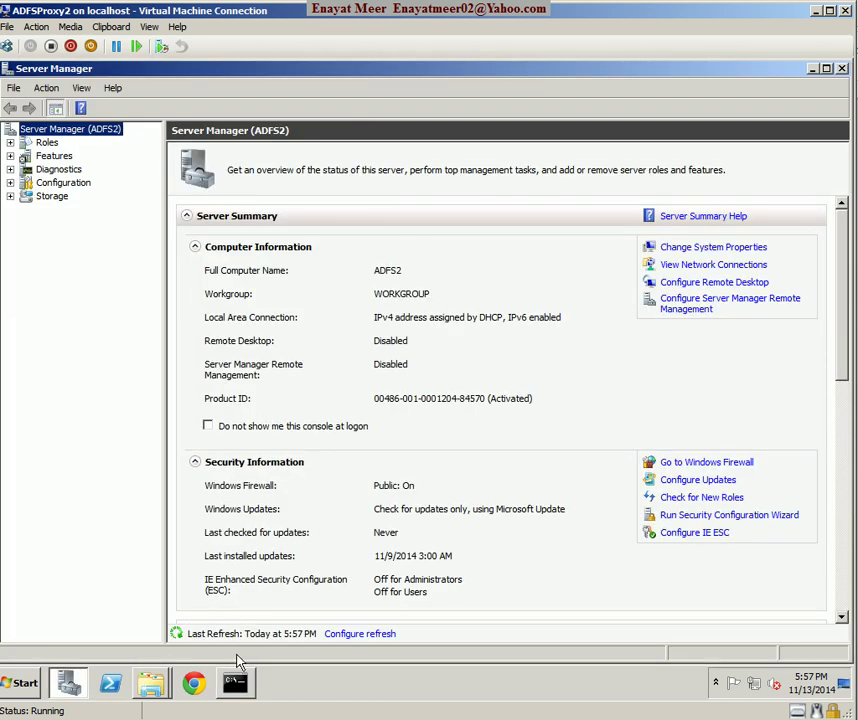
# Step: Check the features on ADFSProxy2 and test the Add Features Wizard, cancel it and close Server Manager
pyautogui.click(46, 157)
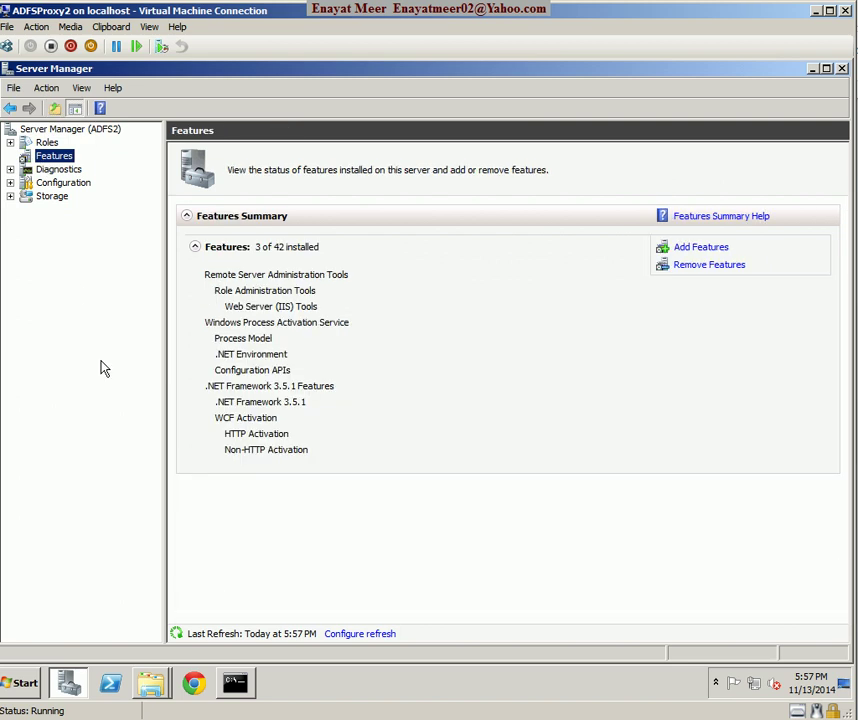
pyautogui.click(701, 248)
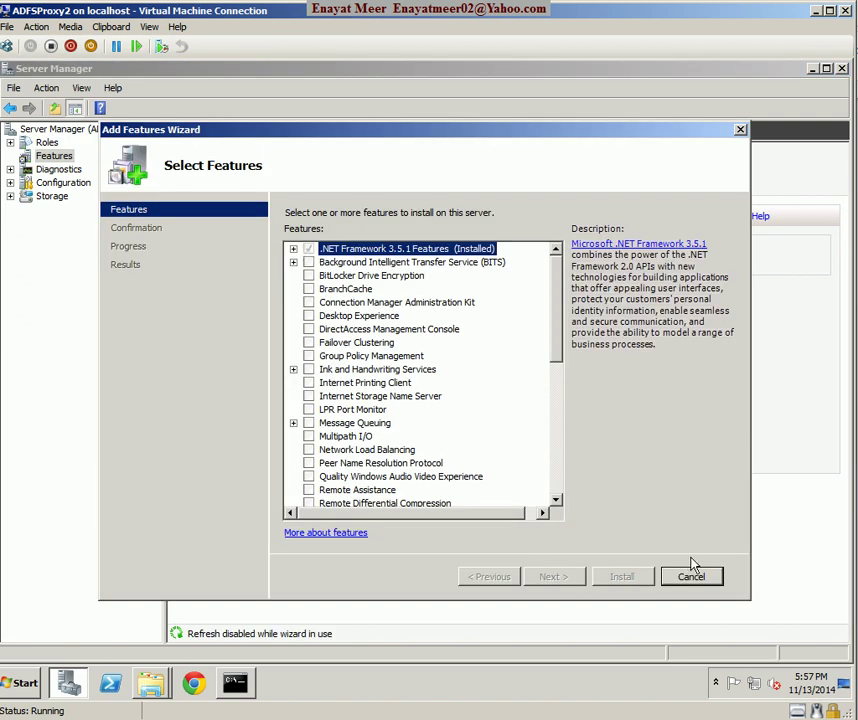
pyautogui.click(688, 574)
pyautogui.click(490, 375)
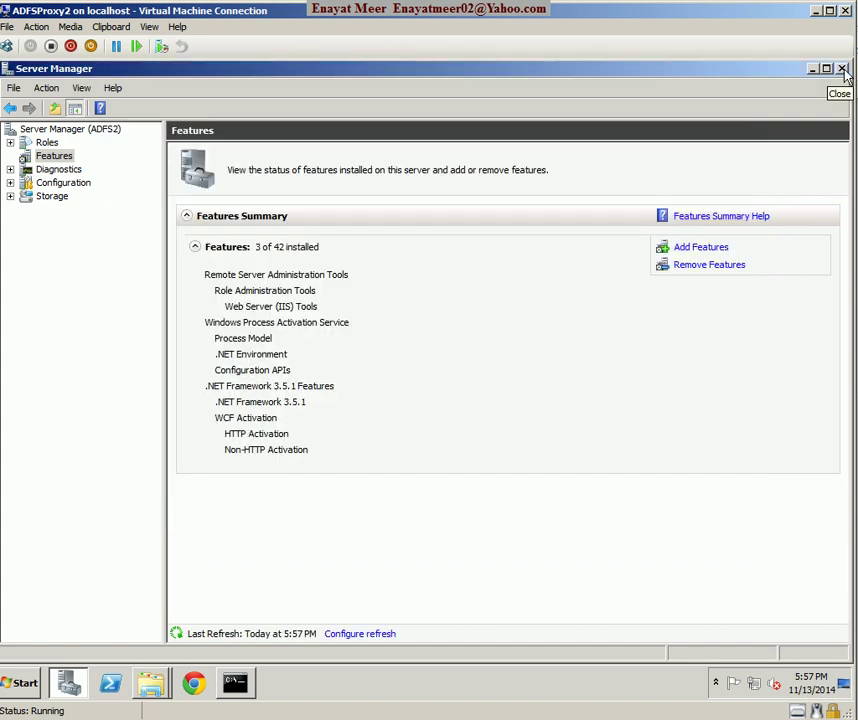
pyautogui.click(841, 68)
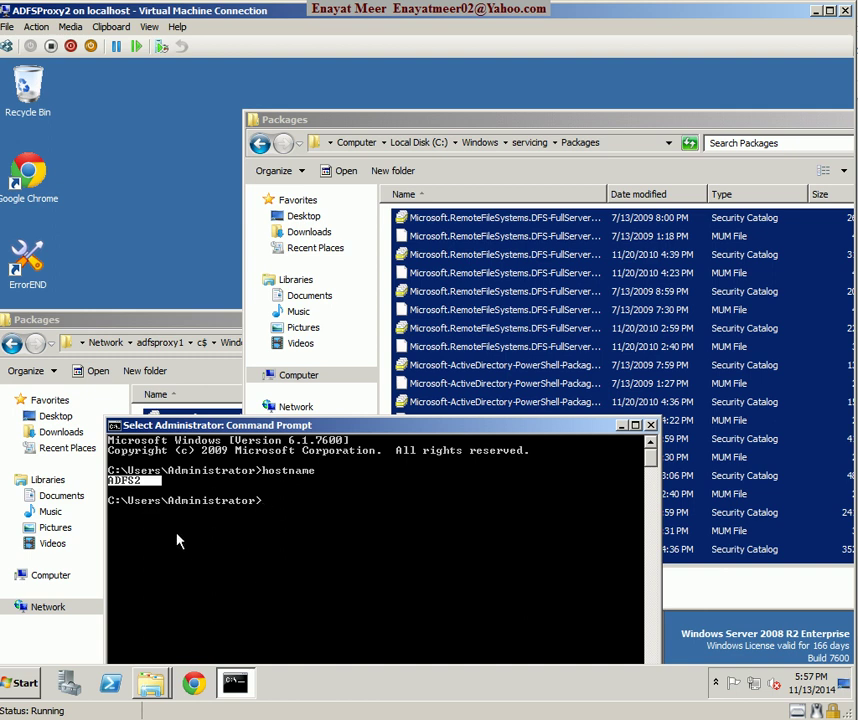
pyautogui.moveTo(235, 682)
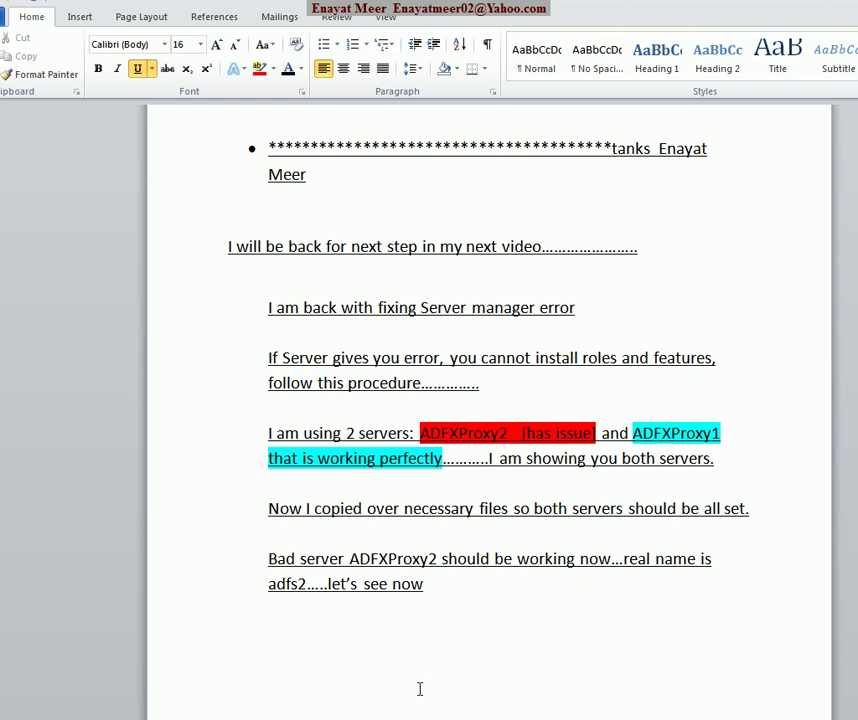
# Step: Add a new line to the notes reading "Perfect, now I can do windows update and also can add sp1…."
pyautogui.press('Return')
pyautogui.write('Perfect, now ai ca')
pyautogui.press('BackSpace')
pyautogui.press('BackSpace')
pyautogui.press('BackSpace')
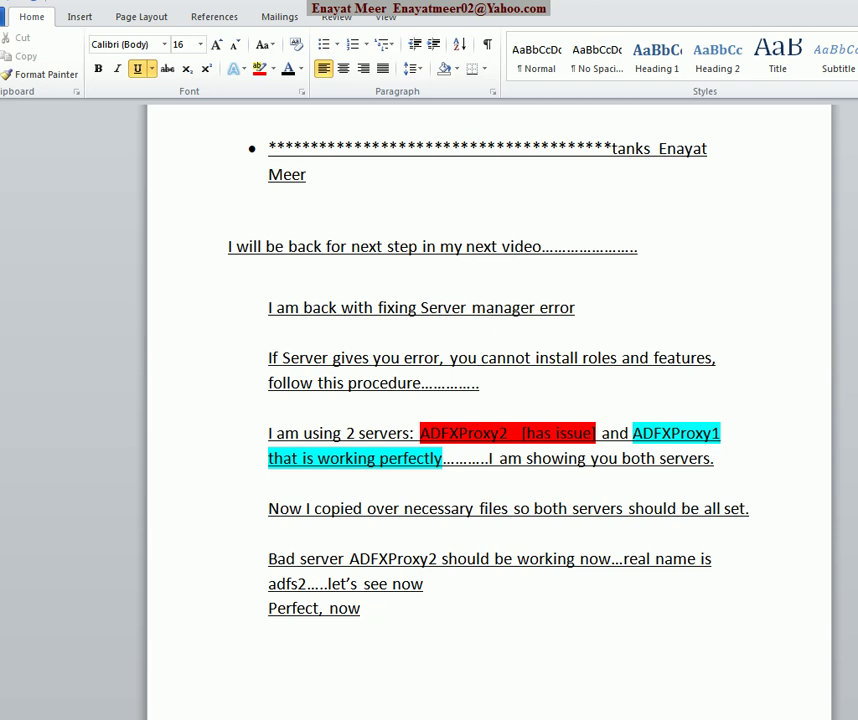
pyautogui.write('can do wi')
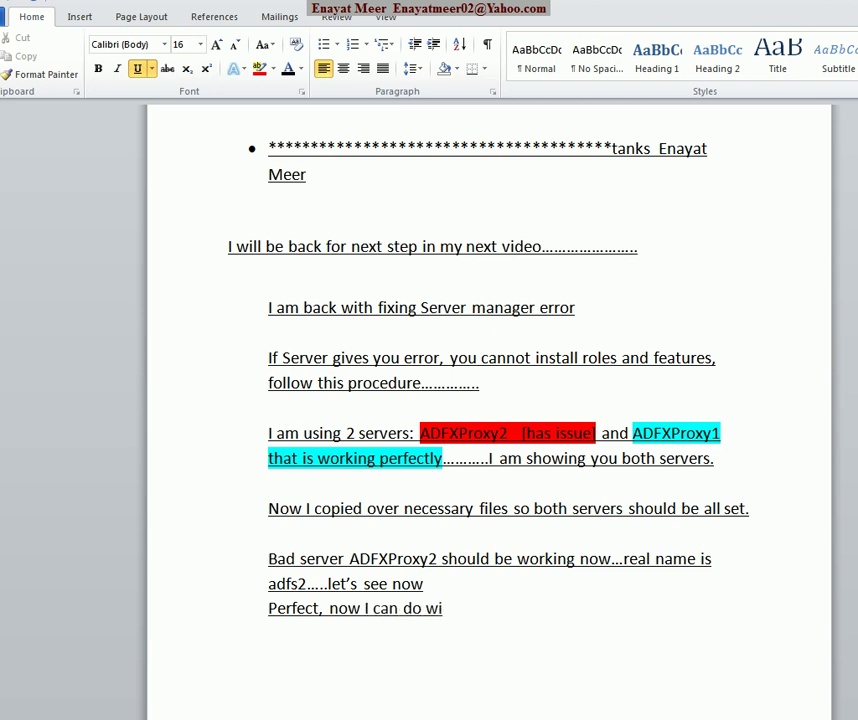
pyautogui.write('ndows update and')
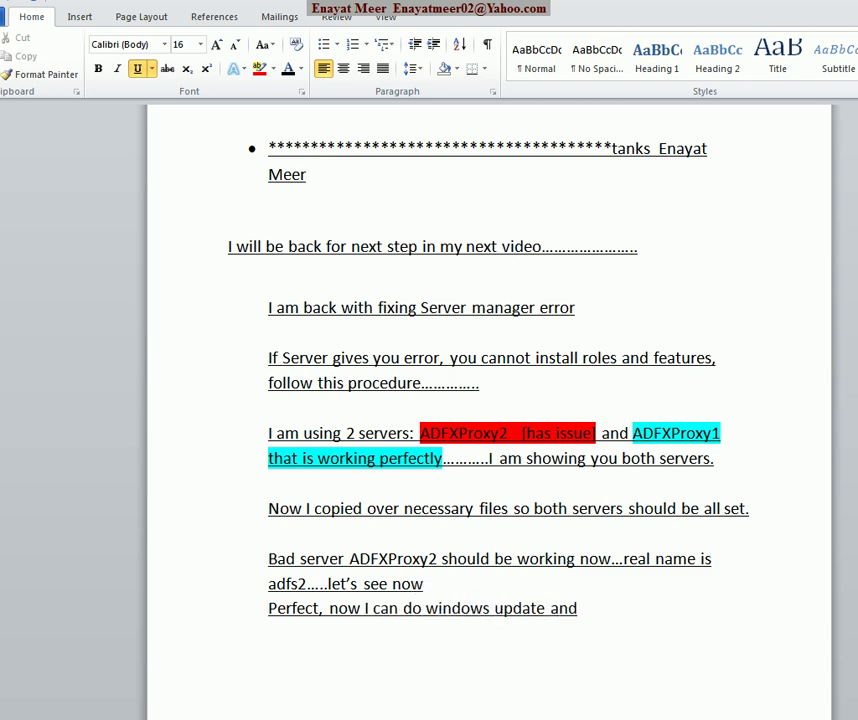
pyautogui.write(' also d')
pyautogui.press('BackSpace')
pyautogui.write('can add sp1….')
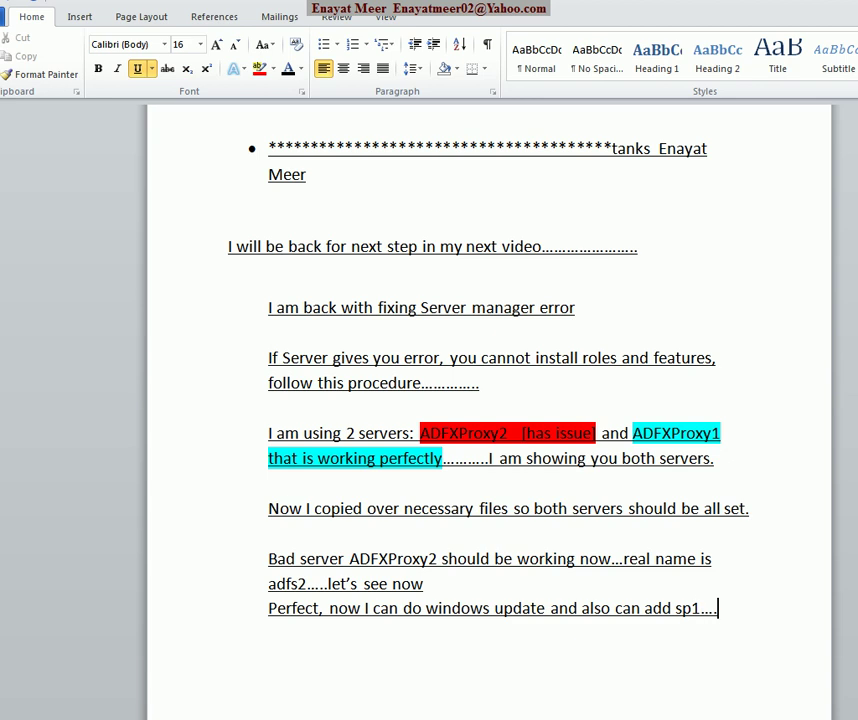
# Step: Switch to the ADFSProxy2 virtual machine, check its System properties, and close the System and Command Prompt windows
pyautogui.click(190, 717)
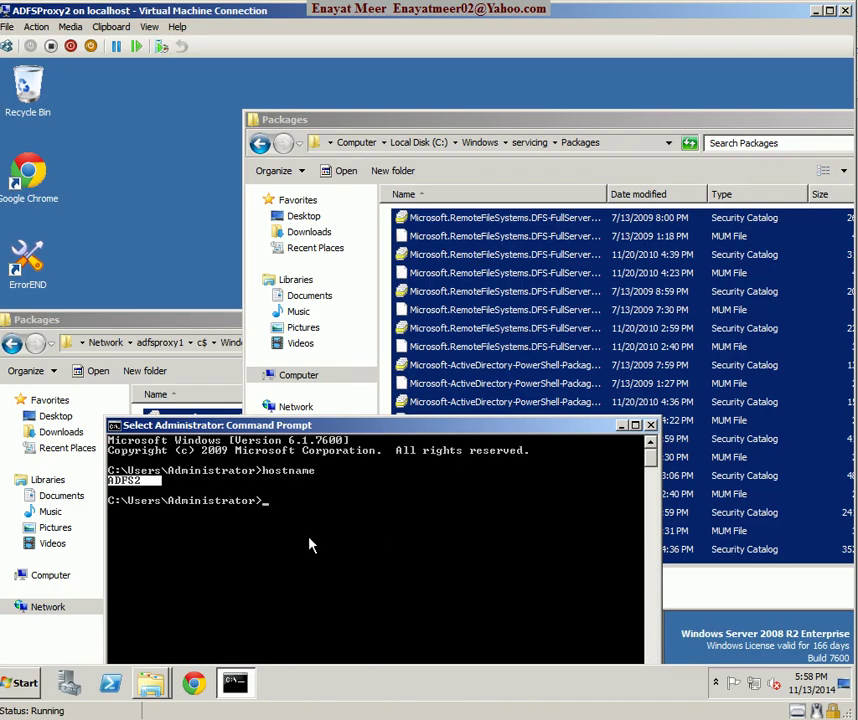
pyautogui.click(18, 695)
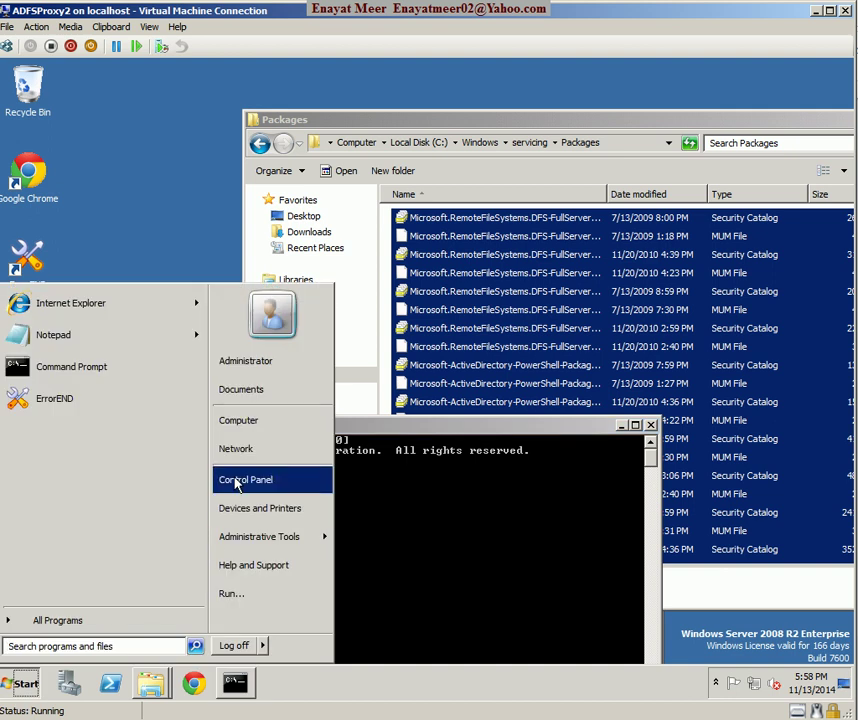
pyautogui.rightClick(246, 427)
pyautogui.click(283, 540)
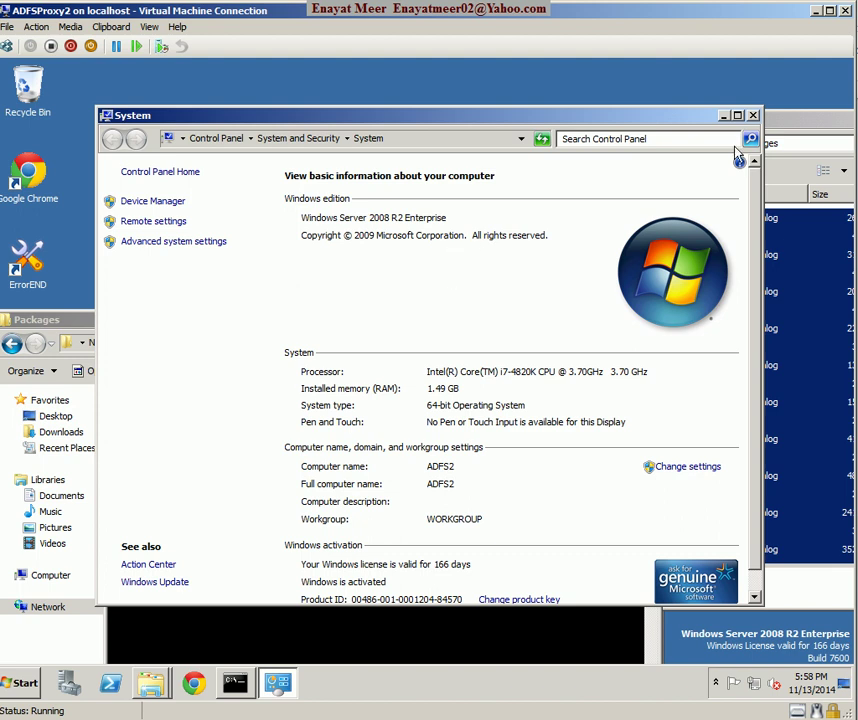
pyautogui.click(753, 115)
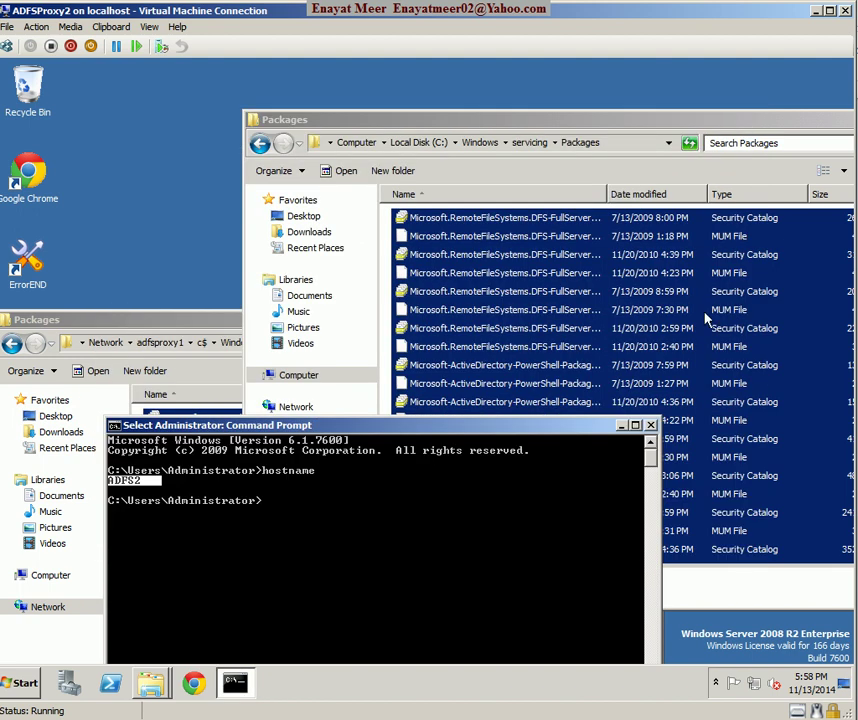
pyautogui.click(651, 425)
pyautogui.click(220, 362)
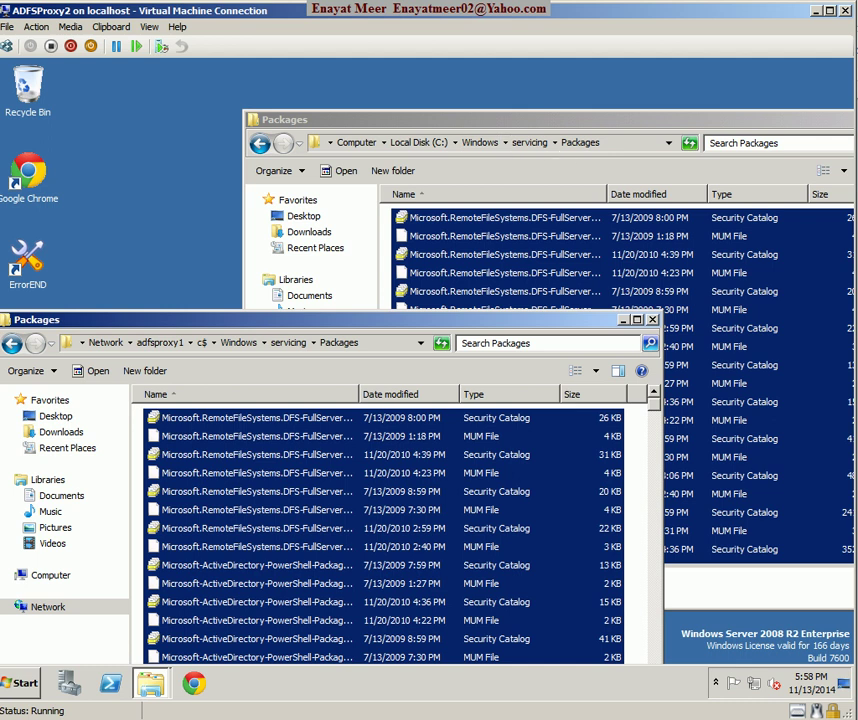
# Step: Switch to the ADFSProxy1 virtual machine, close Server Manager and examine the Windows edition and service pack in the System window
pyautogui.moveTo(150, 683)
pyautogui.click(240, 719)
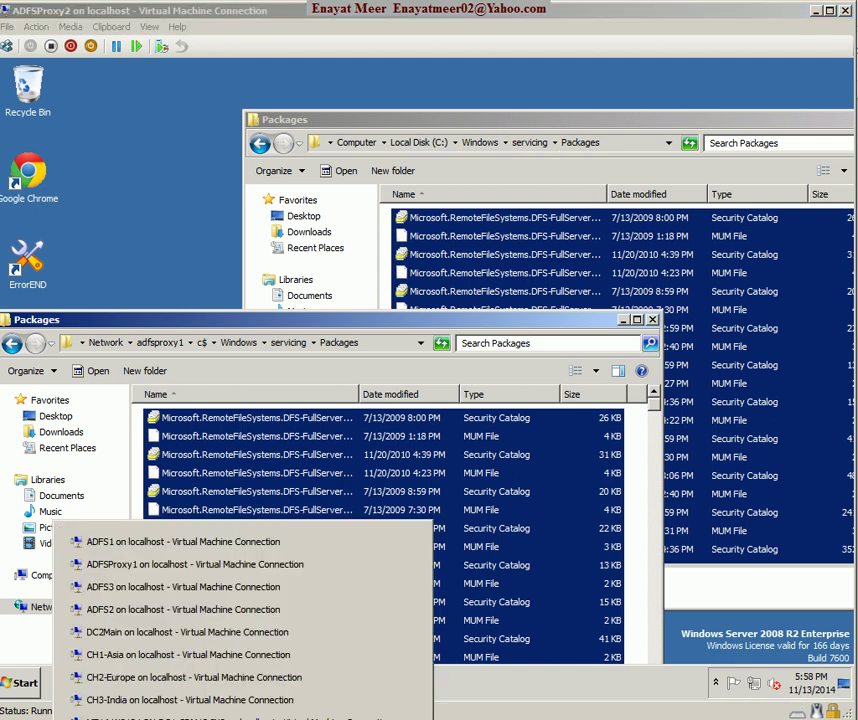
pyautogui.click(170, 564)
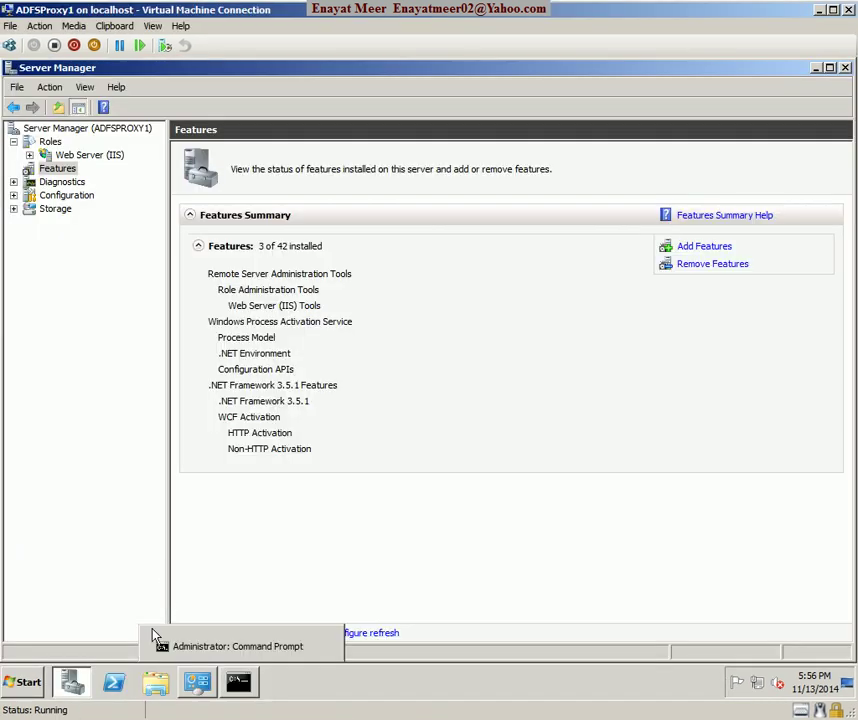
pyautogui.click(845, 67)
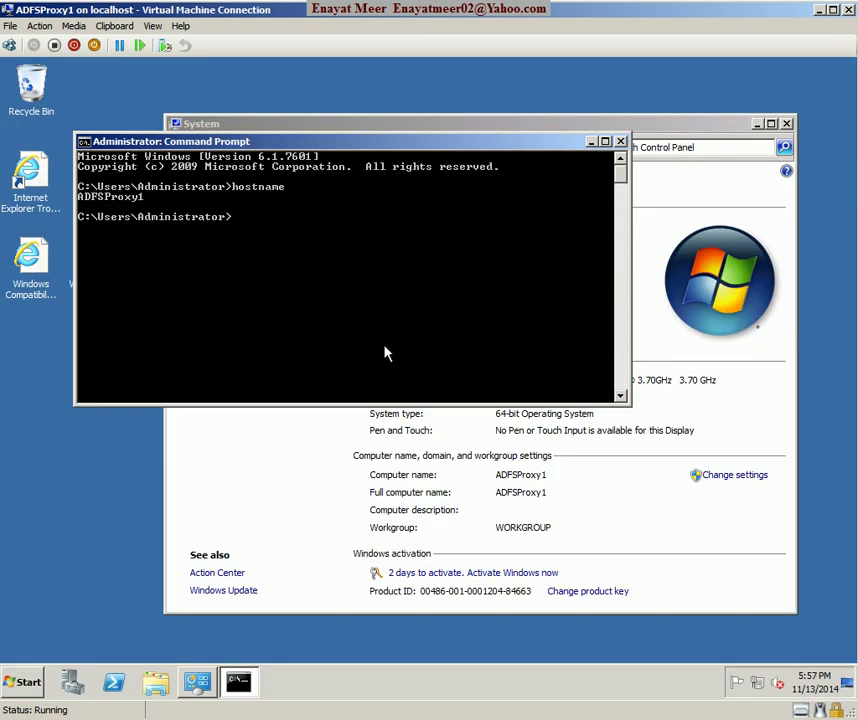
pyautogui.click(305, 503)
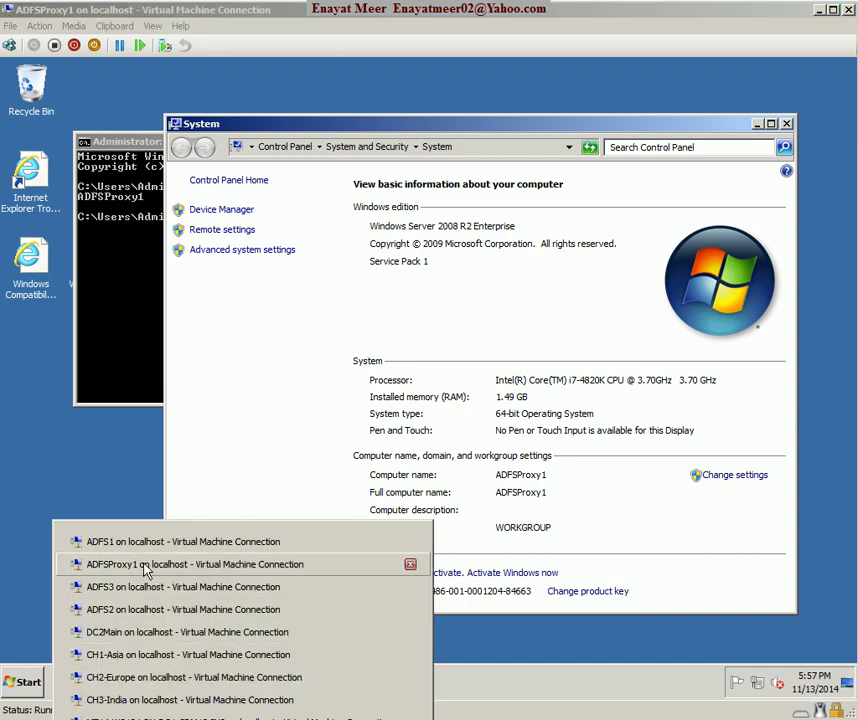
# Step: Return to the ADFSProxy2 virtual machine and close both Packages folder windows, the adfsproxy1 network one and the local one
pyautogui.click(190, 717)
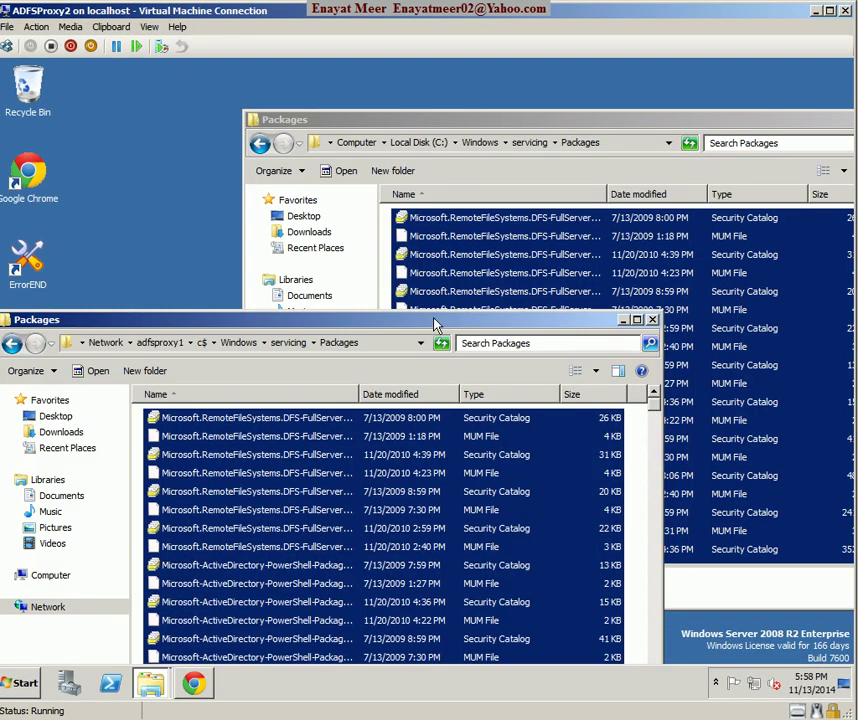
pyautogui.click(652, 320)
pyautogui.moveTo(520, 119); pyautogui.dragTo(363, 128)
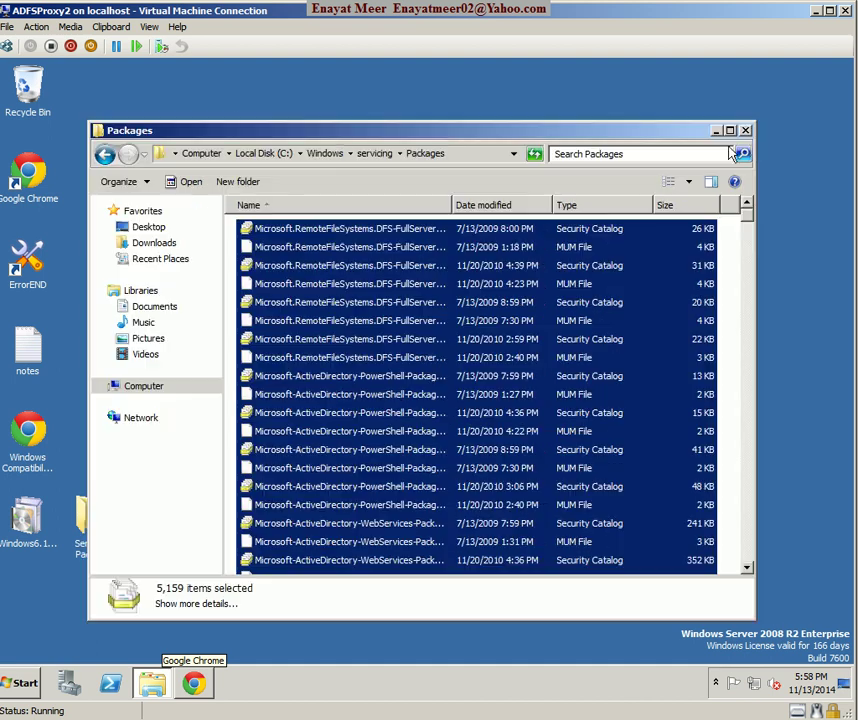
pyautogui.click(745, 130)
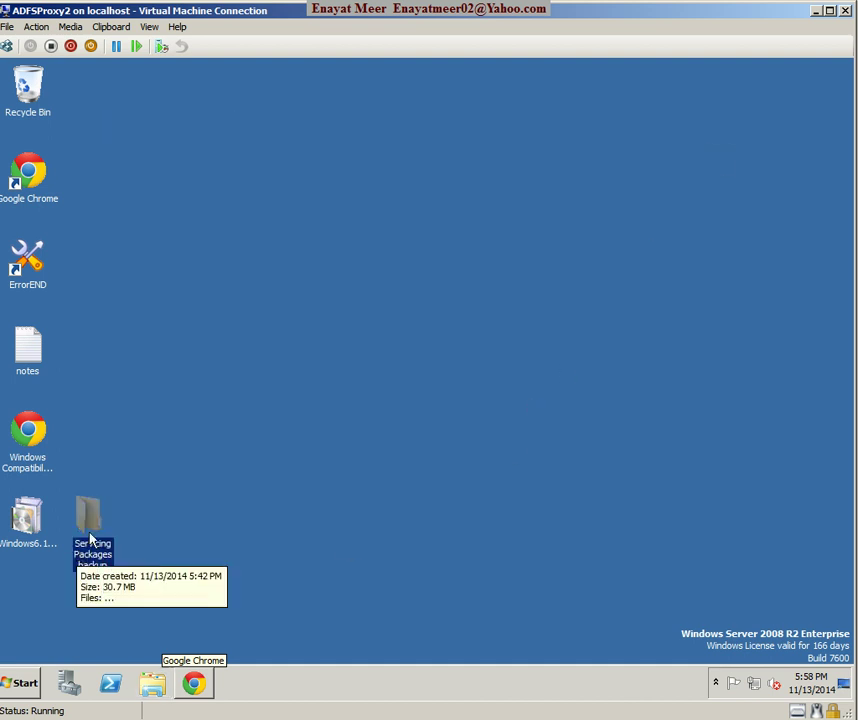
# Step: Find Windows Update among all the programs on ADFSProxy2 and launch it
pyautogui.click(27, 686)
pyautogui.click(63, 616)
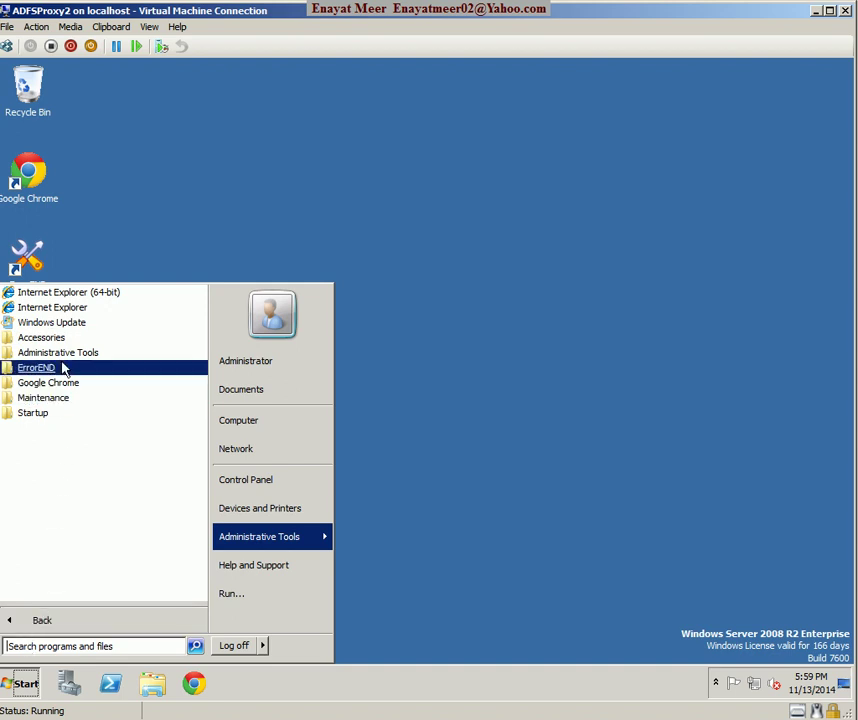
pyautogui.click(57, 323)
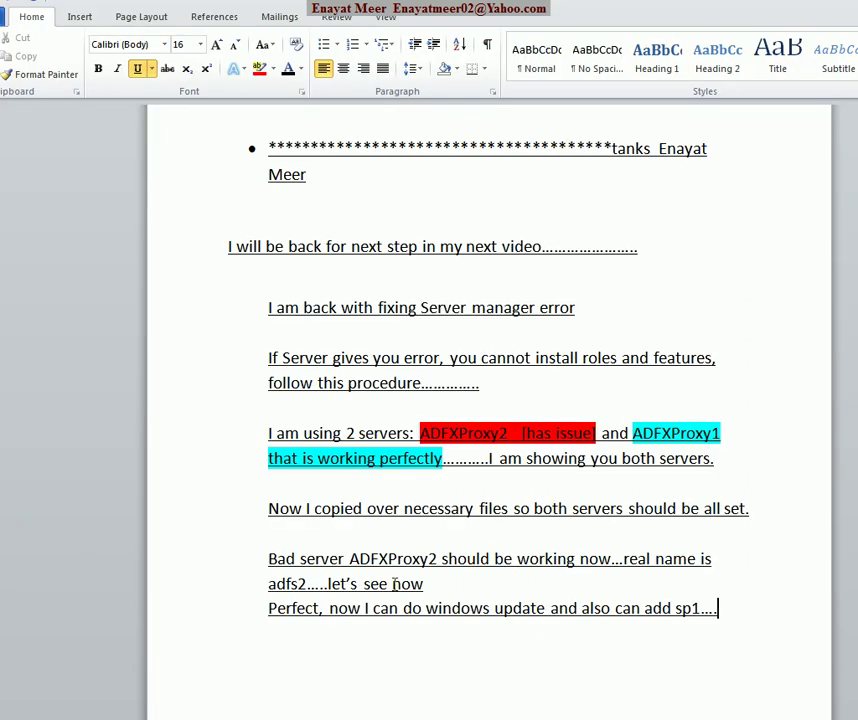
# Step: Return to the Word notes and, after a blank line, add a closing line with "Thanks:::::::::" followed by the author's name
pyautogui.press('Return')
pyautogui.press('Return')
pyautogui.write('Thanks:::::::::')
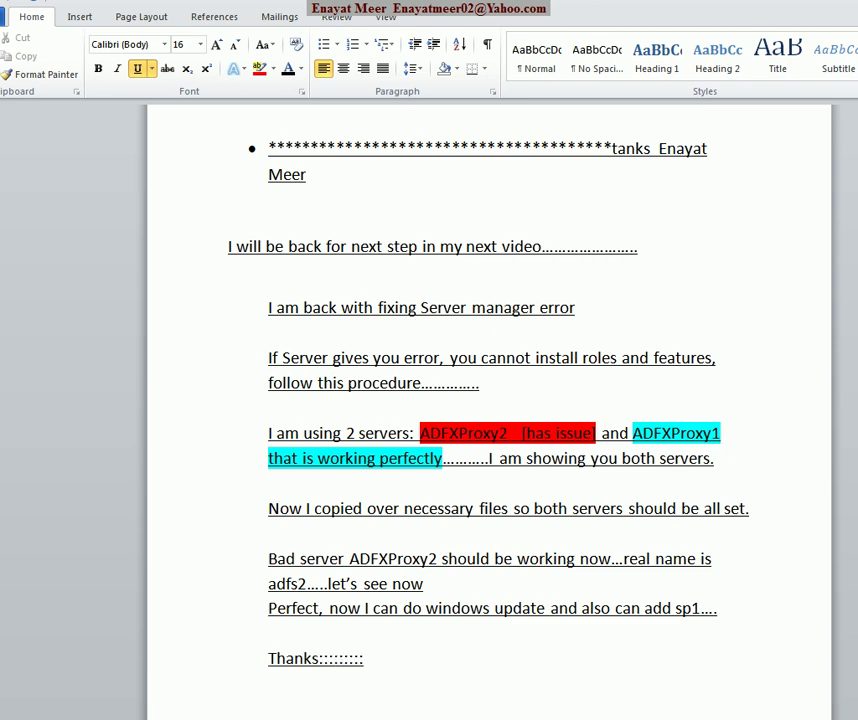
pyautogui.write('Enayat Mee')
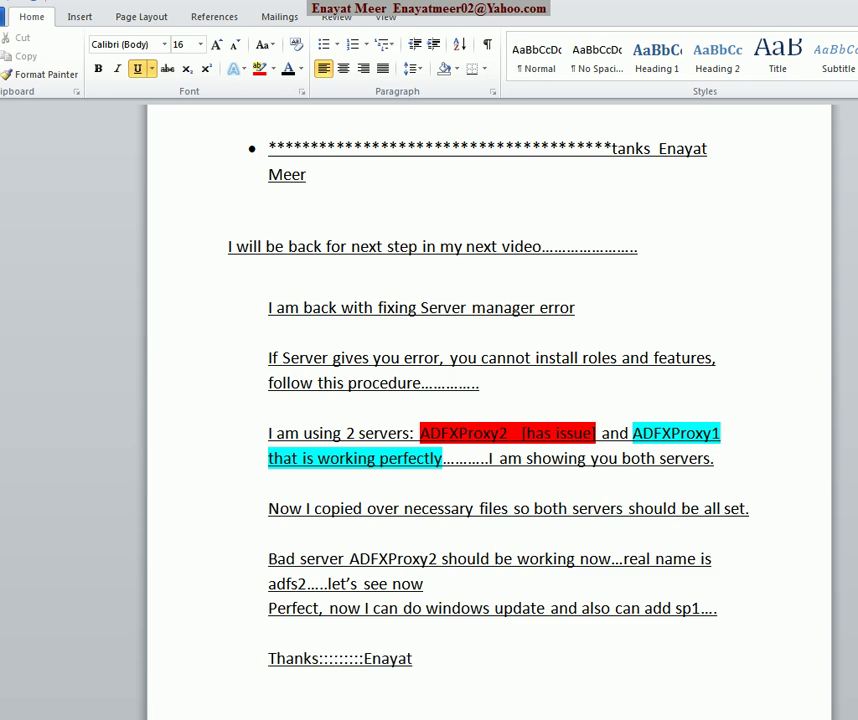